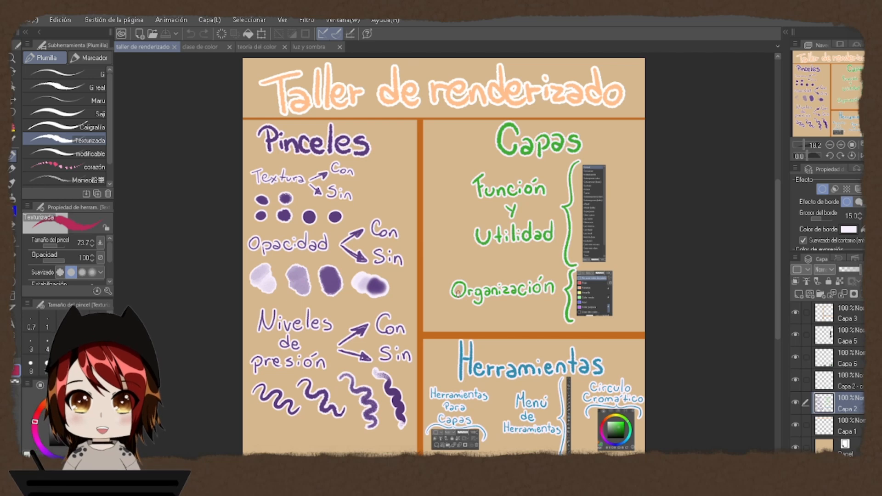
# - Underline the Pinceles, Capas and Herramientas headings with the Texturizada pen in crimson, and undo the marks
pyautogui.moveTo(258, 156); pyautogui.dragTo(425, 159)
pyautogui.moveTo(488, 162); pyautogui.dragTo(619, 155)
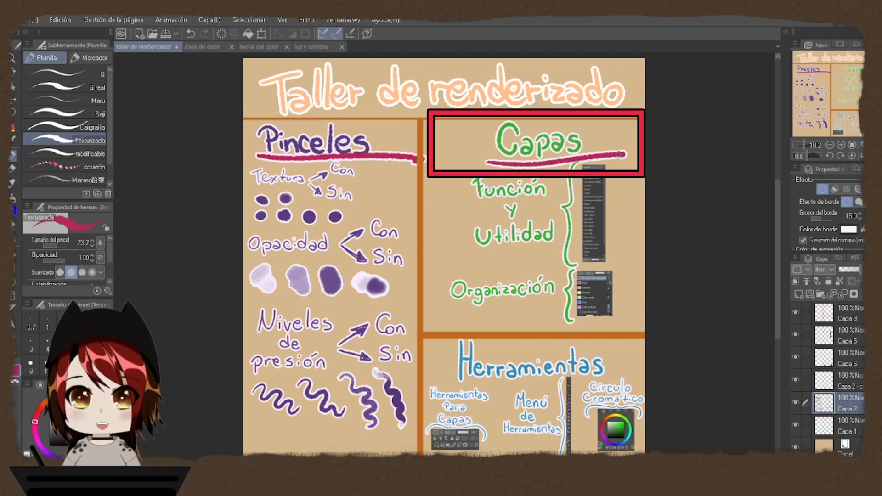
pyautogui.moveTo(461, 382)
pyautogui.mouseDown()
pyautogui.moveTo(602, 374)
pyautogui.moveTo(587, 328)
pyautogui.moveTo(425, 359)
pyautogui.mouseUp()
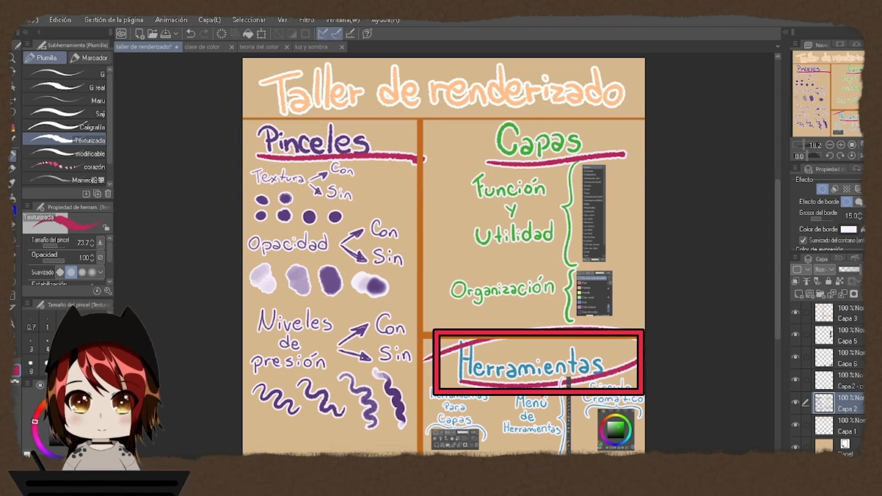
pyautogui.hotkey('ctrl', 'z')
pyautogui.hotkey('ctrl', 'z')
pyautogui.hotkey('ctrl', 'z')
# - Underline the Textura label beneath the Pinceles heading in crimson and undo the line
pyautogui.moveTo(327, 150); pyautogui.dragTo(426, 173)
pyautogui.moveTo(400, 239)
pyautogui.mouseDown()
pyautogui.moveTo(477, 172)
pyautogui.moveTo(438, 177)
pyautogui.moveTo(421, 112)
pyautogui.mouseUp()
pyautogui.moveTo(442, 141); pyautogui.dragTo(438, 172)
pyautogui.moveTo(287, 142); pyautogui.dragTo(370, 145)
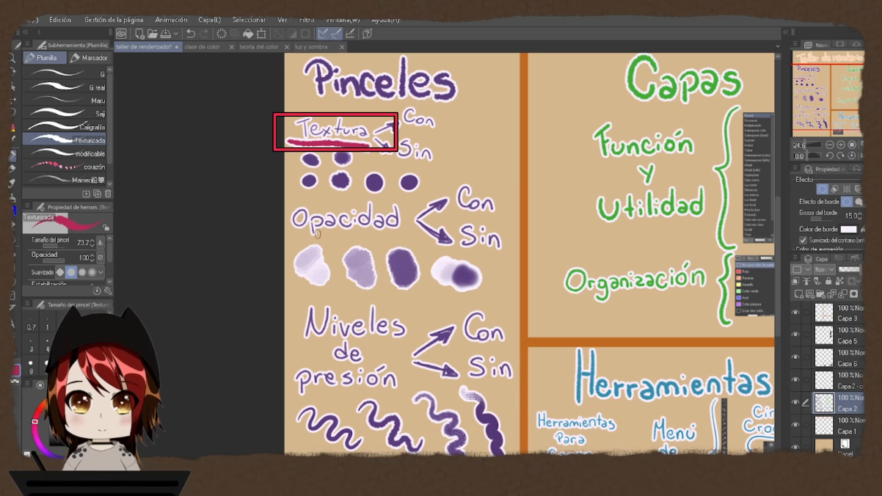
pyautogui.moveTo(312, 230); pyautogui.dragTo(408, 232)
pyautogui.moveTo(288, 394)
pyautogui.mouseDown()
pyautogui.moveTo(268, 332)
pyautogui.moveTo(383, 334)
pyautogui.mouseUp()
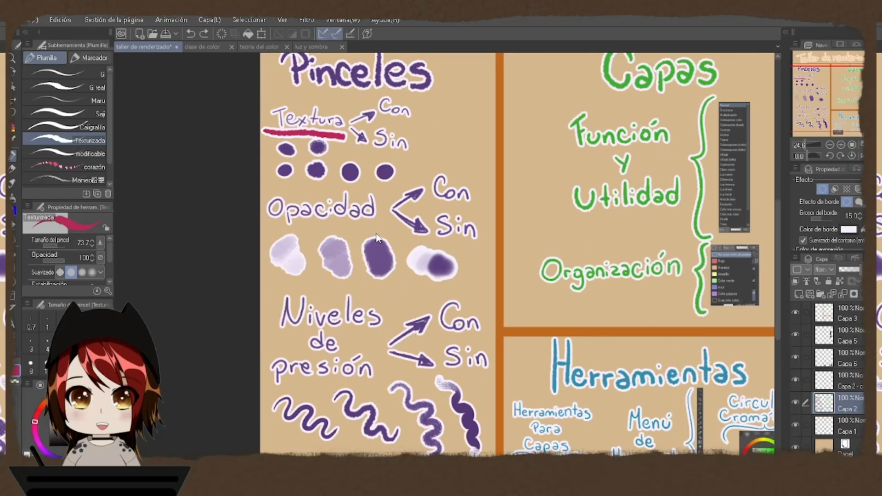
pyautogui.hotkey('ctrl', 'z')
# - Underline the Con and Sin options beside Textura, and undo both lines
pyautogui.scroll(2, 398, 161)
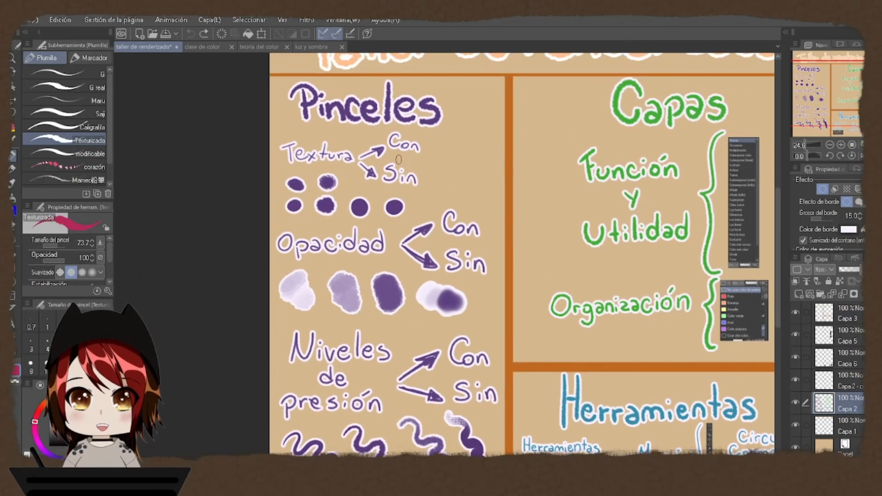
pyautogui.moveTo(384, 155); pyautogui.dragTo(440, 163)
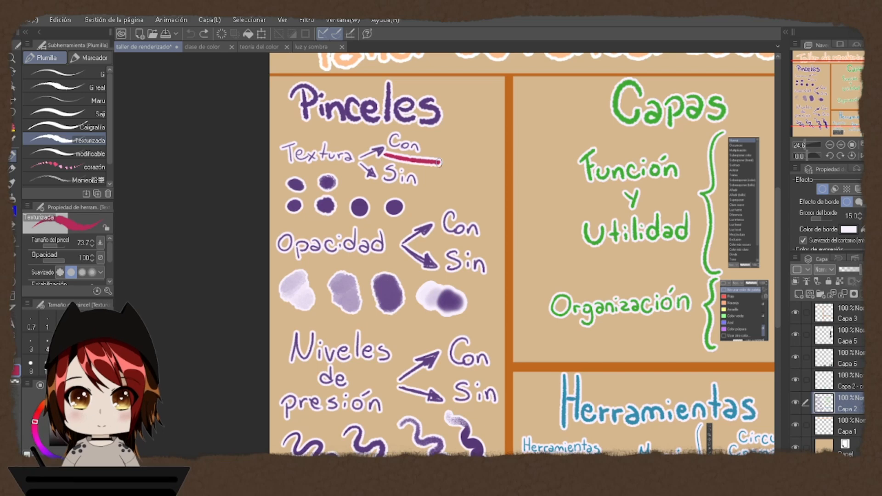
pyautogui.moveTo(378, 190); pyautogui.dragTo(431, 193)
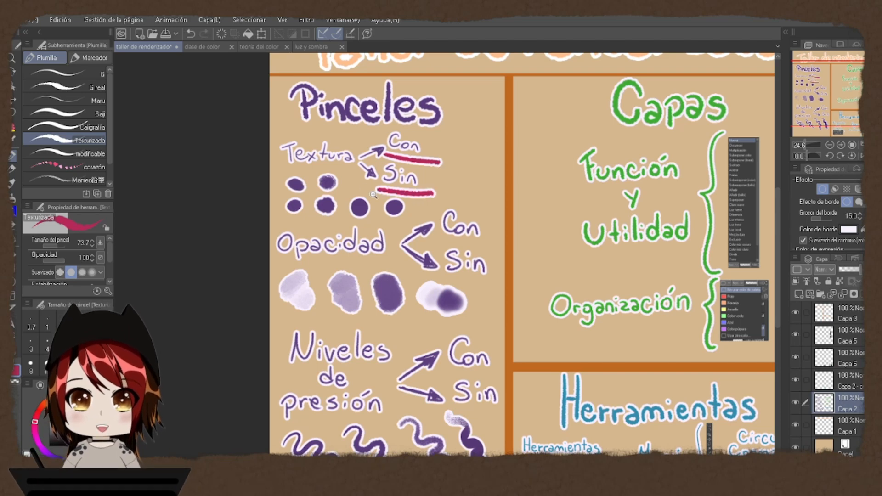
pyautogui.scroll(1, 365, 189)
pyautogui.scroll(2, 396, 195)
pyautogui.hotkey('ctrl', 'z')
pyautogui.hotkey('ctrl', 'z')
# - Draw a crimson outline around the four textured dot samples below Textura and undo it
pyautogui.scroll(1, 381, 255)
pyautogui.scroll(2, 380, 255)
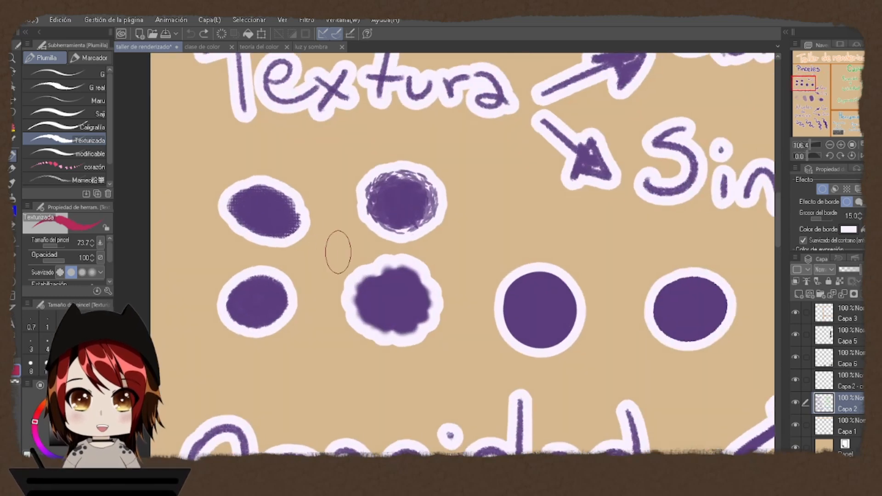
pyautogui.moveTo(308, 253)
pyautogui.mouseDown()
pyautogui.moveTo(263, 151)
pyautogui.moveTo(216, 248)
pyautogui.moveTo(189, 359)
pyautogui.moveTo(317, 315)
pyautogui.moveTo(458, 357)
pyautogui.moveTo(468, 230)
pyautogui.moveTo(400, 122)
pyautogui.moveTo(337, 227)
pyautogui.mouseUp()
pyautogui.moveTo(435, 262); pyautogui.dragTo(344, 240)
pyautogui.moveTo(287, 253)
pyautogui.mouseDown()
pyautogui.moveTo(370, 266)
pyautogui.moveTo(376, 281)
pyautogui.mouseUp()
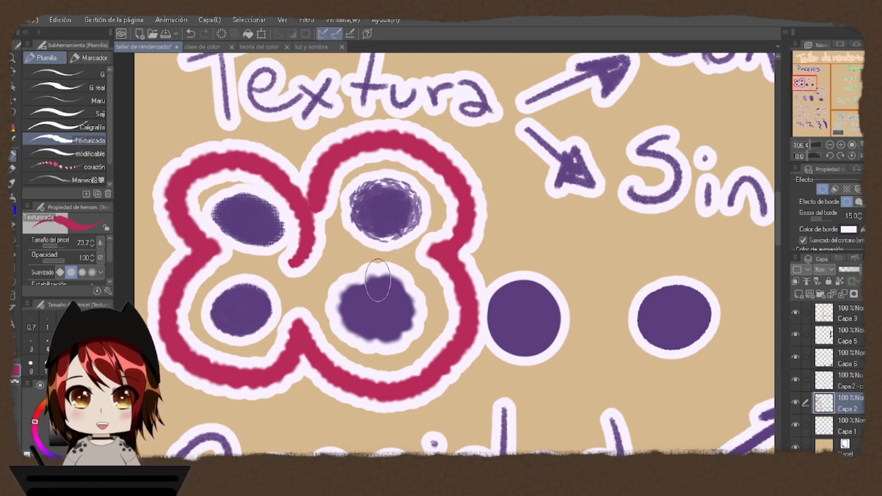
pyautogui.hotkey('ctrl', 'z')
# - Mark the two smooth, untextured dot samples below Textura and undo the mark
pyautogui.moveTo(545, 277)
pyautogui.mouseDown()
pyautogui.moveTo(400, 246)
pyautogui.moveTo(324, 316)
pyautogui.moveTo(338, 296)
pyautogui.moveTo(355, 310)
pyautogui.moveTo(355, 247)
pyautogui.mouseUp()
pyautogui.moveTo(398, 268); pyautogui.dragTo(435, 283)
pyautogui.moveTo(455, 230)
pyautogui.mouseDown()
pyautogui.moveTo(453, 286)
pyautogui.moveTo(527, 371)
pyautogui.moveTo(611, 378)
pyautogui.moveTo(665, 331)
pyautogui.moveTo(681, 258)
pyautogui.moveTo(659, 218)
pyautogui.moveTo(493, 244)
pyautogui.moveTo(419, 244)
pyautogui.mouseUp()
pyautogui.hotkey('ctrl', 'z')
# - Examine the brush samples below Opacidad up close, comparing the pale, medium and dark purple patches
pyautogui.moveTo(272, 177)
pyautogui.mouseDown()
pyautogui.moveTo(185, 301)
pyautogui.moveTo(328, 153)
pyautogui.moveTo(262, 167)
pyautogui.mouseUp()
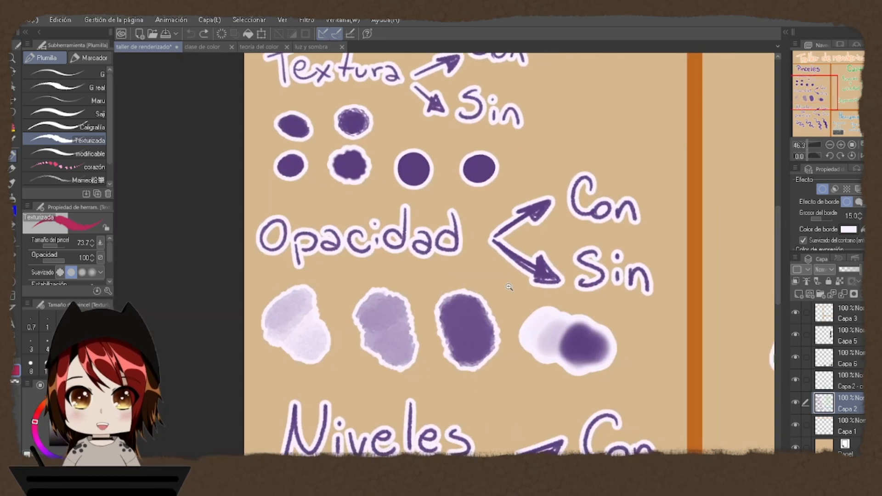
pyautogui.scroll(6, 532, 281)
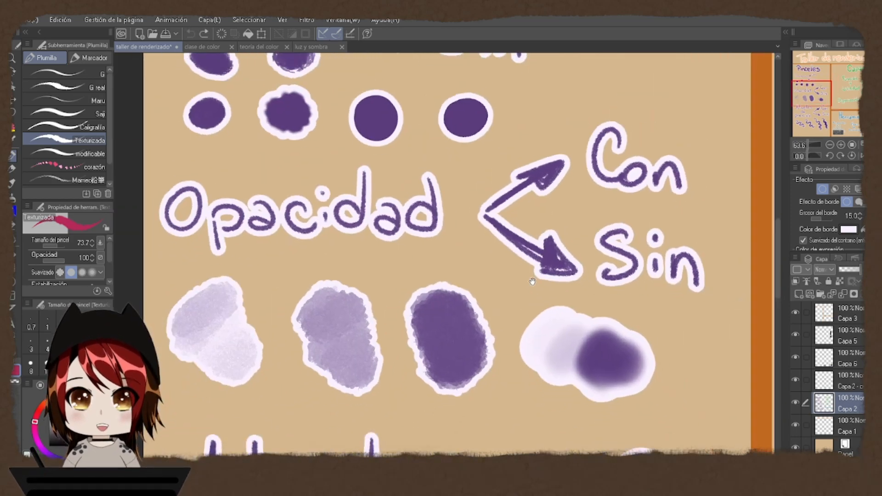
pyautogui.moveTo(532, 281); pyautogui.dragTo(529, 255)
pyautogui.moveTo(447, 235); pyautogui.dragTo(453, 253)
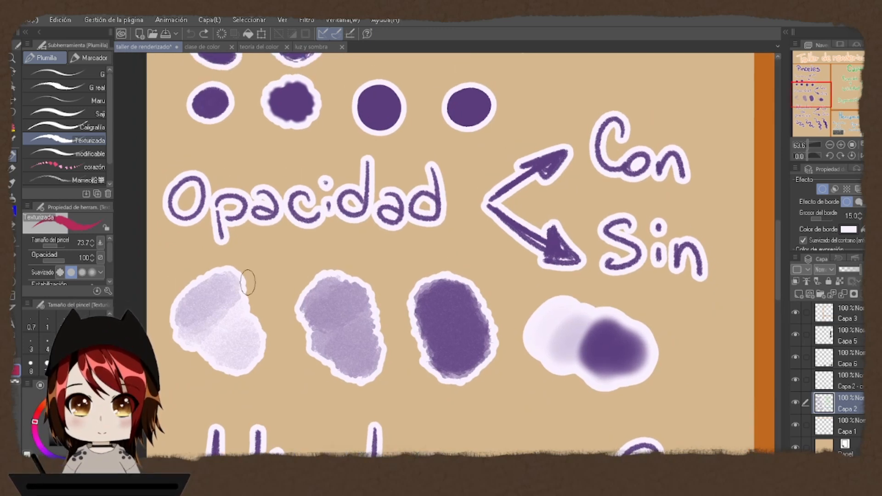
pyautogui.moveTo(542, 237); pyautogui.dragTo(556, 241)
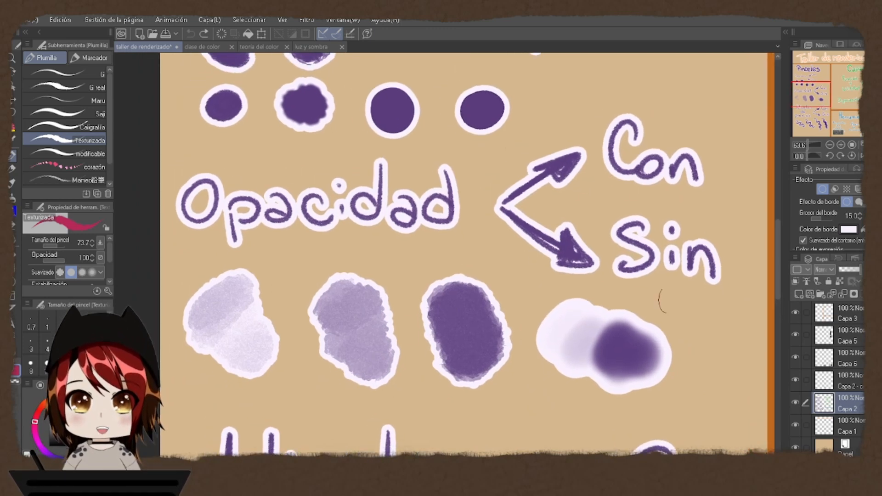
pyautogui.moveTo(540, 339)
pyautogui.mouseDown()
pyautogui.moveTo(537, 321)
pyautogui.moveTo(541, 329)
pyautogui.mouseUp()
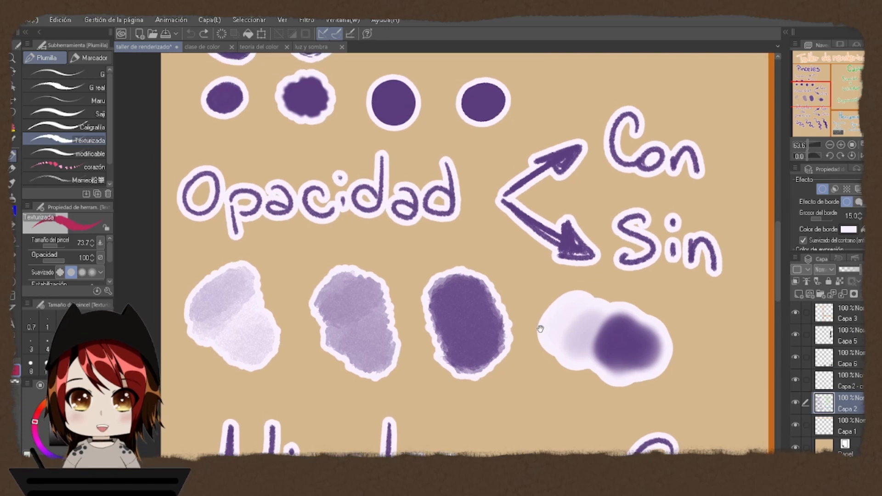
pyautogui.moveTo(272, 371); pyautogui.dragTo(404, 405)
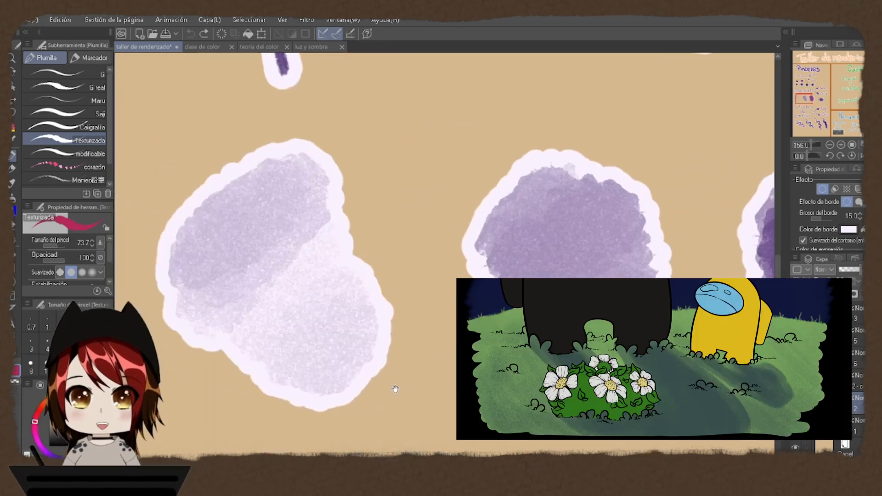
pyautogui.moveTo(429, 332)
pyautogui.mouseDown()
pyautogui.moveTo(350, 312)
pyautogui.moveTo(228, 307)
pyautogui.moveTo(341, 341)
pyautogui.moveTo(389, 325)
pyautogui.moveTo(420, 345)
pyautogui.mouseUp()
pyautogui.moveTo(415, 95)
pyautogui.mouseDown()
pyautogui.moveTo(388, 166)
pyautogui.moveTo(515, 452)
pyautogui.moveTo(662, 230)
pyautogui.moveTo(419, 96)
pyautogui.mouseUp()
pyautogui.moveTo(580, 201); pyautogui.dragTo(462, 206)
pyautogui.hotkey('ctrl', 'z')
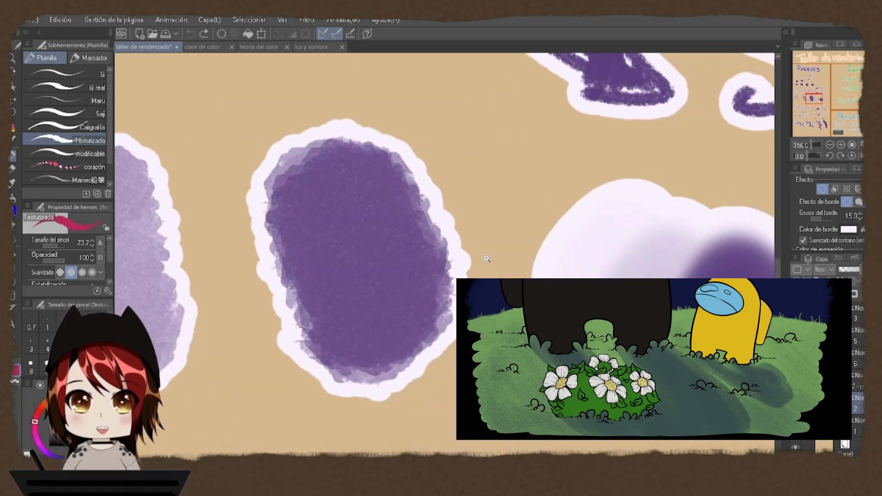
pyautogui.scroll(-5, 485, 258)
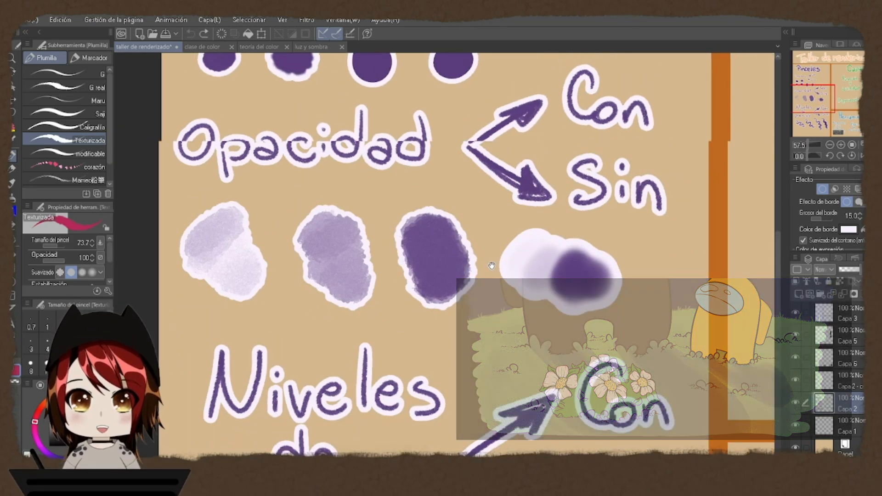
pyautogui.scroll(3, 494, 276)
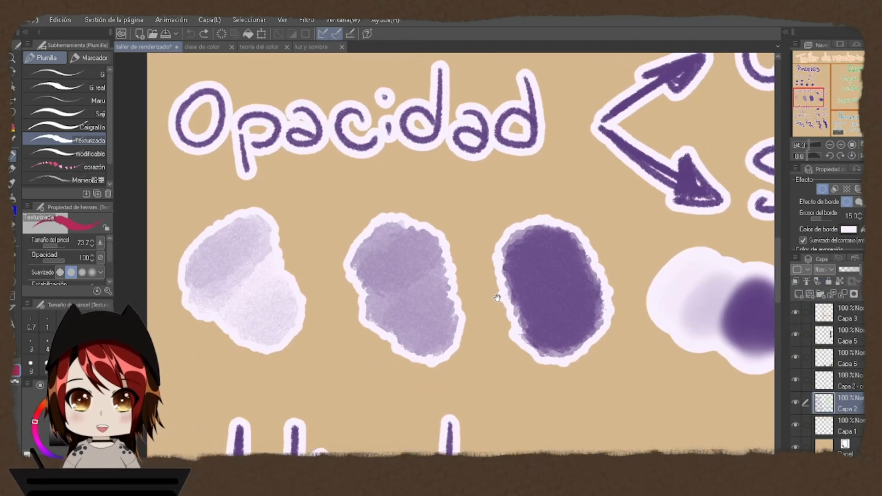
pyautogui.moveTo(333, 304); pyautogui.dragTo(350, 287)
pyautogui.moveTo(281, 294)
pyautogui.mouseDown()
pyautogui.moveTo(296, 302)
pyautogui.moveTo(321, 290)
pyautogui.mouseUp()
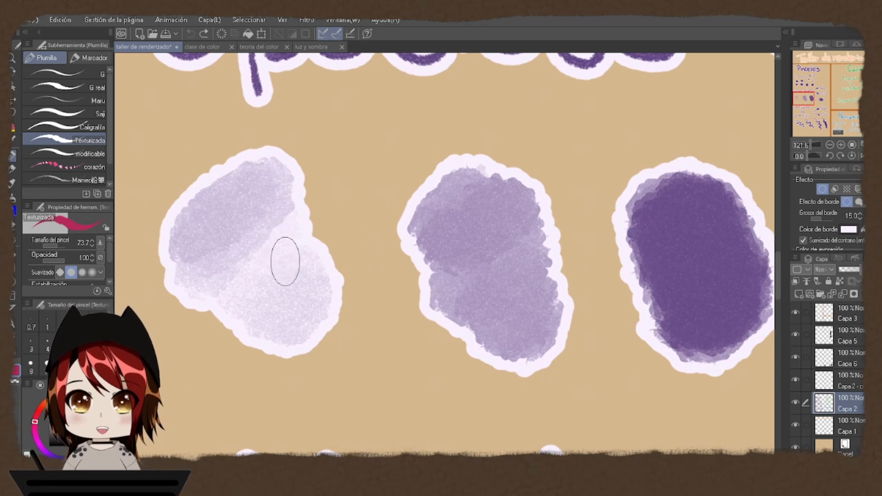
pyautogui.moveTo(335, 254)
pyautogui.mouseDown()
pyautogui.moveTo(336, 262)
pyautogui.moveTo(320, 239)
pyautogui.moveTo(270, 232)
pyautogui.mouseUp()
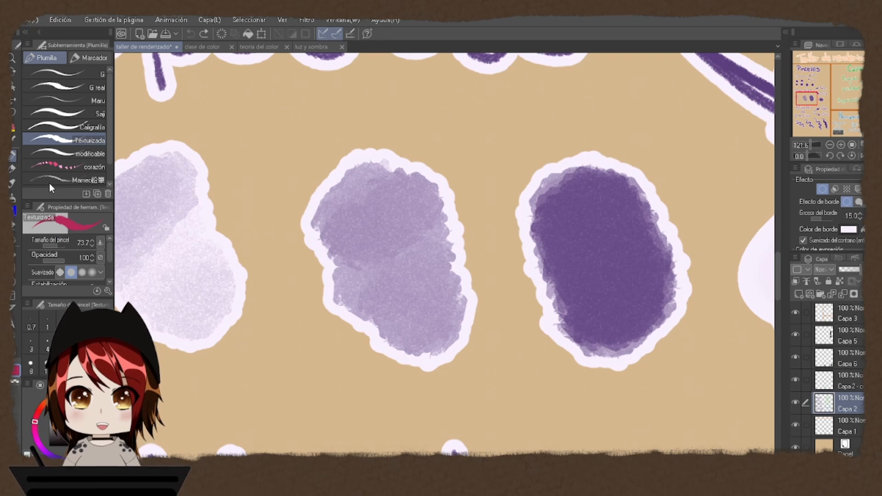
# - Paint overlapping semi-transparent test patches with the Pincel R pencil at size 122.4 and opacity 64, above the first two opacity samples
pyautogui.moveTo(301, 175); pyautogui.dragTo(360, 240)
pyautogui.click(59, 247)
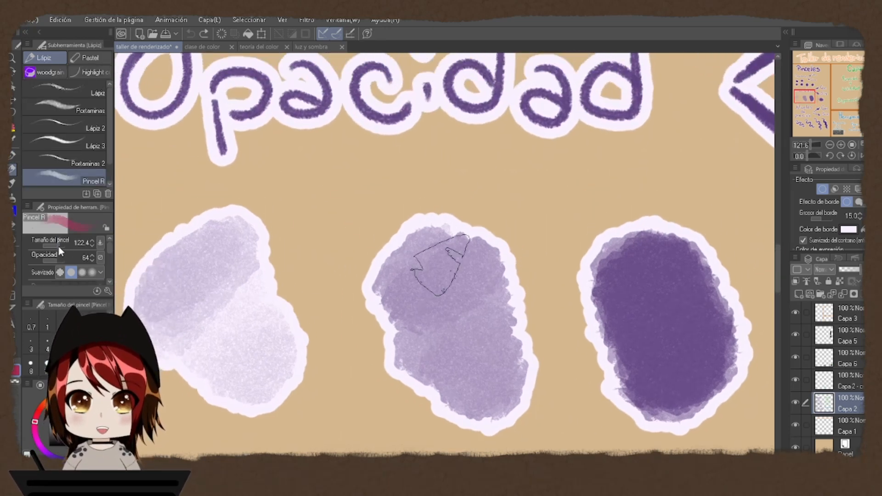
pyautogui.moveTo(325, 192); pyautogui.dragTo(345, 449)
pyautogui.moveTo(357, 176); pyautogui.dragTo(378, 64)
pyautogui.moveTo(388, 338)
pyautogui.mouseDown()
pyautogui.moveTo(366, 159)
pyautogui.moveTo(298, 184)
pyautogui.moveTo(351, 154)
pyautogui.moveTo(374, 161)
pyautogui.moveTo(386, 188)
pyautogui.moveTo(348, 261)
pyautogui.mouseUp()
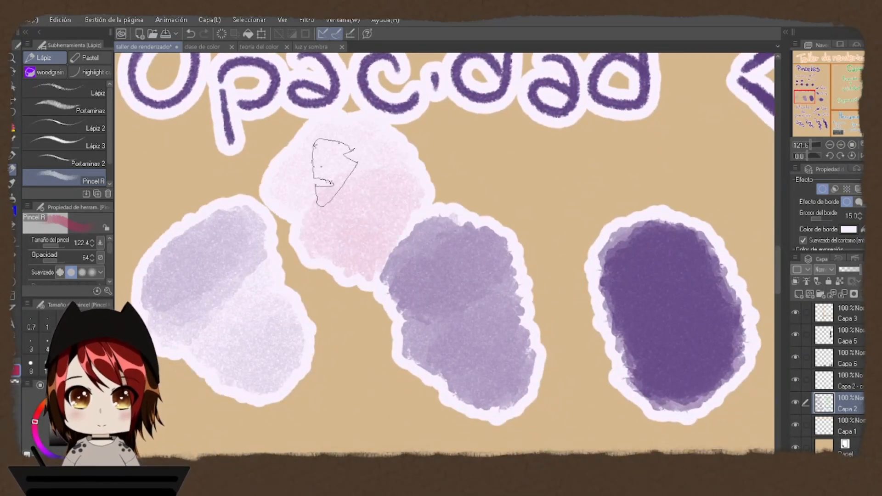
pyautogui.moveTo(334, 144)
pyautogui.mouseDown()
pyautogui.moveTo(314, 172)
pyautogui.moveTo(325, 178)
pyautogui.moveTo(359, 158)
pyautogui.moveTo(331, 213)
pyautogui.moveTo(344, 202)
pyautogui.moveTo(379, 206)
pyautogui.moveTo(344, 233)
pyautogui.moveTo(350, 138)
pyautogui.moveTo(315, 167)
pyautogui.moveTo(351, 173)
pyautogui.moveTo(374, 191)
pyautogui.moveTo(360, 216)
pyautogui.mouseUp()
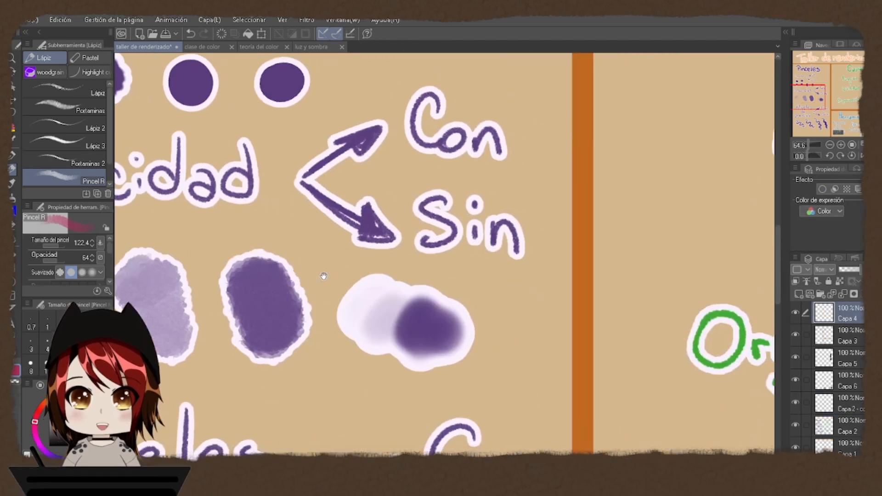
# - Paint a crimson test patch below the soft blended opacity sample with the Pintar y aplicar brush at size 95, and undo it
pyautogui.scroll(-2, 399, 313)
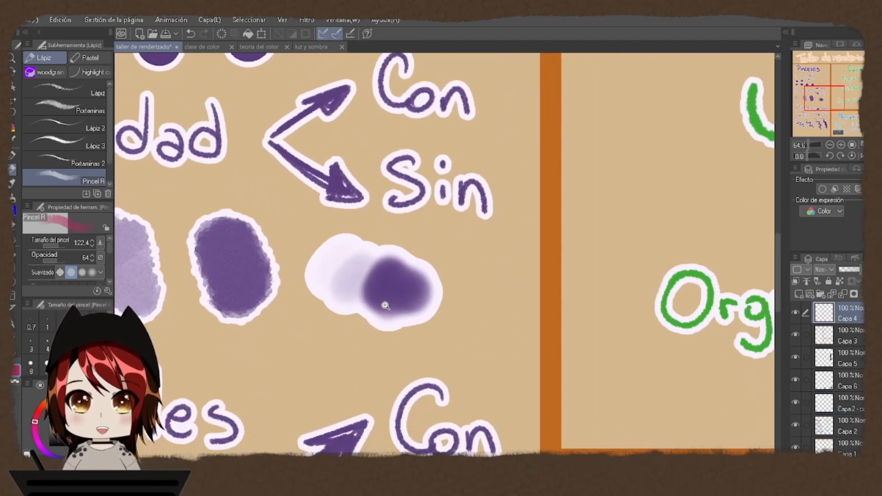
pyautogui.click(399, 313)
pyautogui.moveTo(399, 312); pyautogui.dragTo(449, 278)
pyautogui.moveTo(422, 322)
pyautogui.mouseDown()
pyautogui.moveTo(432, 294)
pyautogui.moveTo(443, 299)
pyautogui.mouseUp()
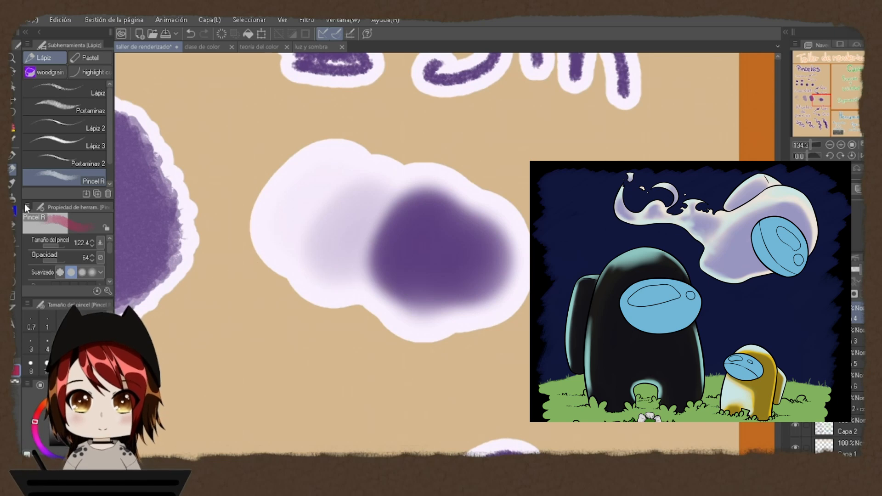
pyautogui.click(12, 184)
pyautogui.moveTo(249, 287); pyautogui.dragTo(274, 182)
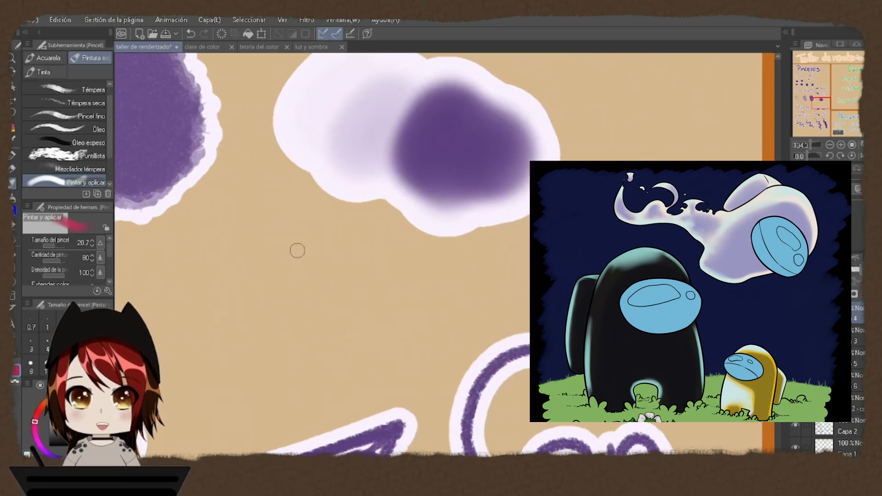
pyautogui.moveTo(59, 247); pyautogui.dragTo(70, 244)
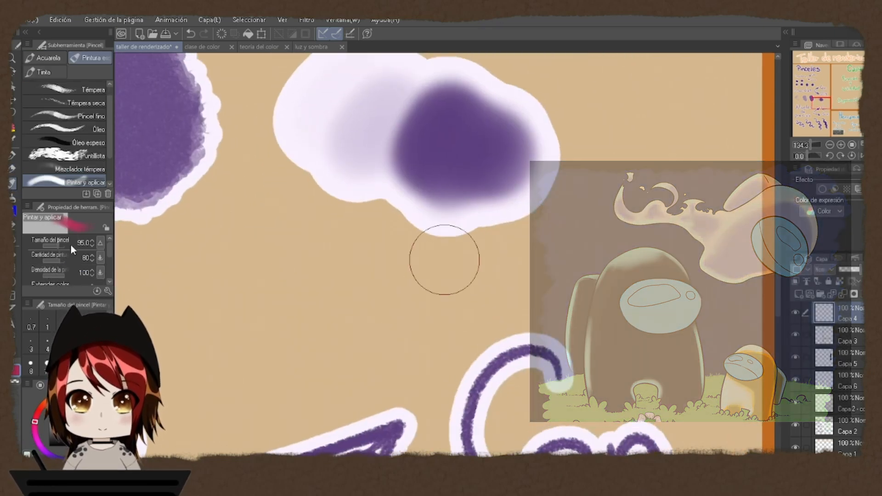
pyautogui.moveTo(232, 317)
pyautogui.mouseDown()
pyautogui.moveTo(282, 225)
pyautogui.moveTo(305, 230)
pyautogui.moveTo(296, 296)
pyautogui.moveTo(308, 329)
pyautogui.moveTo(339, 296)
pyautogui.moveTo(377, 337)
pyautogui.moveTo(400, 311)
pyautogui.mouseUp()
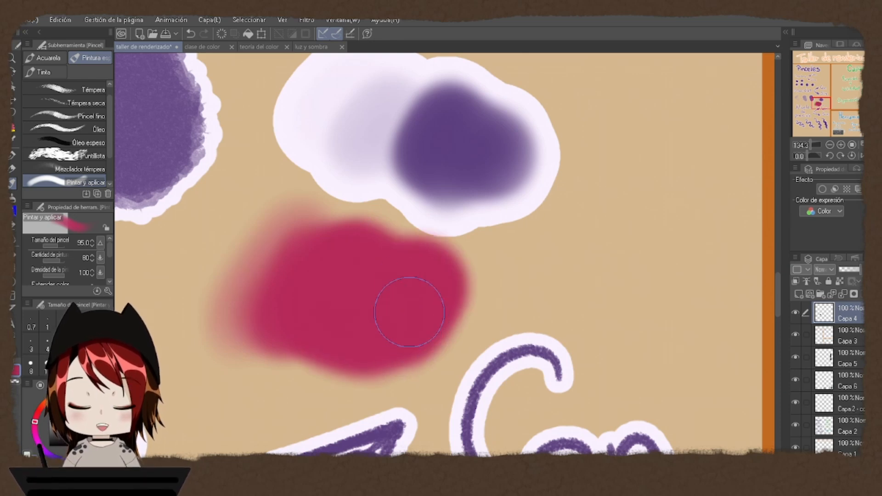
pyautogui.hotkey('ctrl', 'z')
# - Switch back to the Texturizada pen and view the squiggle samples below Niveles de presión
pyautogui.moveTo(403, 284); pyautogui.dragTo(429, 342)
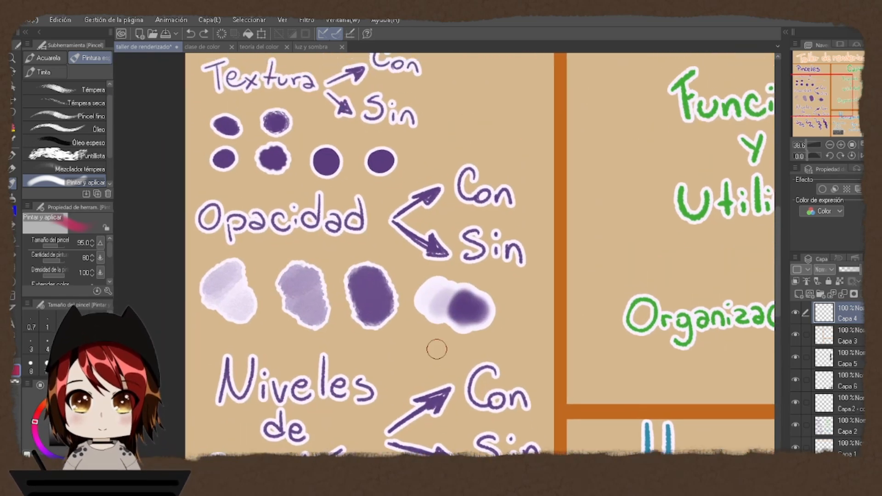
pyautogui.moveTo(436, 349); pyautogui.dragTo(487, 126)
pyautogui.moveTo(442, 254)
pyautogui.mouseDown()
pyautogui.moveTo(467, 258)
pyautogui.moveTo(454, 275)
pyautogui.moveTo(470, 279)
pyautogui.moveTo(449, 287)
pyautogui.mouseUp()
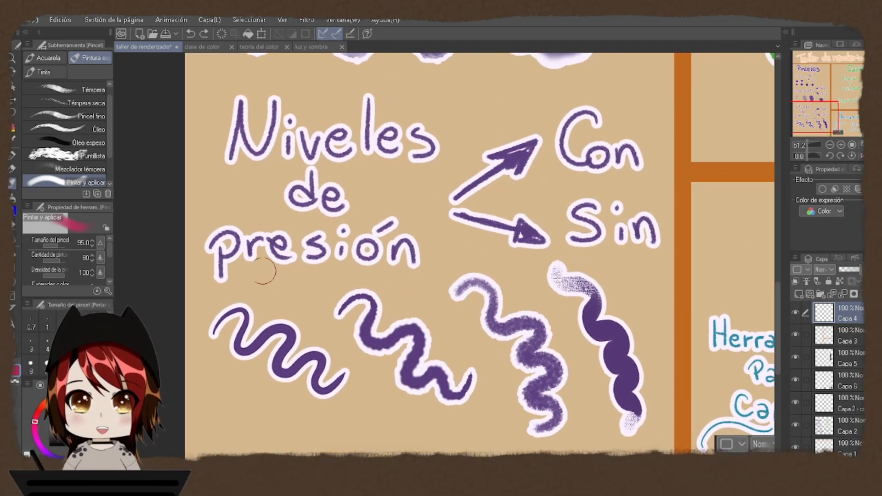
pyautogui.click(13, 155)
pyautogui.moveTo(262, 318); pyautogui.dragTo(261, 307)
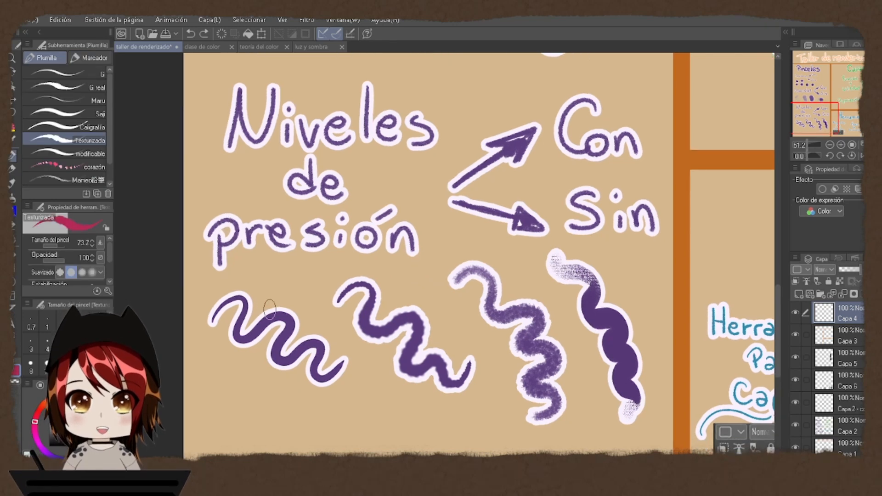
pyautogui.moveTo(295, 322); pyautogui.dragTo(288, 285)
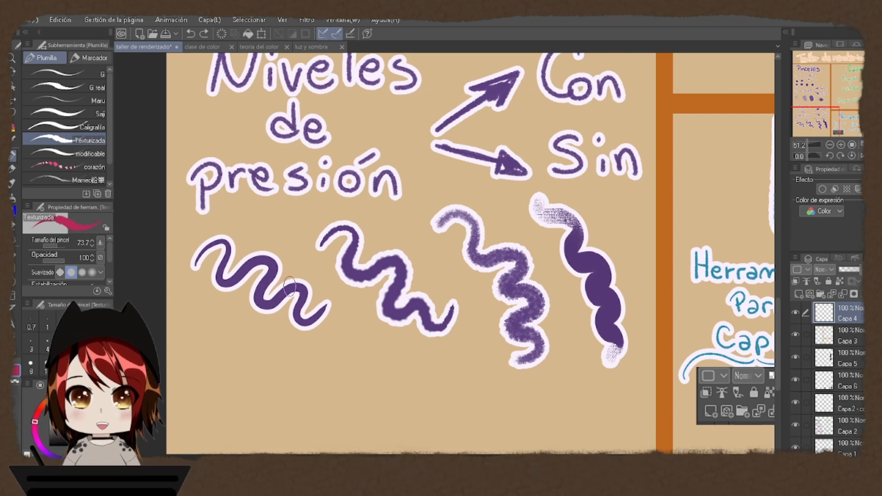
# - Draw crimson pressure test strokes in the empty area below the squiggle samples and undo them
pyautogui.moveTo(384, 322); pyautogui.dragTo(369, 276)
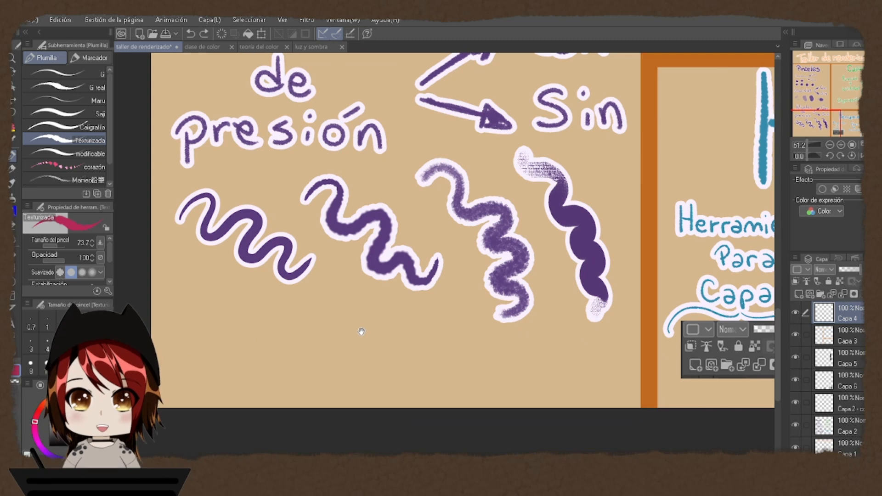
pyautogui.click(329, 363)
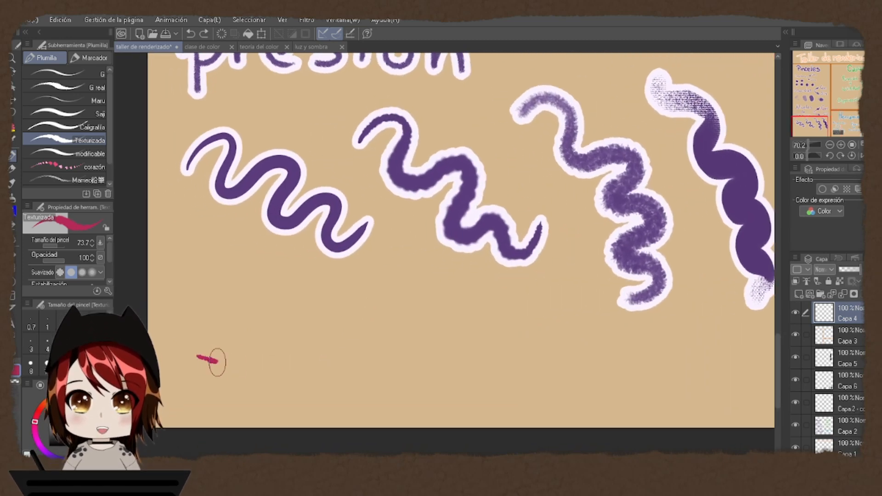
pyautogui.moveTo(239, 363)
pyautogui.mouseDown()
pyautogui.moveTo(429, 351)
pyautogui.moveTo(495, 397)
pyautogui.mouseUp()
pyautogui.moveTo(463, 323); pyautogui.dragTo(399, 331)
pyautogui.hotkey('ctrl', 'z')
# - Underline the Con option beside Niveles de presión in crimson with the Texturizada pen
pyautogui.moveTo(416, 291); pyautogui.dragTo(425, 372)
pyautogui.moveTo(425, 370); pyautogui.dragTo(415, 272)
pyautogui.moveTo(375, 130)
pyautogui.mouseDown()
pyautogui.moveTo(375, 187)
pyautogui.moveTo(387, 210)
pyautogui.moveTo(379, 199)
pyautogui.moveTo(340, 218)
pyautogui.mouseUp()
pyautogui.moveTo(531, 194)
pyautogui.mouseDown()
pyautogui.moveTo(644, 204)
pyautogui.moveTo(520, 148)
pyautogui.mouseUp()
pyautogui.moveTo(457, 206); pyautogui.dragTo(590, 231)
pyautogui.moveTo(417, 233)
pyautogui.mouseDown()
pyautogui.moveTo(491, 221)
pyautogui.moveTo(510, 229)
pyautogui.mouseUp()
pyautogui.hotkey('ctrl', 'z')
pyautogui.moveTo(395, 326)
pyautogui.mouseDown()
pyautogui.moveTo(378, 281)
pyautogui.moveTo(393, 285)
pyautogui.mouseUp()
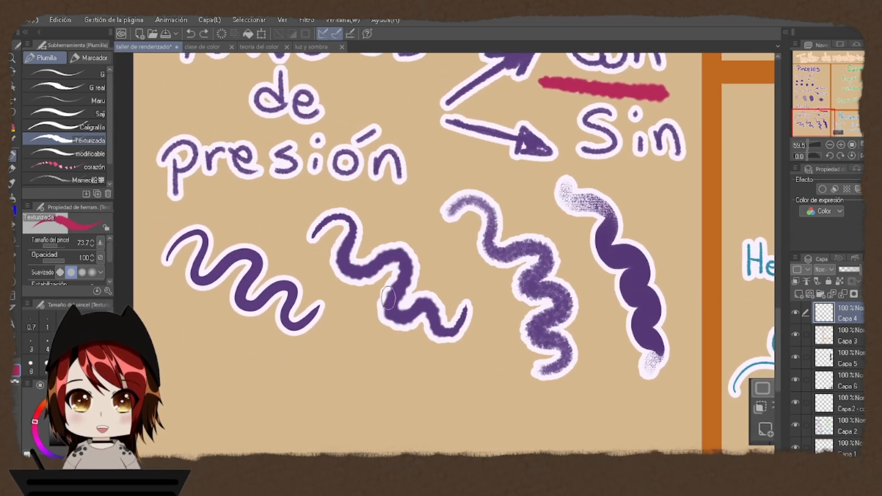
# - Draw crimson test strokes in the empty area around the squiggle samples and undo them
pyautogui.moveTo(298, 246); pyautogui.dragTo(307, 232)
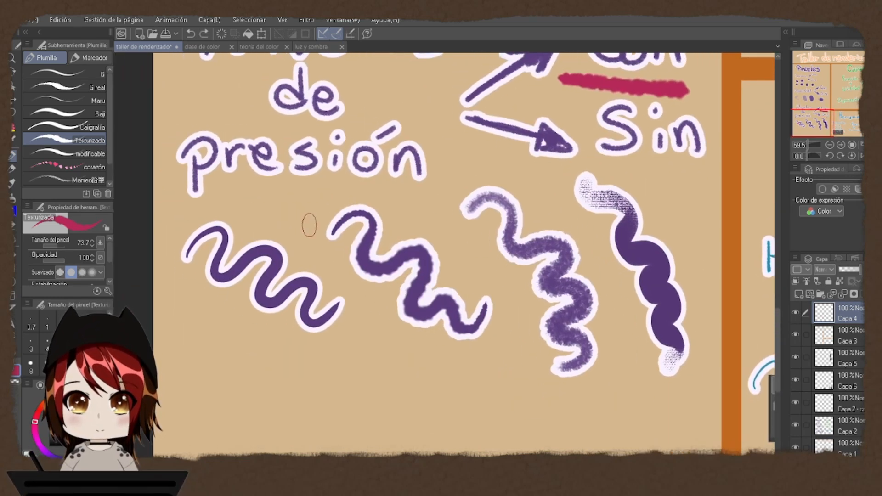
pyautogui.moveTo(366, 248)
pyautogui.mouseDown()
pyautogui.moveTo(329, 205)
pyautogui.moveTo(349, 218)
pyautogui.mouseUp()
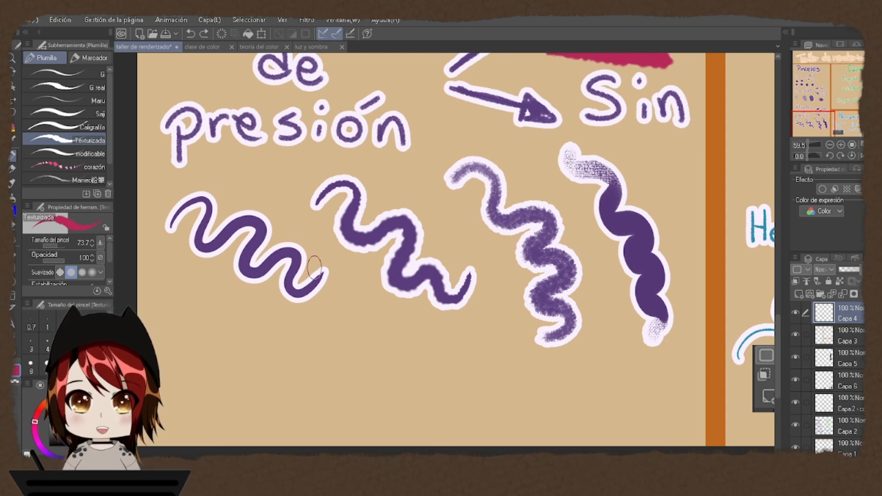
pyautogui.moveTo(343, 286); pyautogui.dragTo(346, 298)
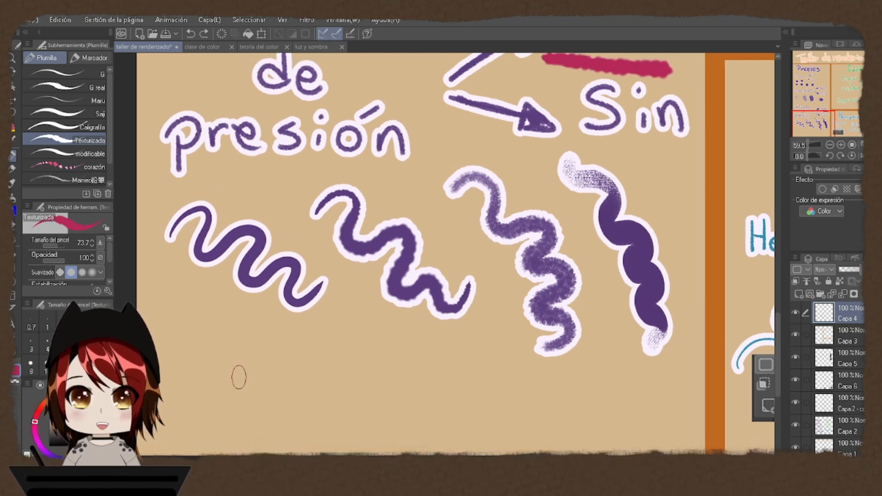
pyautogui.moveTo(192, 392)
pyautogui.mouseDown()
pyautogui.moveTo(262, 351)
pyautogui.moveTo(318, 353)
pyautogui.moveTo(384, 377)
pyautogui.mouseUp()
pyautogui.hotkey('ctrl', 'z')
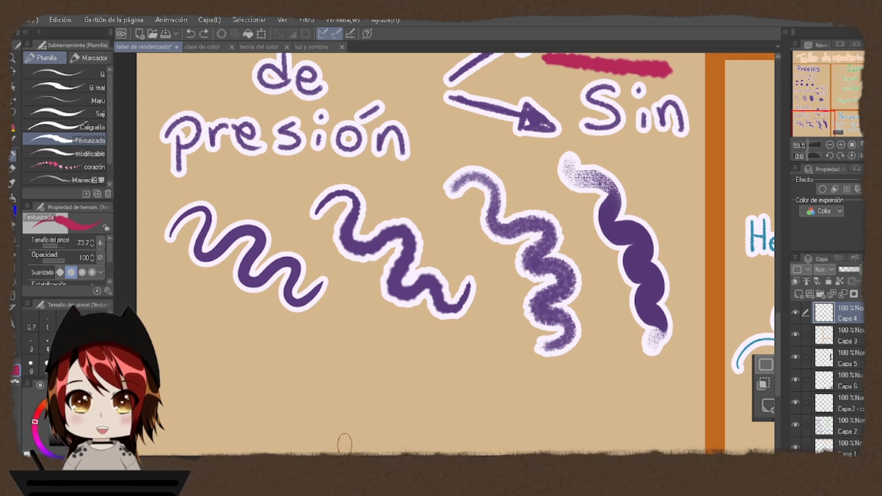
pyautogui.moveTo(492, 322)
pyautogui.mouseDown()
pyautogui.moveTo(427, 325)
pyautogui.moveTo(435, 334)
pyautogui.moveTo(471, 320)
pyautogui.moveTo(477, 296)
pyautogui.moveTo(443, 280)
pyautogui.mouseUp()
pyautogui.moveTo(469, 209)
pyautogui.mouseDown()
pyautogui.moveTo(445, 188)
pyautogui.moveTo(397, 253)
pyautogui.moveTo(542, 287)
pyautogui.moveTo(471, 195)
pyautogui.mouseUp()
pyautogui.hotkey('ctrl', 'z')
# - Examine the pressure squiggle samples below Niveles de presión together with the Con and Sin labels
pyautogui.scroll(-5, 505, 239)
pyautogui.moveTo(464, 56)
pyautogui.mouseDown()
pyautogui.moveTo(464, 229)
pyautogui.moveTo(480, 303)
pyautogui.mouseUp()
pyautogui.scroll(3, 441, 230)
pyautogui.scroll(-1, 451, 321)
pyautogui.moveTo(460, 350); pyautogui.dragTo(443, 258)
pyautogui.moveTo(471, 432); pyautogui.dragTo(439, 60)
pyautogui.scroll(-1, 508, 262)
pyautogui.moveTo(510, 262)
pyautogui.mouseDown()
pyautogui.moveTo(444, 348)
pyautogui.moveTo(437, 317)
pyautogui.mouseUp()
pyautogui.moveTo(379, 314)
pyautogui.mouseDown()
pyautogui.moveTo(380, 293)
pyautogui.moveTo(376, 326)
pyautogui.mouseUp()
pyautogui.moveTo(376, 190)
pyautogui.mouseDown()
pyautogui.moveTo(371, 230)
pyautogui.moveTo(395, 329)
pyautogui.moveTo(404, 297)
pyautogui.moveTo(395, 159)
pyautogui.mouseUp()
pyautogui.scroll(2, 373, 340)
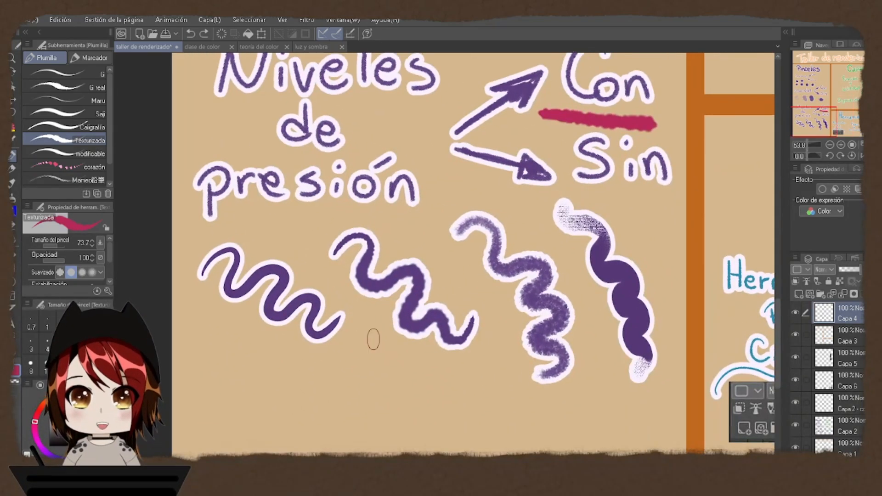
pyautogui.moveTo(403, 278); pyautogui.dragTo(376, 250)
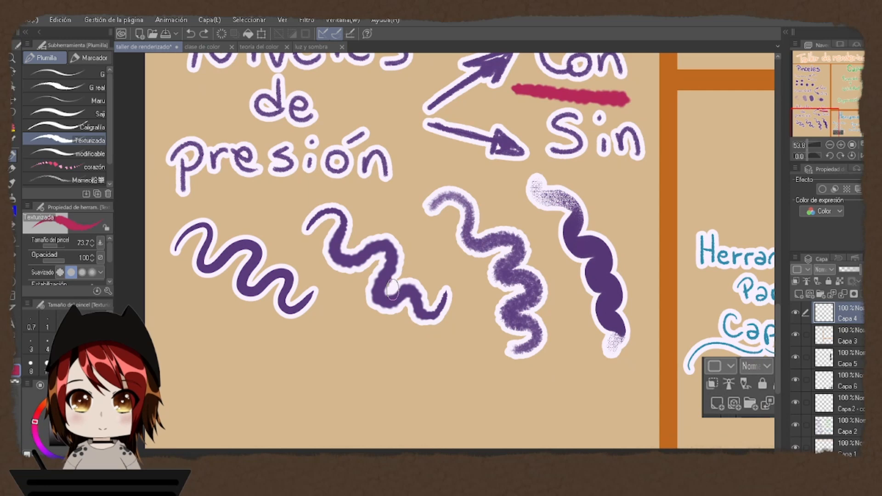
pyautogui.moveTo(397, 284); pyautogui.dragTo(400, 294)
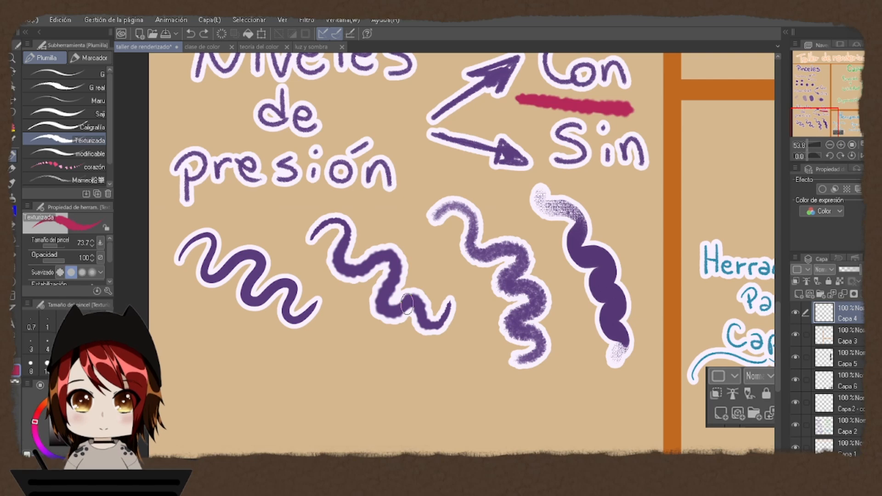
# - Draw several long tapered crimson strokes like hair strands below the first squiggle sample and undo them
pyautogui.moveTo(278, 403); pyautogui.dragTo(301, 329)
pyautogui.scroll(3, 286, 333)
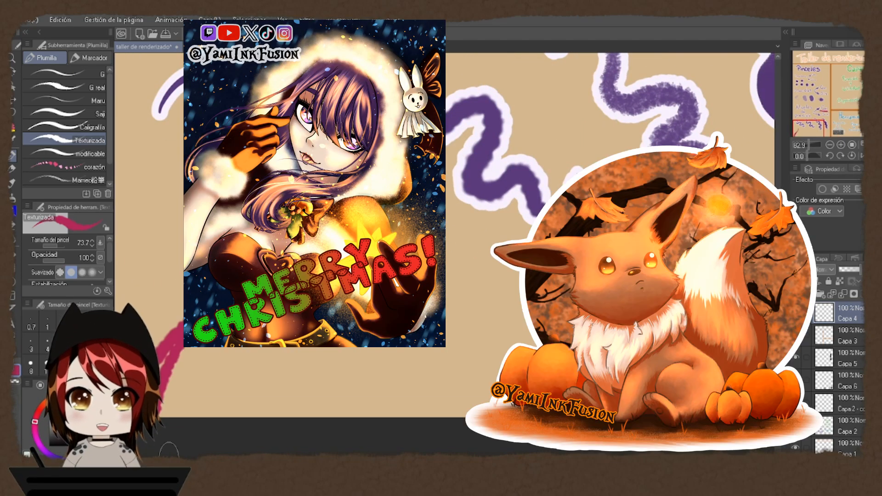
pyautogui.moveTo(248, 350); pyautogui.dragTo(204, 416)
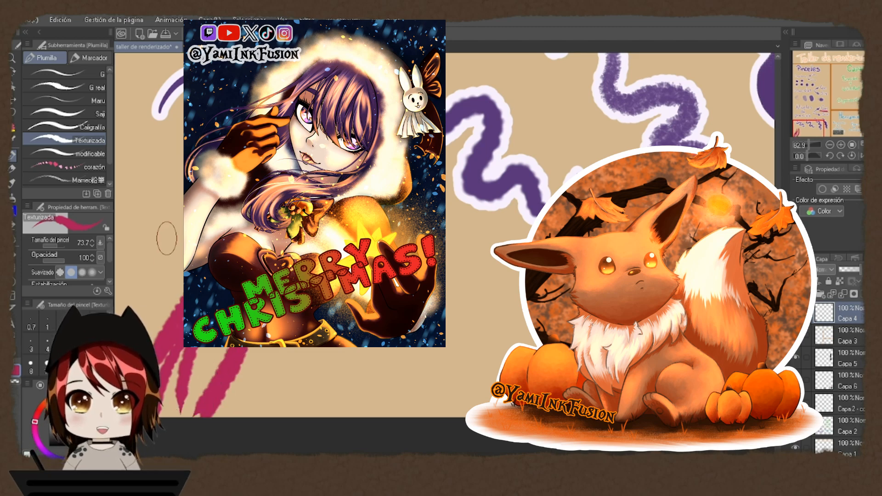
pyautogui.moveTo(197, 358); pyautogui.dragTo(294, 353)
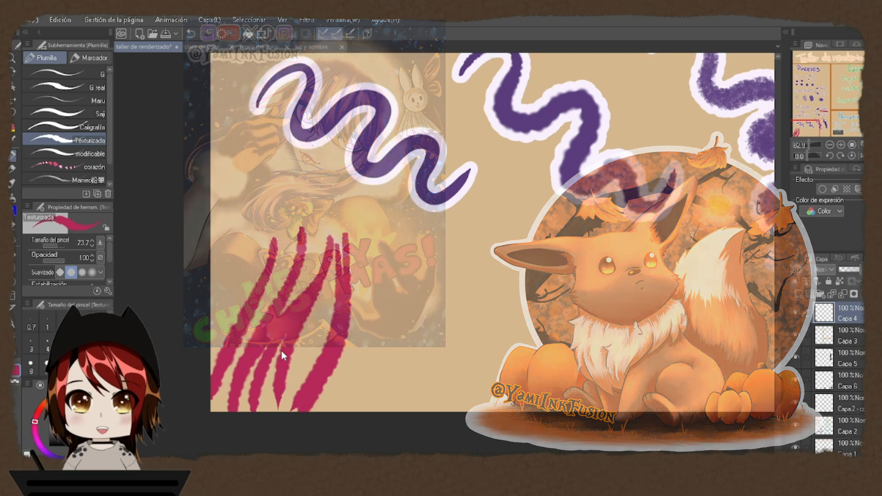
pyautogui.hotkey('ctrl', 'z')
pyautogui.hotkey('ctrl', 'z')
pyautogui.hotkey('ctrl', 'z')
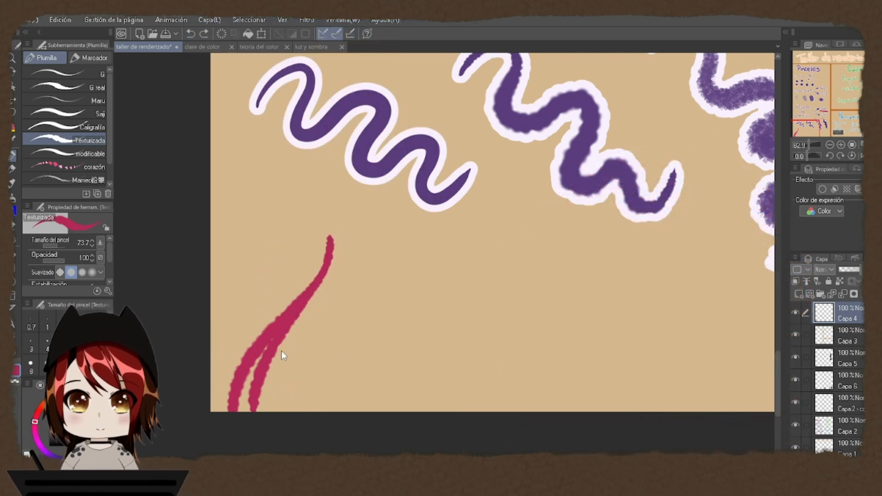
pyautogui.hotkey('ctrl', 'z')
pyautogui.hotkey('ctrl', 'z')
# - Draw a curved crimson stroke going from thick to thin below the squiggles, and undo it along with the Con underline
pyautogui.moveTo(395, 250)
pyautogui.mouseDown()
pyautogui.moveTo(329, 297)
pyautogui.moveTo(327, 328)
pyautogui.moveTo(294, 277)
pyautogui.mouseUp()
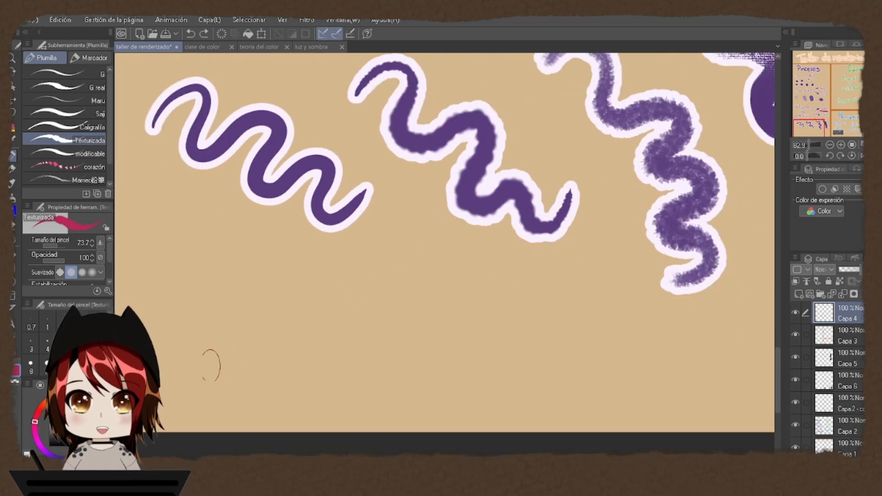
pyautogui.moveTo(193, 307)
pyautogui.mouseDown()
pyautogui.moveTo(215, 303)
pyautogui.moveTo(241, 326)
pyautogui.moveTo(242, 347)
pyautogui.moveTo(201, 417)
pyautogui.mouseUp()
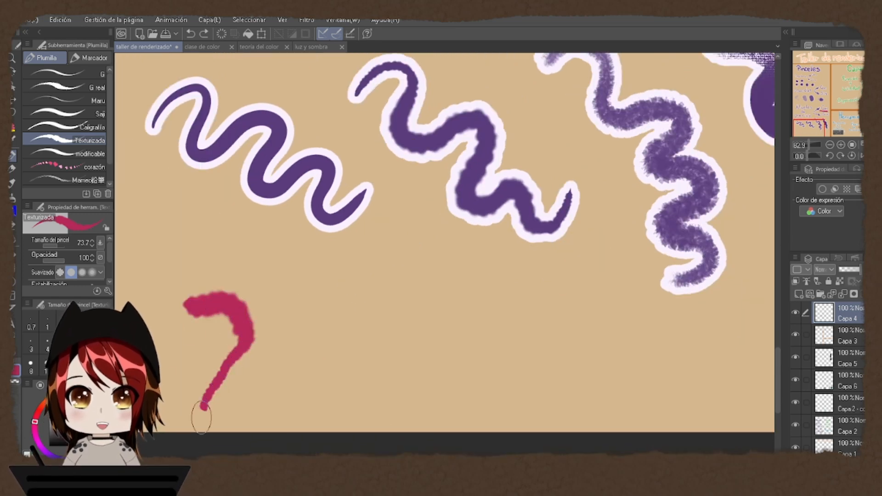
pyautogui.hotkey('ctrl', 'z')
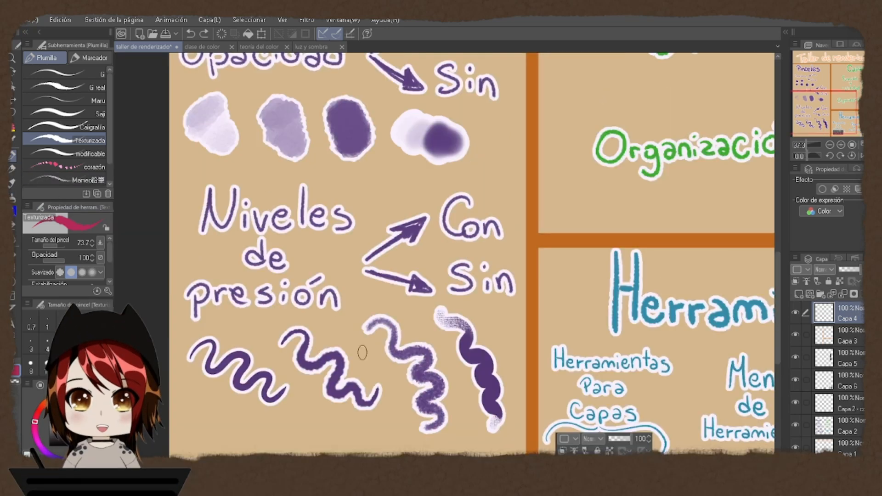
# - View the Capas section of the board and display the blending mode list of the current layer
pyautogui.moveTo(327, 342); pyautogui.dragTo(337, 294)
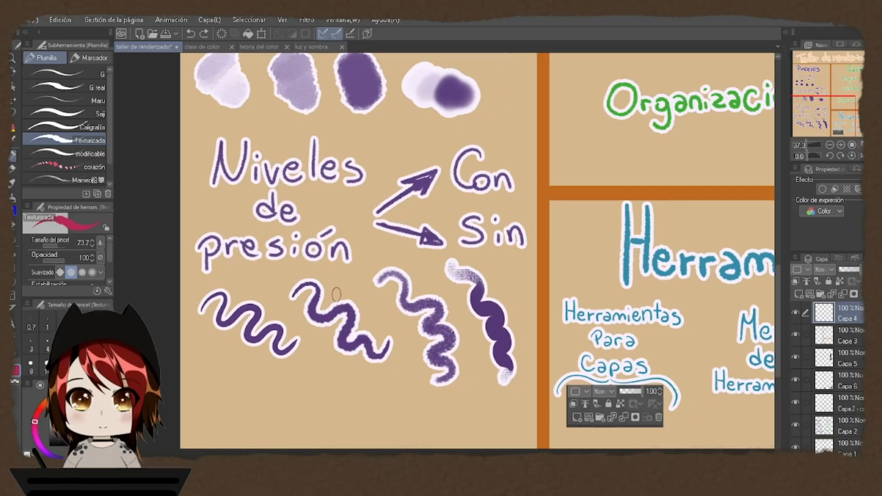
pyautogui.moveTo(350, 199); pyautogui.dragTo(377, 270)
pyautogui.moveTo(362, 143)
pyautogui.mouseDown()
pyautogui.moveTo(398, 237)
pyautogui.moveTo(413, 390)
pyautogui.moveTo(420, 197)
pyautogui.mouseUp()
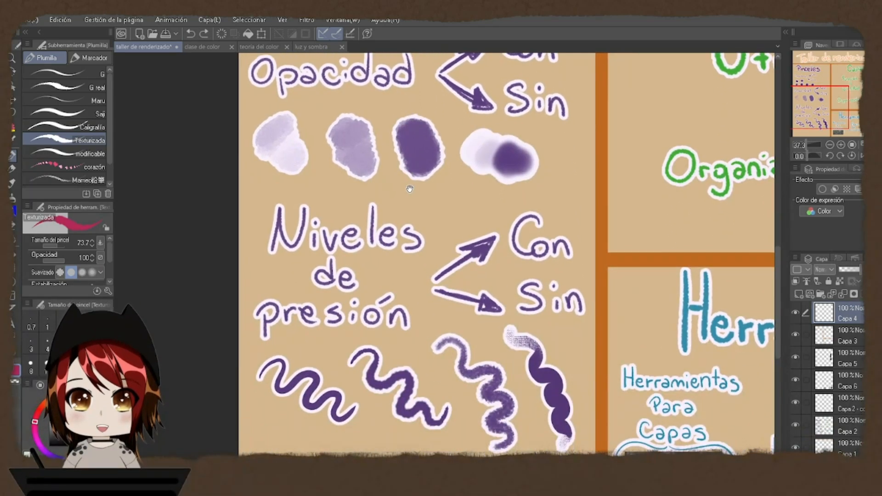
pyautogui.moveTo(501, 142); pyautogui.dragTo(389, 325)
pyautogui.moveTo(487, 197); pyautogui.dragTo(277, 315)
pyautogui.moveTo(422, 276); pyautogui.dragTo(314, 214)
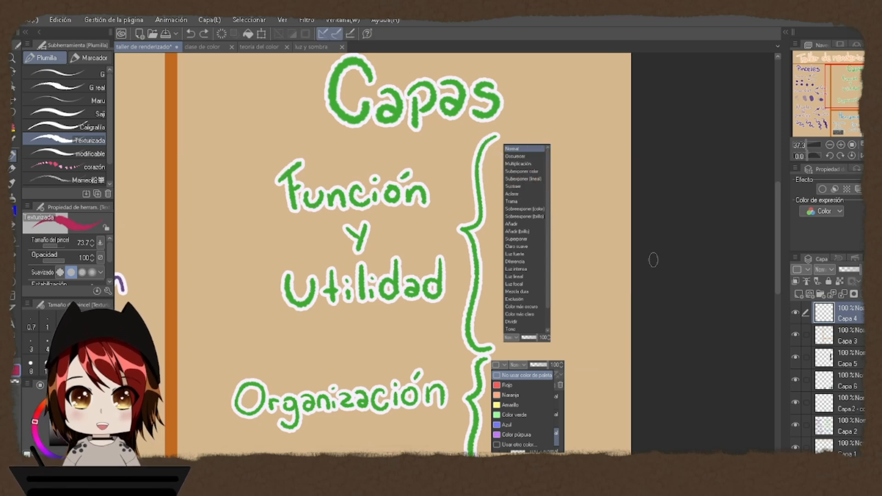
pyautogui.click(826, 270)
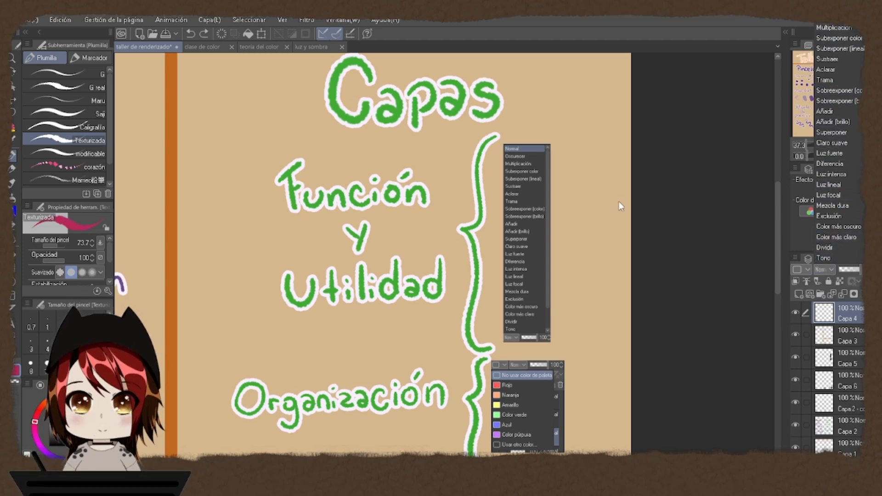
pyautogui.click(583, 153)
# - Draw a column of short crimson marks beside the blending mode list image in the Capas section and undo them
pyautogui.moveTo(539, 123)
pyautogui.mouseDown()
pyautogui.moveTo(561, 135)
pyautogui.moveTo(613, 332)
pyautogui.moveTo(499, 354)
pyautogui.moveTo(533, 125)
pyautogui.mouseUp()
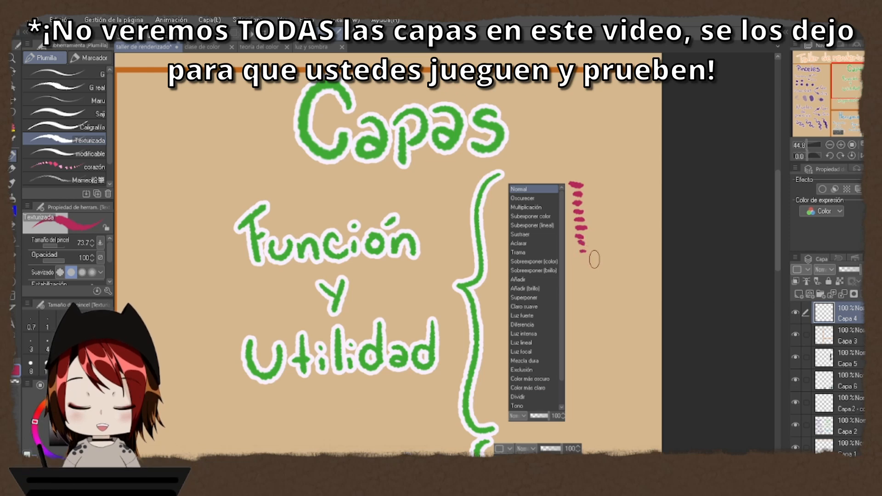
pyautogui.hotkey('ctrl', 'z')
pyautogui.hotkey('ctrl', 'z')
pyautogui.hotkey('ctrl', 'z')
pyautogui.hotkey('ctrl', 'z')
pyautogui.hotkey('ctrl', 'z')
pyautogui.hotkey('ctrl', 'z')
pyautogui.hotkey('ctrl', 'z')
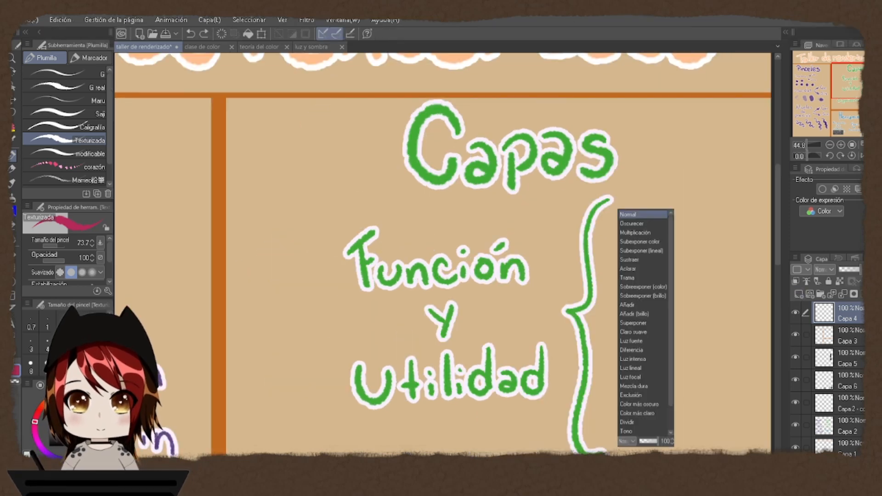
# - Paint a filled crimson circle beside the Capas heading and add a new layer set to the Multiplicación blending mode
pyautogui.moveTo(268, 189)
pyautogui.mouseDown()
pyautogui.moveTo(301, 148)
pyautogui.moveTo(272, 186)
pyautogui.moveTo(290, 160)
pyautogui.moveTo(289, 171)
pyautogui.mouseUp()
pyautogui.moveTo(439, 198); pyautogui.dragTo(420, 214)
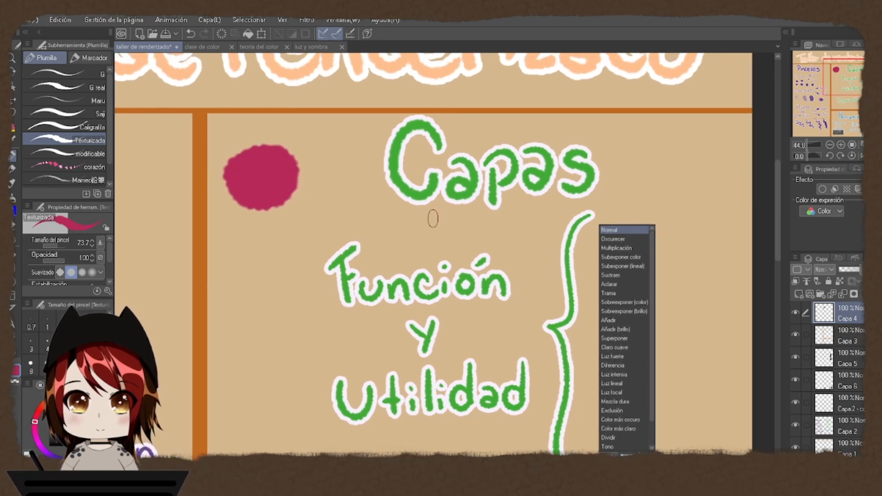
pyautogui.click(800, 295)
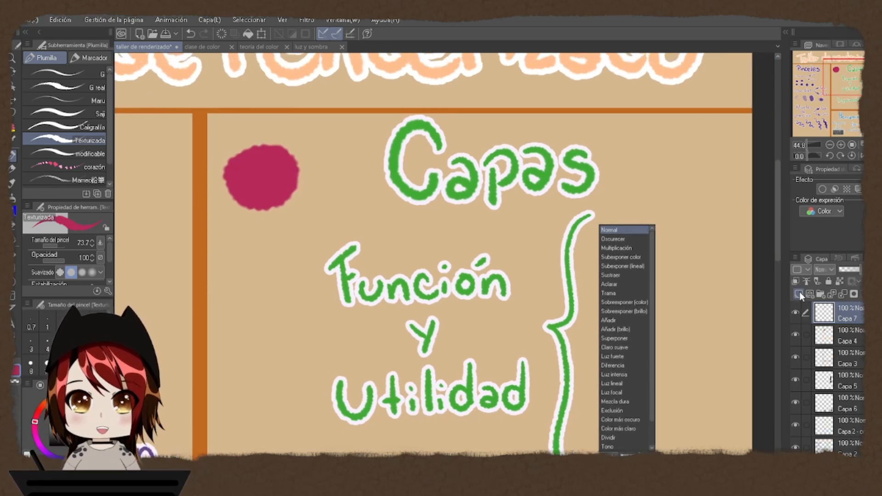
pyautogui.click(823, 270)
pyautogui.click(835, 31)
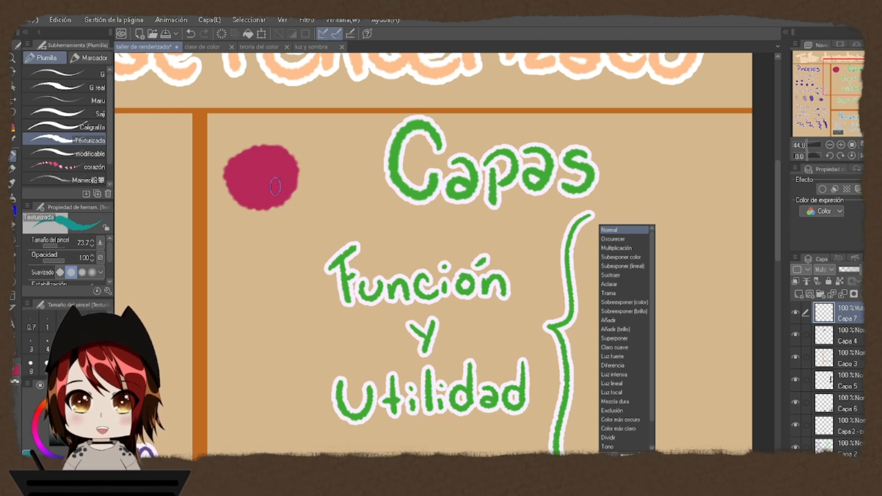
# - Paint a cyan patch on the Multiplicación layer over one side of the crimson circle, extending it past the edge onto the background
pyautogui.moveTo(281, 192); pyautogui.dragTo(283, 182)
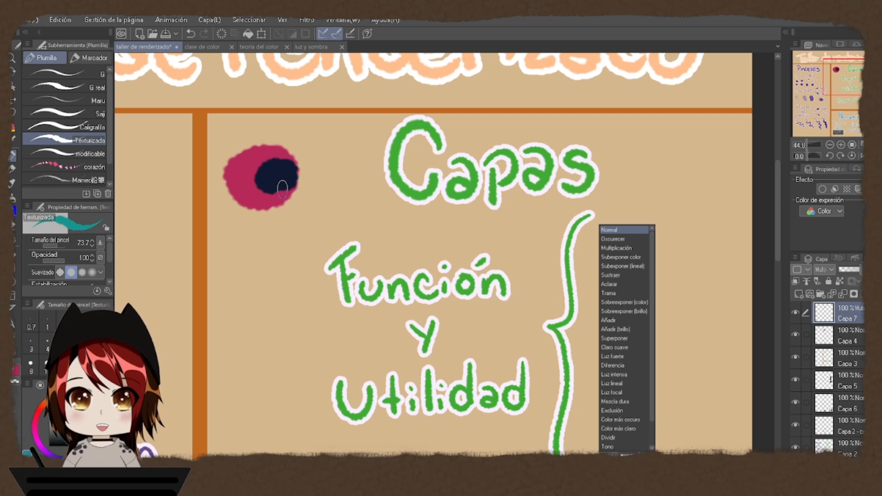
pyautogui.hotkey('ctrl', 'z')
pyautogui.moveTo(281, 182)
pyautogui.mouseDown()
pyautogui.moveTo(276, 189)
pyautogui.moveTo(297, 154)
pyautogui.mouseUp()
pyautogui.moveTo(290, 188)
pyautogui.mouseDown()
pyautogui.moveTo(276, 170)
pyautogui.moveTo(294, 177)
pyautogui.moveTo(348, 278)
pyautogui.mouseUp()
pyautogui.moveTo(401, 263); pyautogui.dragTo(424, 260)
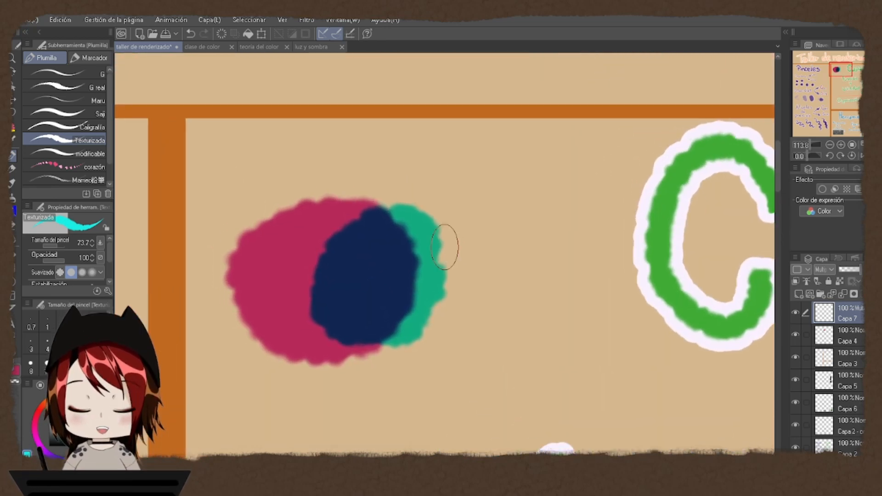
pyautogui.moveTo(430, 221)
pyautogui.mouseDown()
pyautogui.moveTo(452, 290)
pyautogui.moveTo(446, 268)
pyautogui.mouseUp()
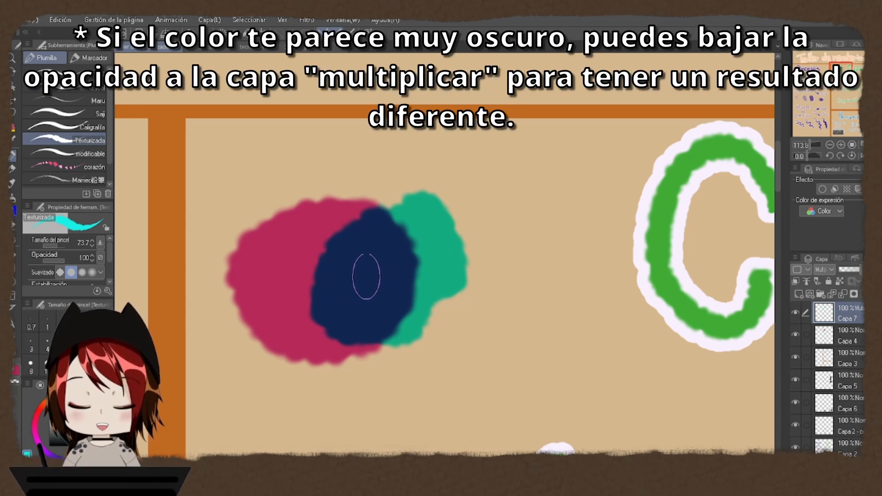
# - Make a cyan test stroke near the upper edge of the crimson circle and undo it
pyautogui.moveTo(363, 278); pyautogui.dragTo(356, 280)
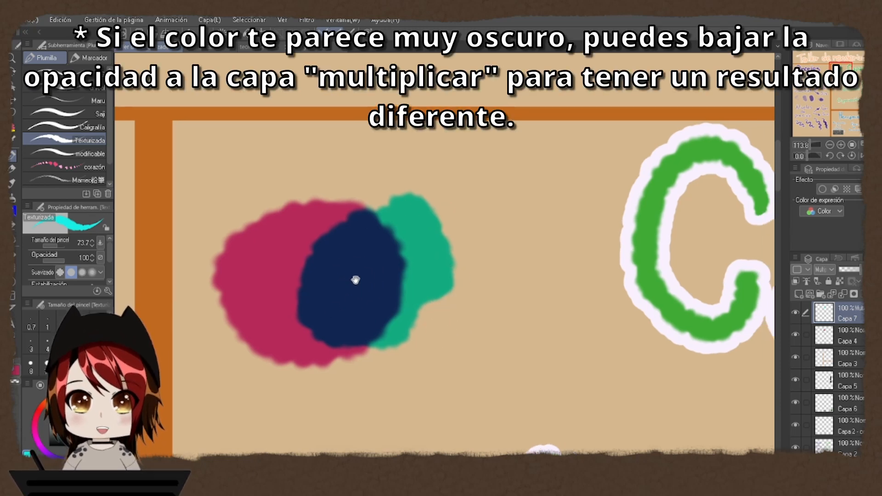
pyautogui.scroll(-1, 366, 285)
pyautogui.scroll(2, 367, 287)
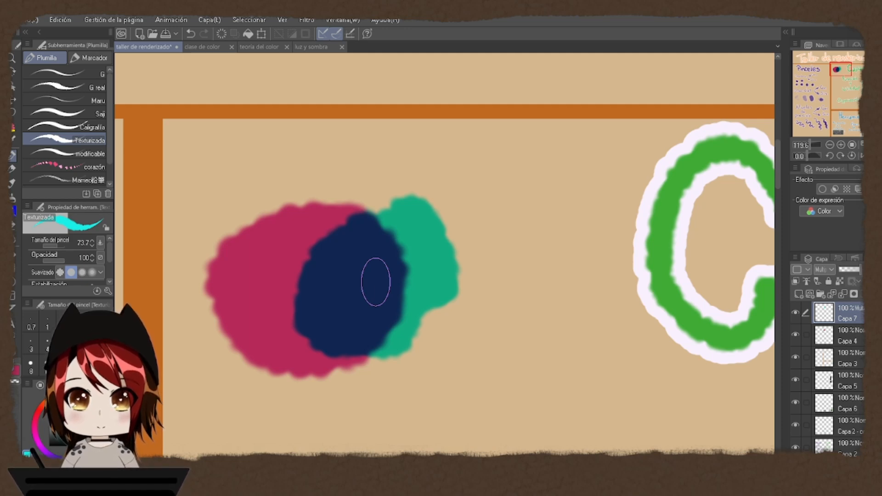
pyautogui.moveTo(301, 165)
pyautogui.mouseDown()
pyautogui.moveTo(191, 358)
pyautogui.moveTo(294, 164)
pyautogui.mouseUp()
pyautogui.hotkey('ctrl', 'z')
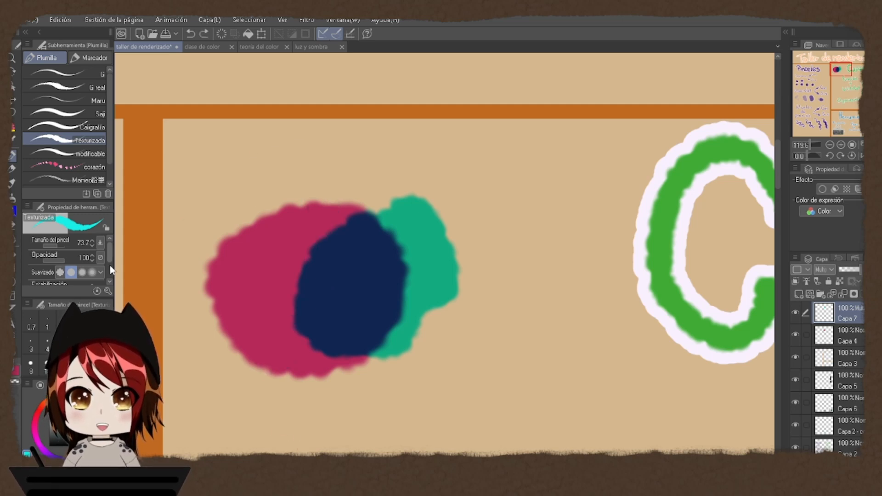
# - Switch the brush color to bright red and paint a solid red block below the overlapping circle sample on Capa 4
pyautogui.moveTo(350, 280); pyautogui.dragTo(330, 252)
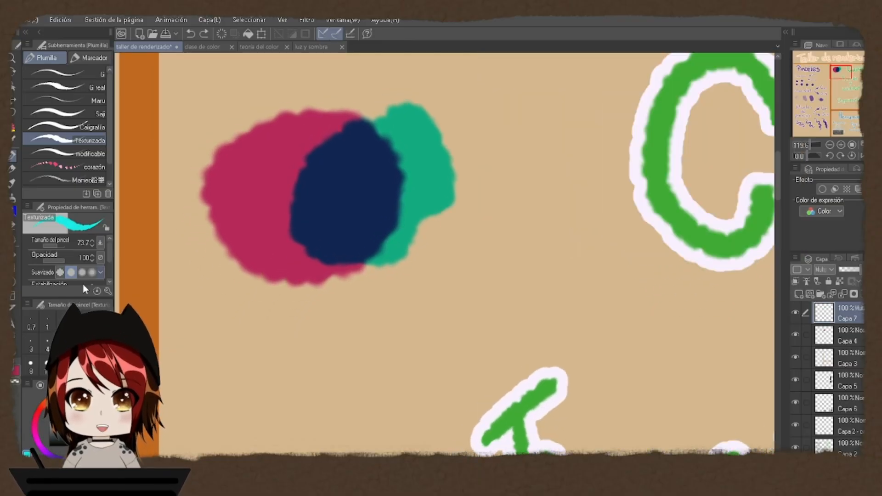
pyautogui.click(37, 413)
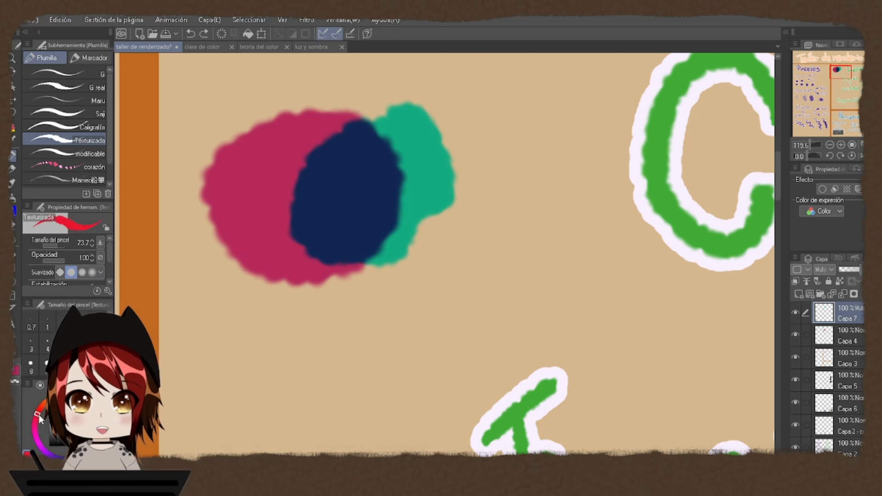
pyautogui.moveTo(304, 345); pyautogui.dragTo(247, 284)
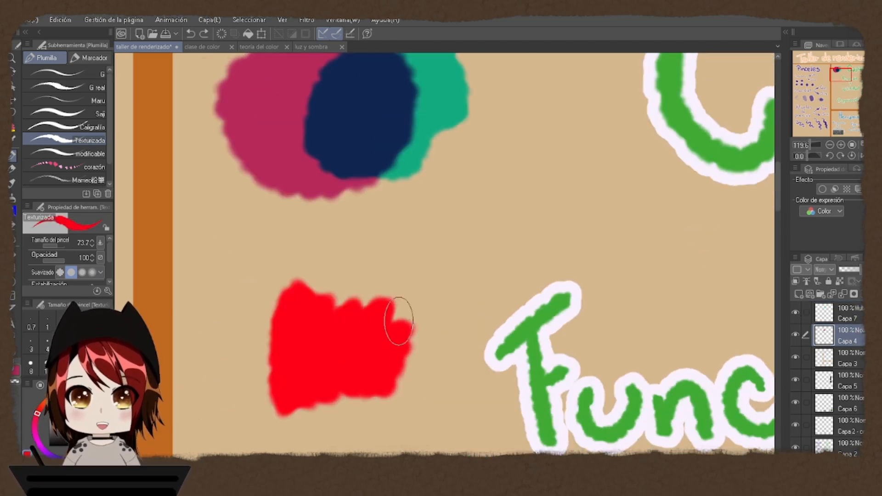
pyautogui.moveTo(394, 315); pyautogui.dragTo(414, 375)
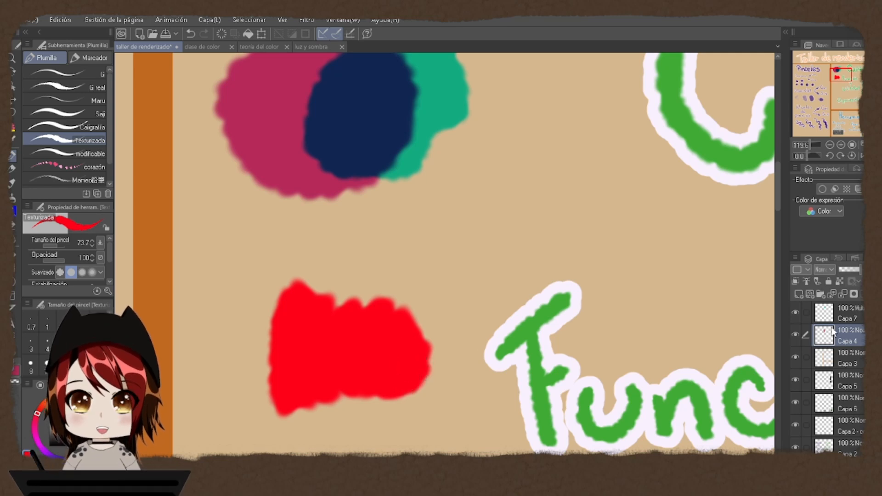
# - On the Multiplicación layer, paint a blue patch over the red block and onto the background, and paint cyan over it
pyautogui.click(851, 321)
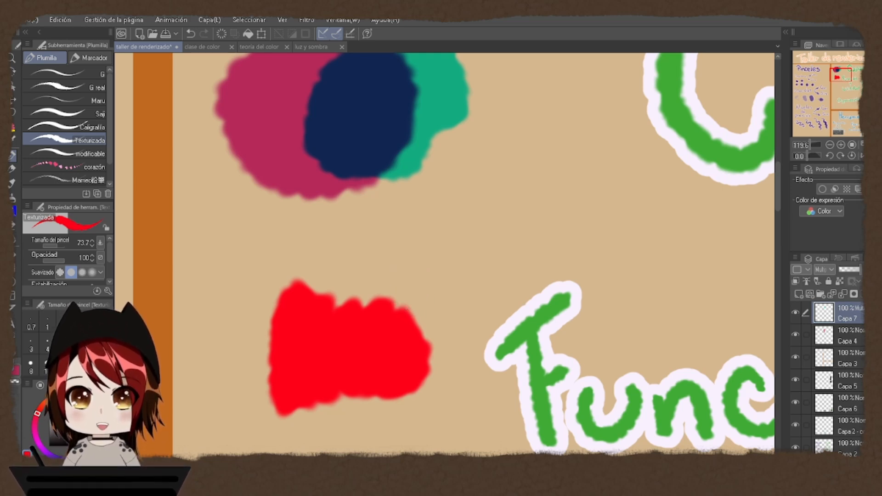
pyautogui.click(89, 448)
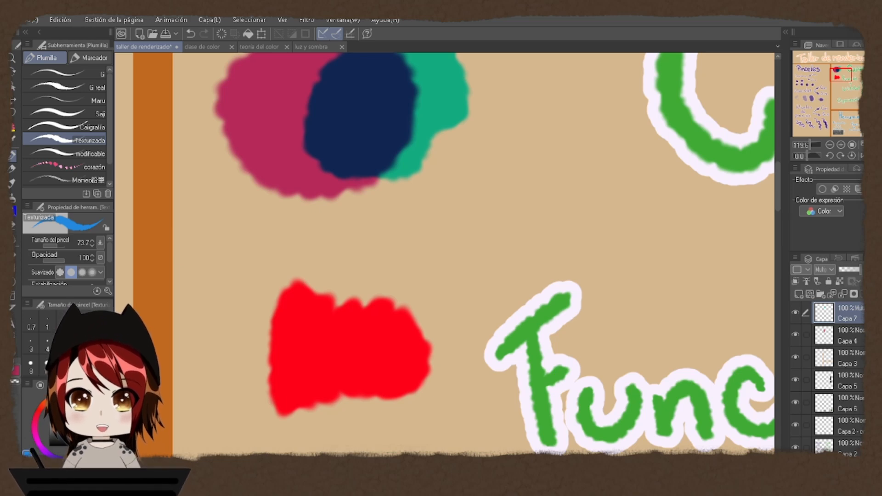
pyautogui.moveTo(311, 327)
pyautogui.mouseDown()
pyautogui.moveTo(292, 300)
pyautogui.moveTo(328, 301)
pyautogui.mouseUp()
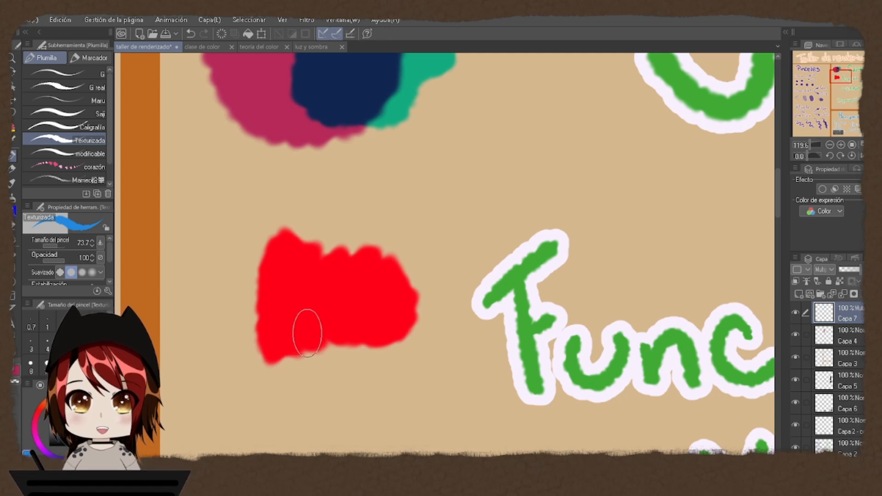
pyautogui.moveTo(312, 201)
pyautogui.mouseDown()
pyautogui.moveTo(227, 301)
pyautogui.moveTo(229, 346)
pyautogui.moveTo(240, 352)
pyautogui.moveTo(341, 282)
pyautogui.moveTo(435, 239)
pyautogui.moveTo(377, 379)
pyautogui.mouseUp()
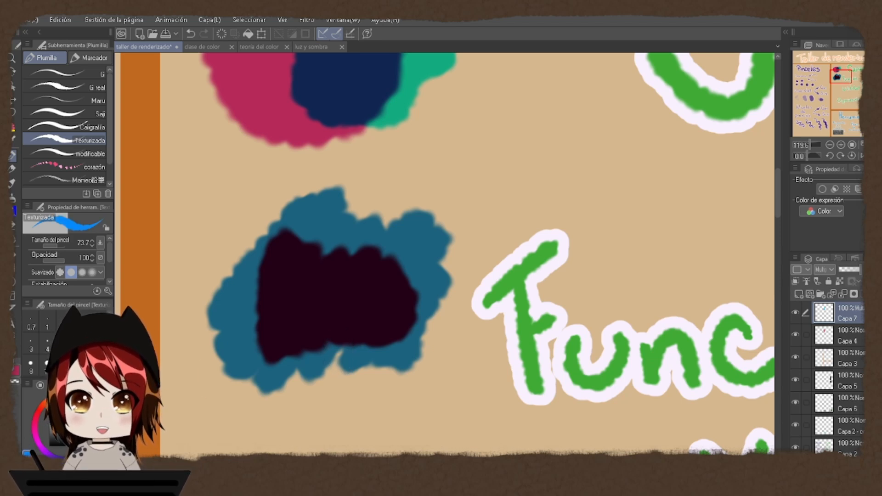
pyautogui.moveTo(271, 255)
pyautogui.mouseDown()
pyautogui.moveTo(325, 184)
pyautogui.moveTo(354, 177)
pyautogui.moveTo(289, 266)
pyautogui.moveTo(322, 313)
pyautogui.moveTo(420, 229)
pyautogui.moveTo(396, 369)
pyautogui.mouseUp()
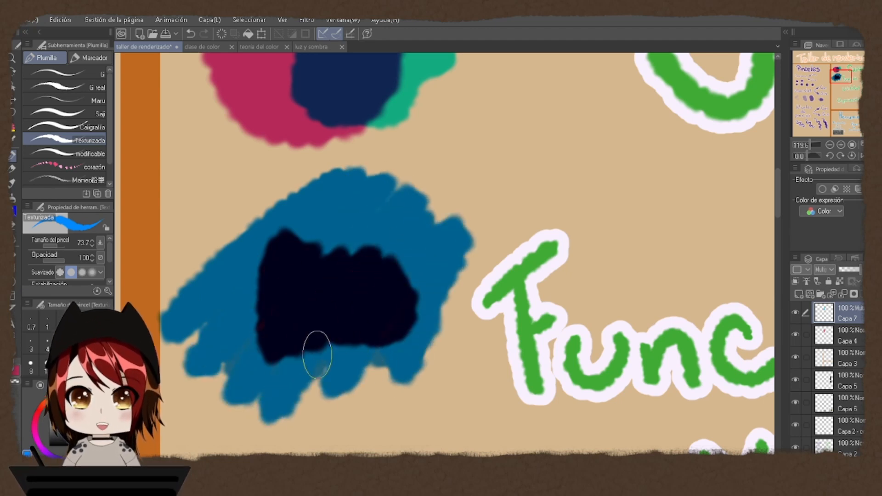
pyautogui.moveTo(84, 454); pyautogui.dragTo(93, 447)
pyautogui.moveTo(282, 202)
pyautogui.mouseDown()
pyautogui.moveTo(190, 324)
pyautogui.moveTo(349, 193)
pyautogui.moveTo(355, 203)
pyautogui.moveTo(228, 367)
pyautogui.moveTo(389, 222)
pyautogui.moveTo(304, 375)
pyautogui.moveTo(423, 269)
pyautogui.moveTo(426, 318)
pyautogui.moveTo(406, 349)
pyautogui.mouseUp()
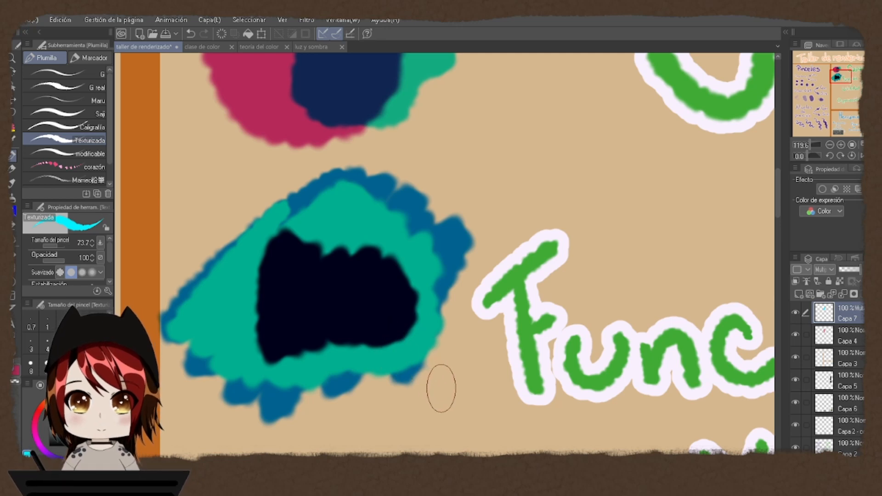
# - Hide the Multiplicación layer, sample the block's red, and paint a small red swatch on Capa 4 beside the crimson circle
pyautogui.moveTo(682, 339); pyautogui.dragTo(669, 336)
pyautogui.click(796, 335)
pyautogui.click(796, 335)
pyautogui.click(796, 313)
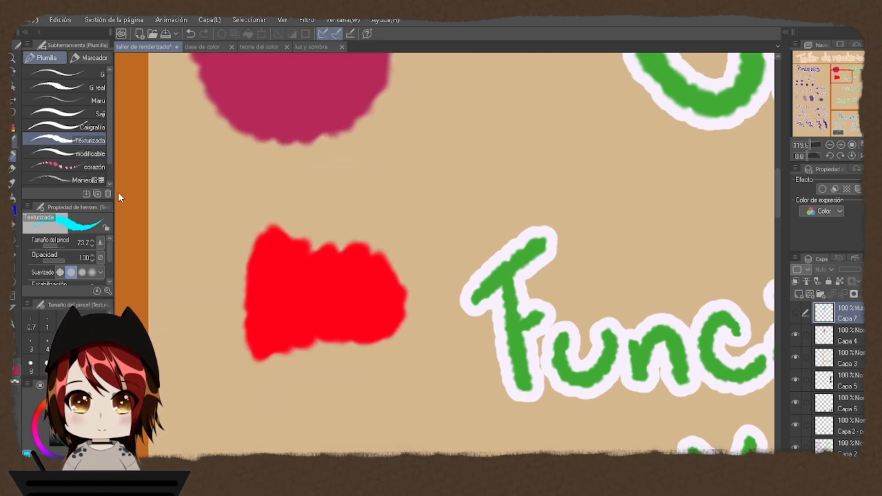
pyautogui.press('i')
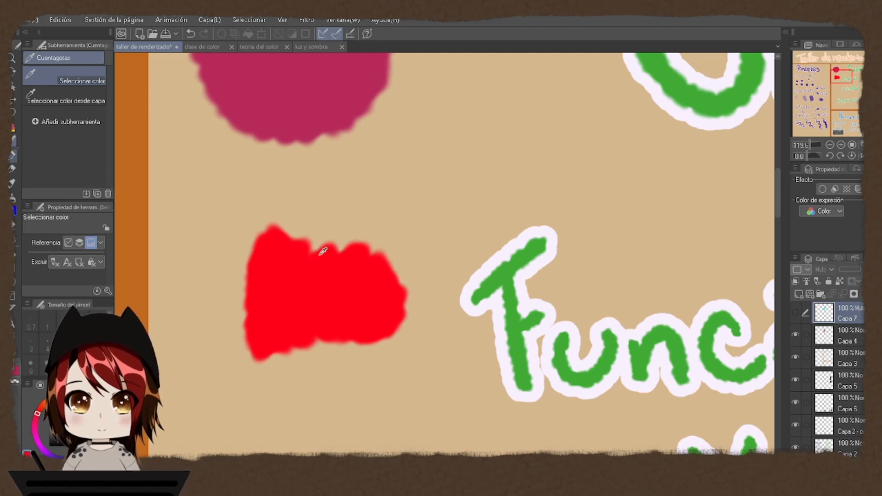
pyautogui.press('p')
pyautogui.click(853, 344)
pyautogui.moveTo(455, 125); pyautogui.dragTo(449, 112)
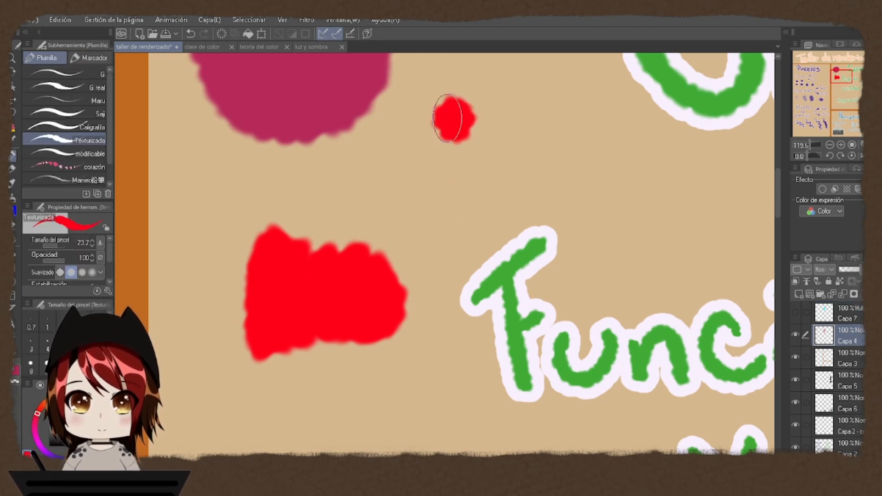
# - Show the Multiplicación layer again, sample the dark overlap color, and paint a swatch of it beside the red one
pyautogui.click(796, 314)
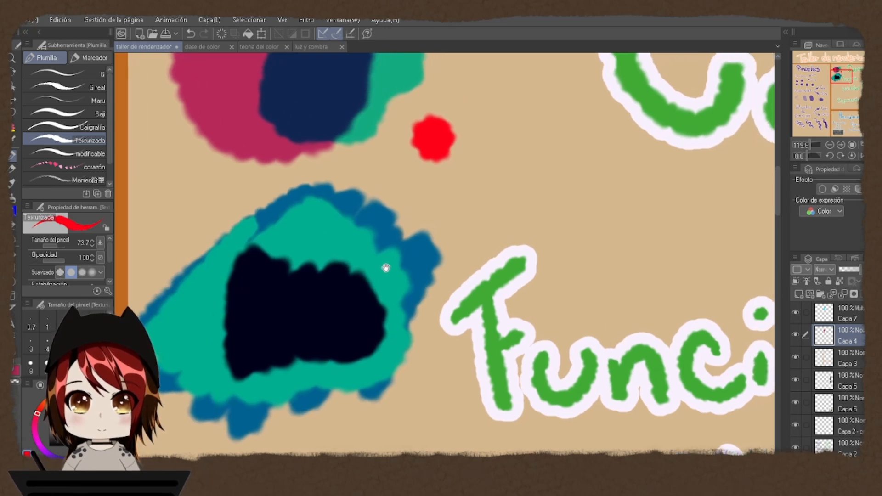
pyautogui.press('i')
pyautogui.click(327, 298)
pyautogui.press('p')
pyautogui.moveTo(461, 137)
pyautogui.mouseDown()
pyautogui.moveTo(451, 149)
pyautogui.moveTo(465, 158)
pyautogui.mouseUp()
pyautogui.moveTo(344, 295); pyautogui.dragTo(395, 324)
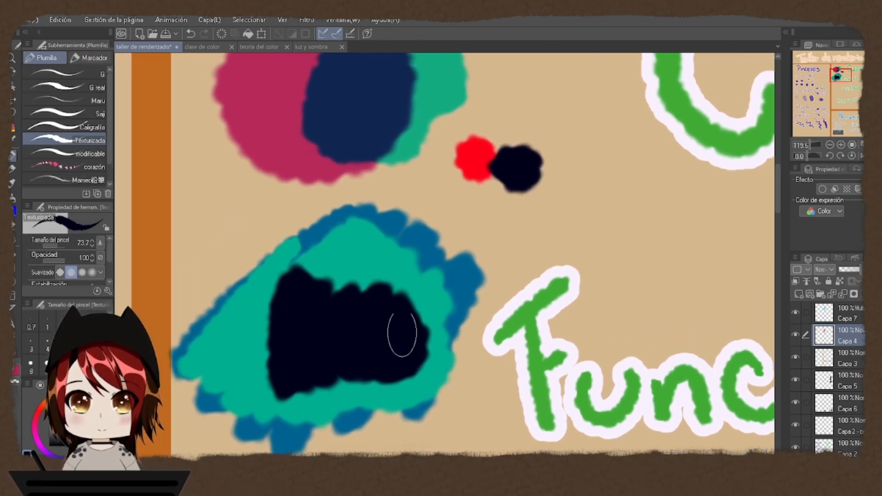
# - Sample the teal around the dark block and paint a third swatch beside the dark one on Capa 4
pyautogui.moveTo(444, 265); pyautogui.dragTo(427, 248)
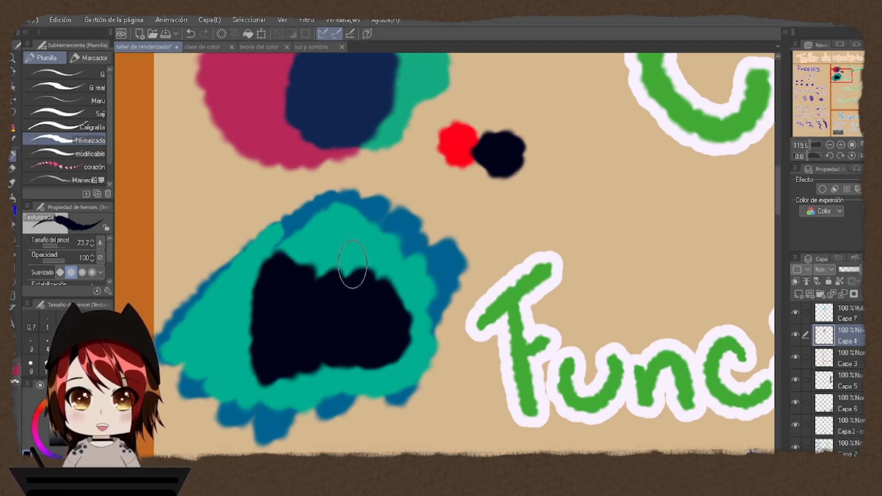
pyautogui.press('i')
pyautogui.click(385, 240)
pyautogui.press('p')
pyautogui.moveTo(577, 173)
pyautogui.mouseDown()
pyautogui.moveTo(544, 177)
pyautogui.moveTo(556, 192)
pyautogui.mouseUp()
pyautogui.moveTo(463, 262); pyautogui.dragTo(442, 262)
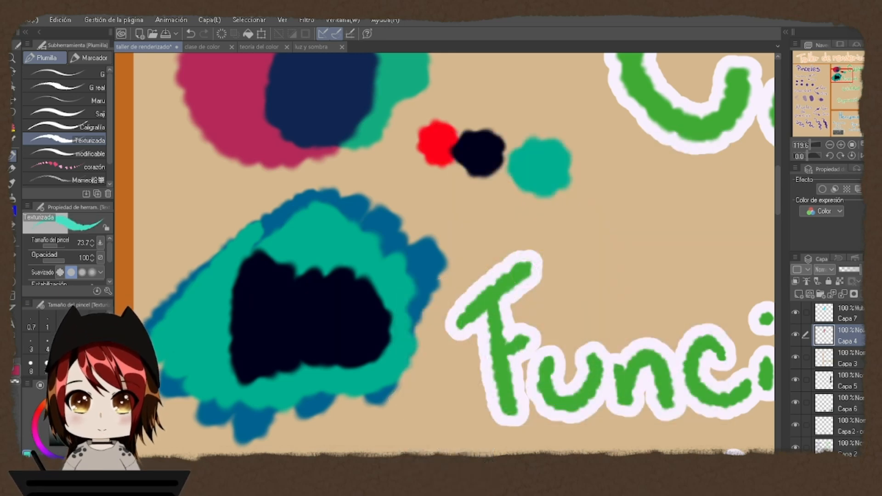
# - Switch to light blue, draw a long vertical stroke beside the pasted blending mode list, and undo it
pyautogui.moveTo(32, 430); pyautogui.dragTo(44, 449)
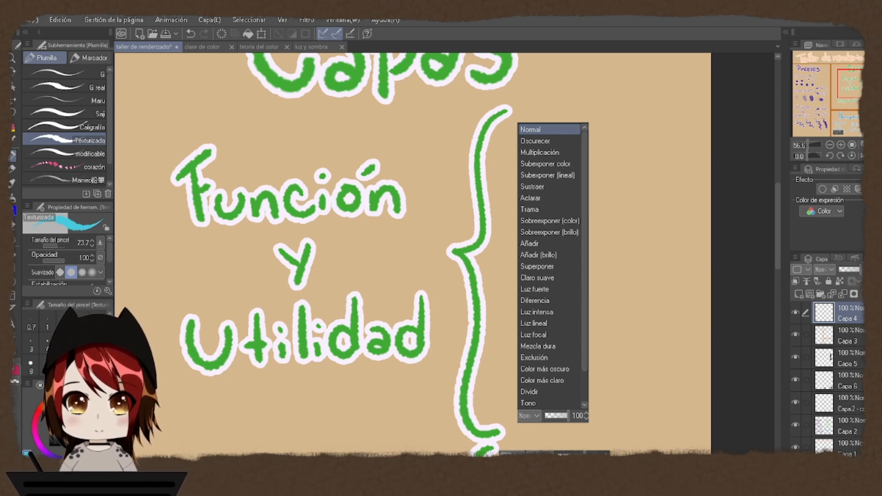
pyautogui.moveTo(607, 119)
pyautogui.mouseDown()
pyautogui.moveTo(631, 138)
pyautogui.moveTo(626, 322)
pyautogui.mouseUp()
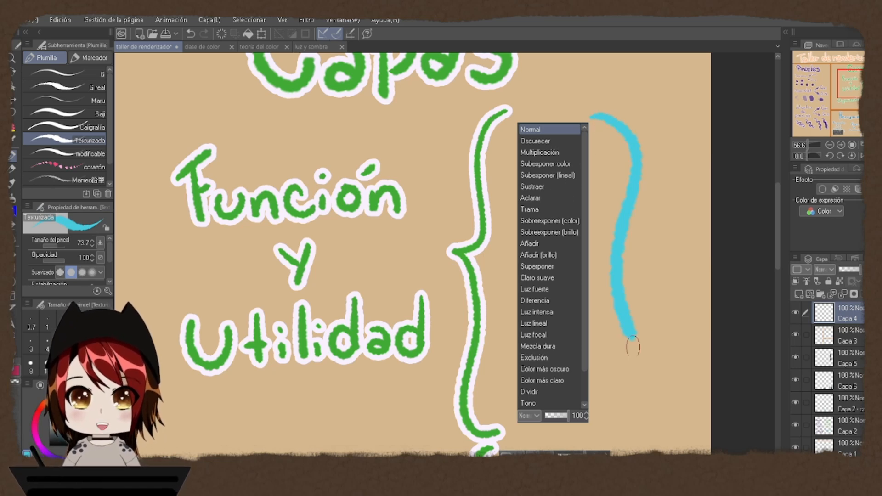
pyautogui.hotkey('ctrl', 'z')
# - Draw a crimson arrow pointing up and another pointing down beside the pasted blending mode list
pyautogui.click(20, 375)
pyautogui.moveTo(541, 256); pyautogui.dragTo(402, 297)
pyautogui.moveTo(492, 222); pyautogui.dragTo(492, 155)
pyautogui.moveTo(512, 253)
pyautogui.mouseDown()
pyautogui.moveTo(506, 230)
pyautogui.moveTo(503, 241)
pyautogui.moveTo(533, 259)
pyautogui.moveTo(491, 259)
pyautogui.moveTo(528, 340)
pyautogui.moveTo(527, 322)
pyautogui.moveTo(538, 341)
pyautogui.mouseUp()
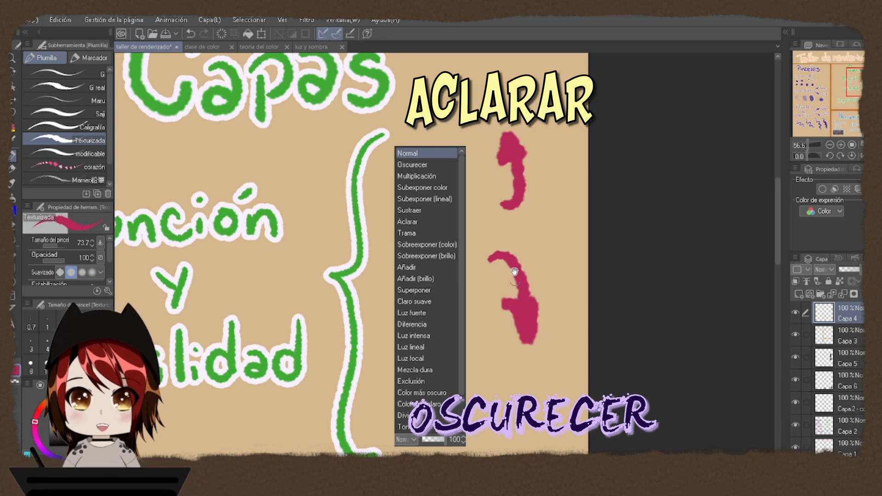
pyautogui.moveTo(515, 272); pyautogui.dragTo(534, 280)
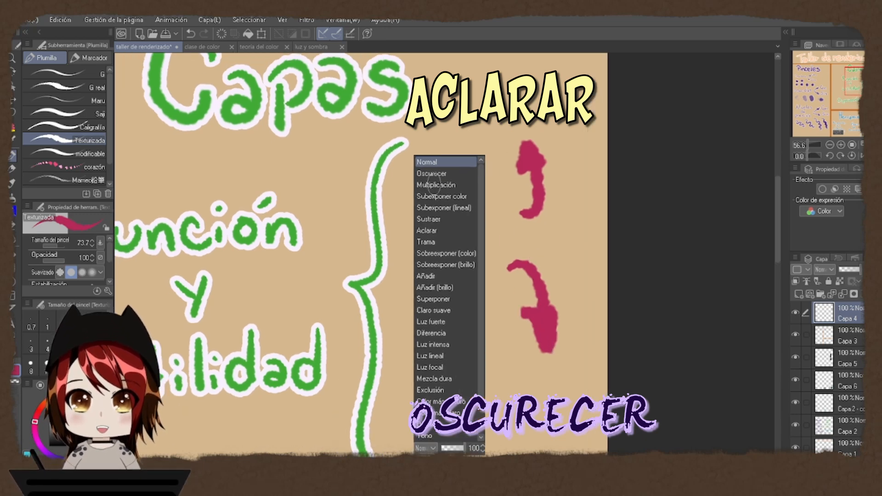
# - Mark the Multiplicación entry in the pasted blending mode list with crimson strokes and undo the marks
pyautogui.moveTo(409, 180)
pyautogui.mouseDown()
pyautogui.moveTo(451, 179)
pyautogui.moveTo(436, 194)
pyautogui.moveTo(465, 197)
pyautogui.mouseUp()
pyautogui.hotkey('ctrl', 'z')
pyautogui.hotkey('ctrl', 'z')
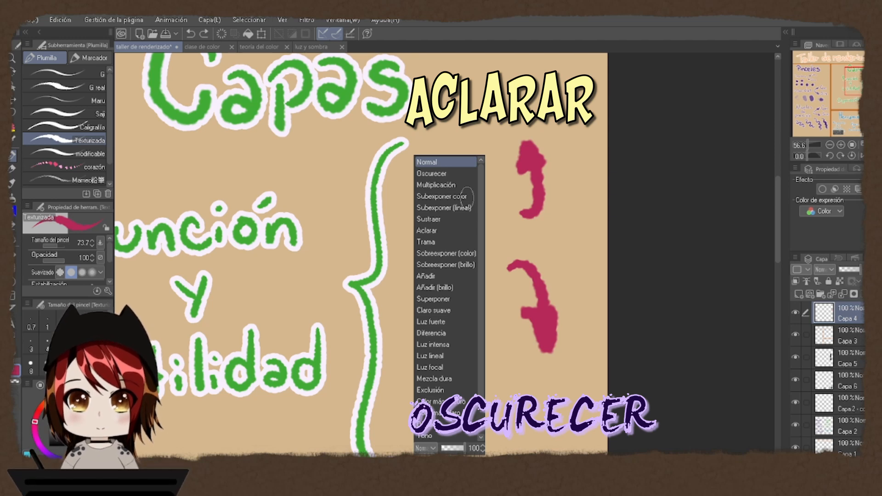
pyautogui.moveTo(459, 185); pyautogui.dragTo(496, 186)
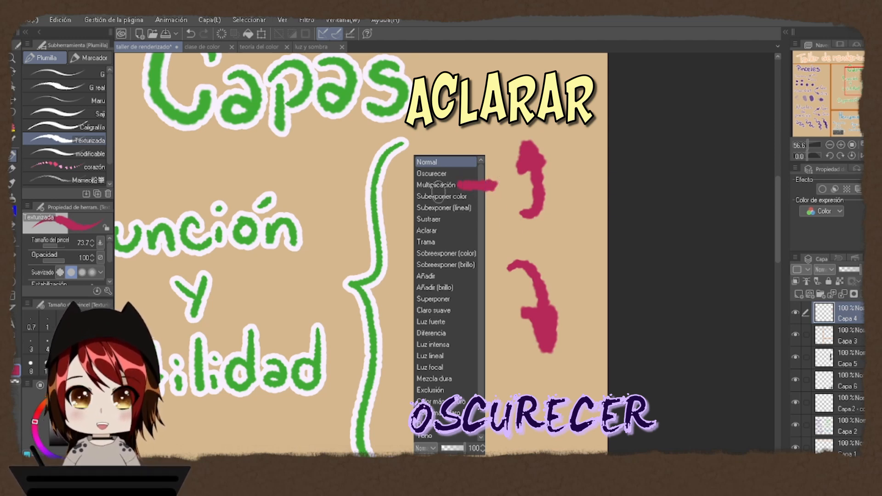
pyautogui.moveTo(422, 189)
pyautogui.mouseDown()
pyautogui.moveTo(460, 194)
pyautogui.moveTo(456, 177)
pyautogui.moveTo(414, 196)
pyautogui.mouseUp()
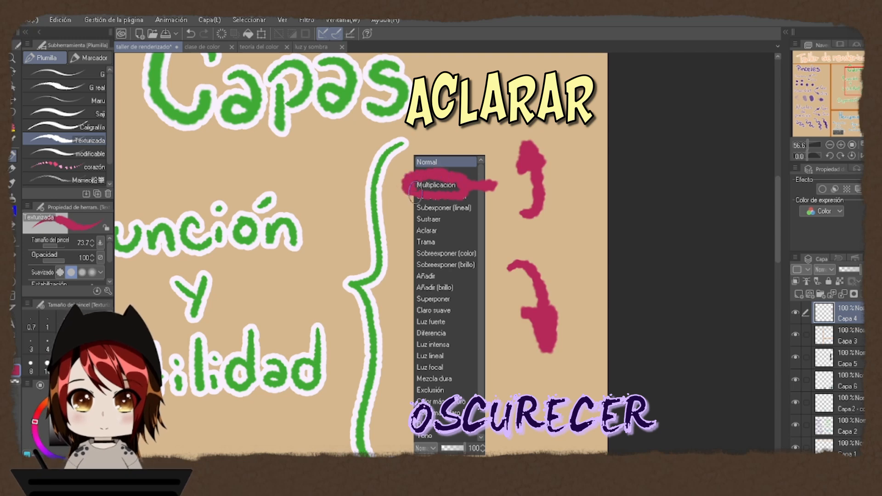
pyautogui.hotkey('ctrl', 'z')
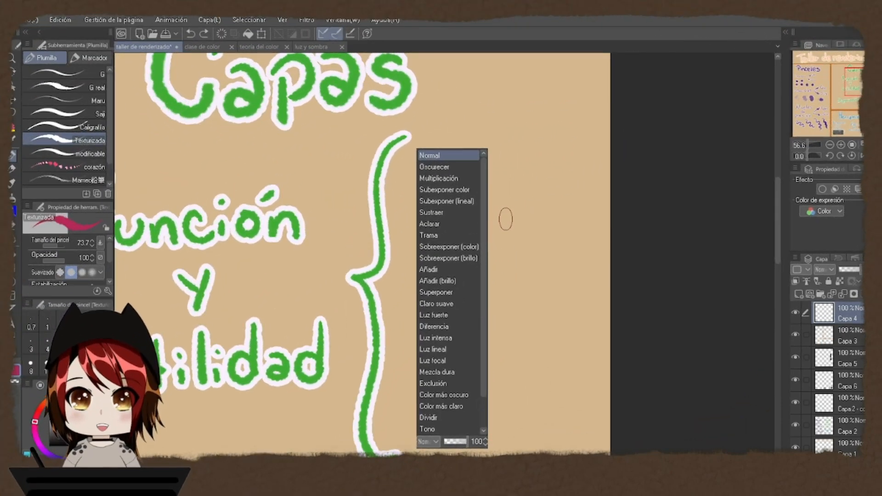
# - Circle the Añadir and Añadir (brillo) entries of the pasted list in crimson twice, undoing each circle
pyautogui.moveTo(420, 266)
pyautogui.mouseDown()
pyautogui.moveTo(418, 288)
pyautogui.moveTo(451, 262)
pyautogui.mouseUp()
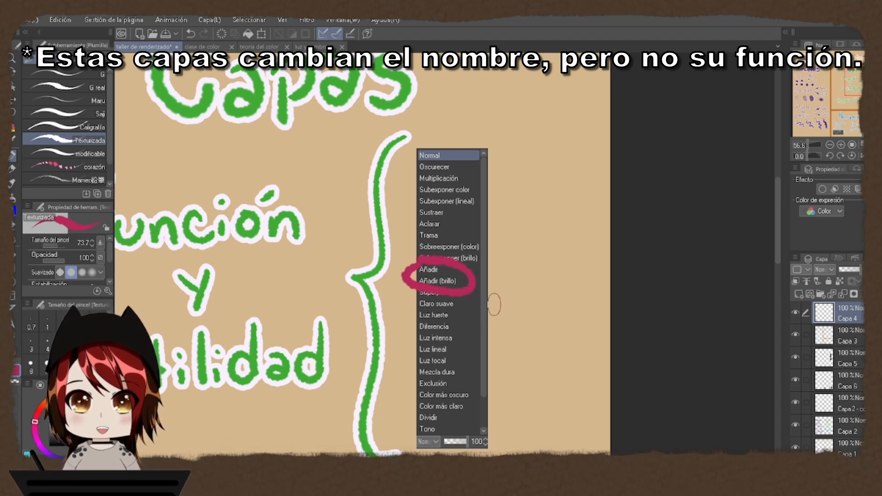
pyautogui.hotkey('ctrl', 'z')
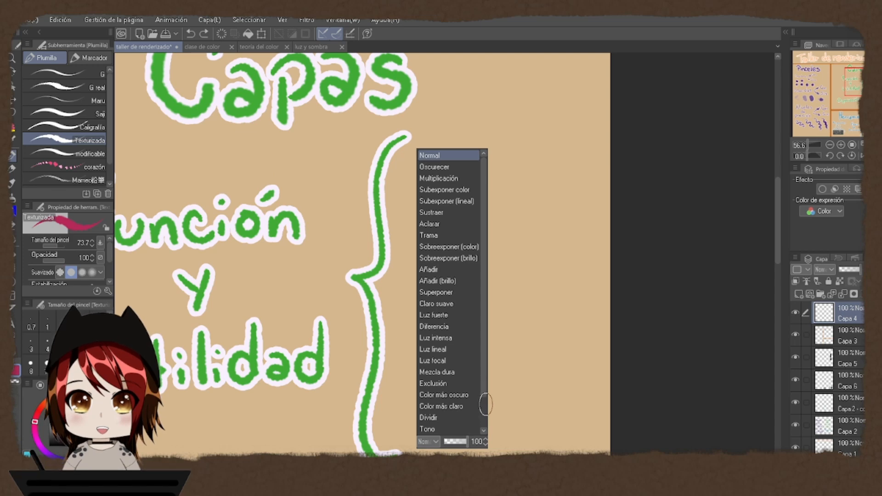
pyautogui.moveTo(413, 258)
pyautogui.mouseDown()
pyautogui.moveTo(427, 294)
pyautogui.moveTo(427, 258)
pyautogui.mouseUp()
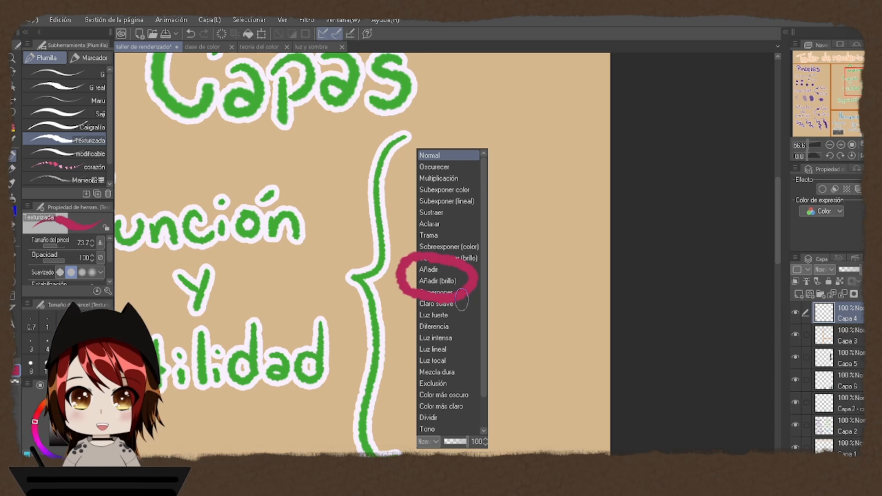
pyautogui.hotkey('ctrl', 'z')
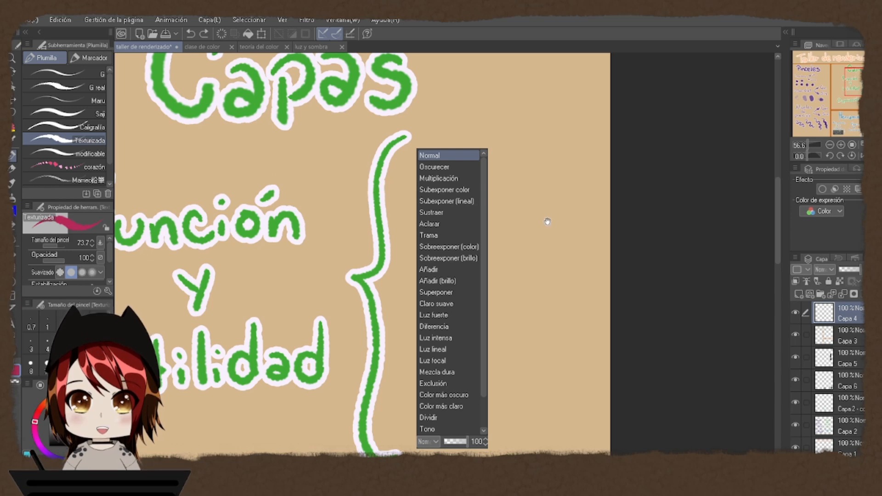
# - Paint a crimson patch beside the Capas heading and add a new layer set to the Añadir (brillo) blending mode
pyautogui.moveTo(548, 221); pyautogui.dragTo(530, 363)
pyautogui.moveTo(498, 197)
pyautogui.mouseDown()
pyautogui.moveTo(479, 243)
pyautogui.moveTo(542, 214)
pyautogui.moveTo(505, 263)
pyautogui.moveTo(525, 263)
pyautogui.mouseUp()
pyautogui.click(800, 299)
pyautogui.click(828, 270)
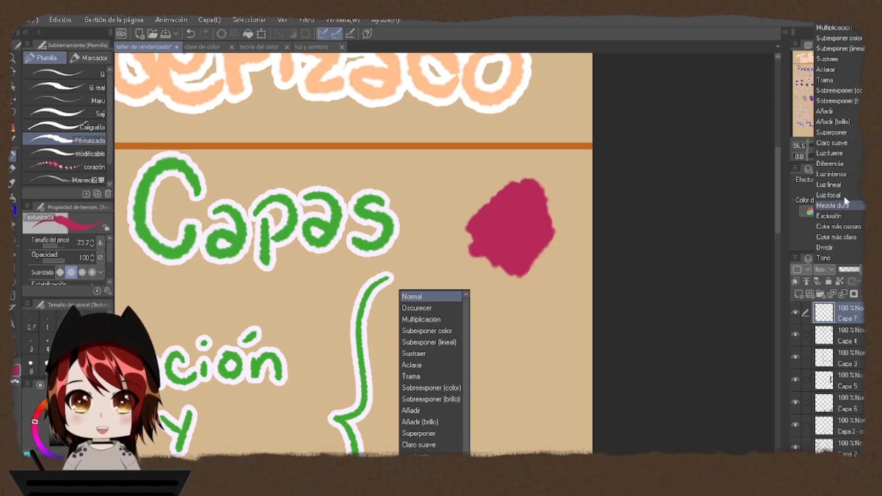
pyautogui.click(833, 121)
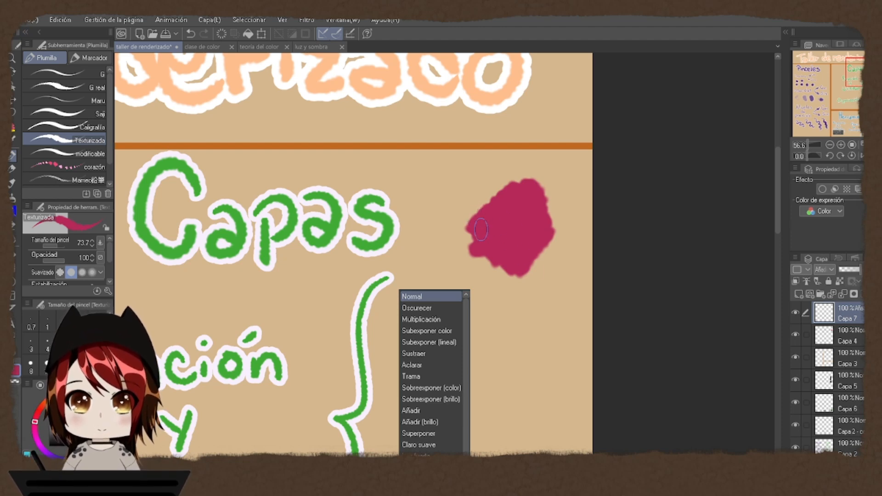
# - On the Añadir (brillo) layer, paint a crimson stroke across the patch, then switch to light blue and paint over it
pyautogui.moveTo(473, 227); pyautogui.dragTo(541, 232)
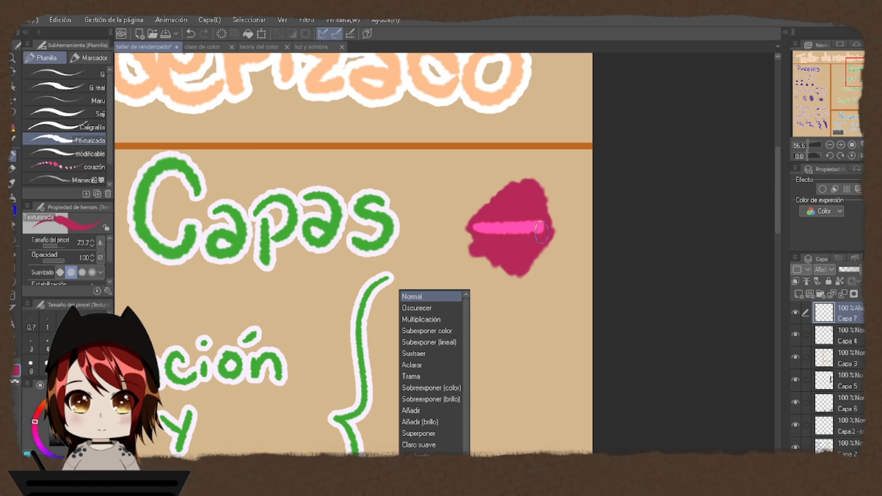
pyautogui.scroll(6, 528, 248)
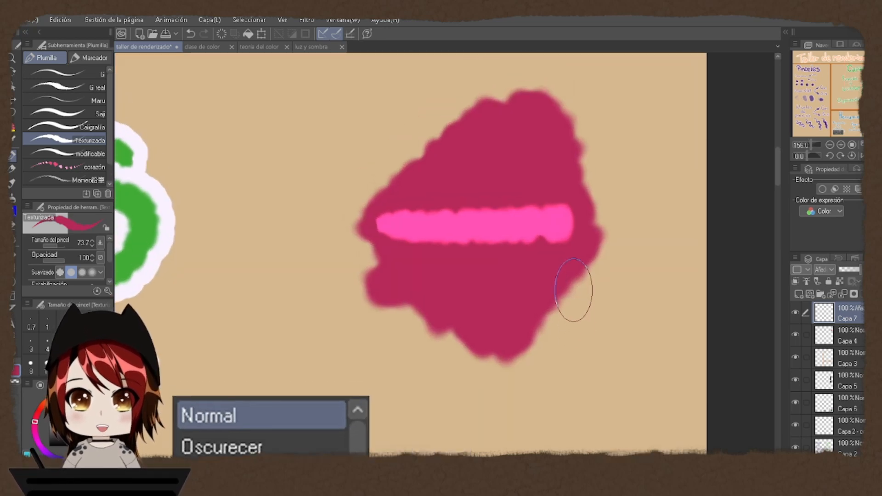
pyautogui.press('x')
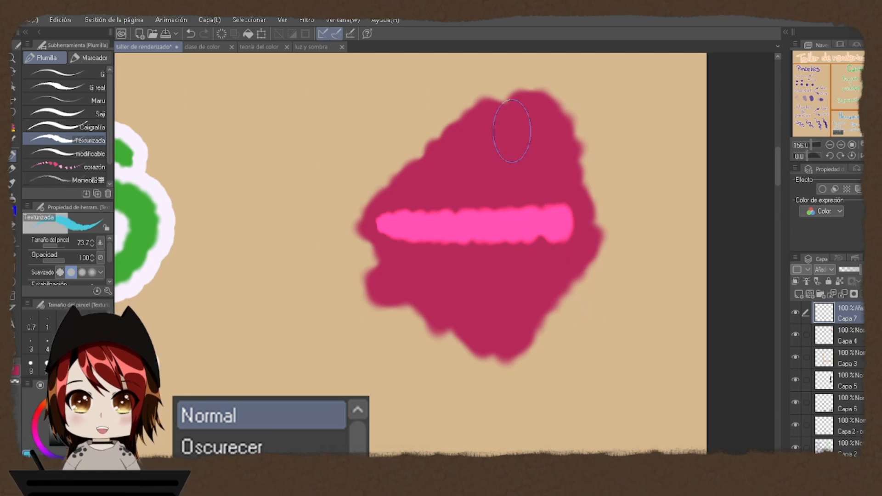
pyautogui.moveTo(518, 128)
pyautogui.mouseDown()
pyautogui.moveTo(475, 261)
pyautogui.moveTo(469, 309)
pyautogui.mouseUp()
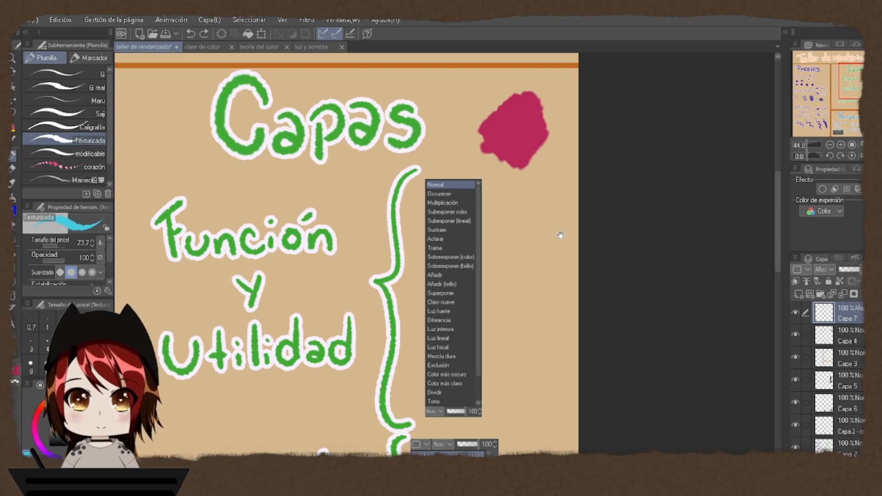
# - Undo the crimson patch beside the Capas heading and the added Añadir (brillo) layer
pyautogui.scroll(3, 562, 225)
pyautogui.click(509, 184)
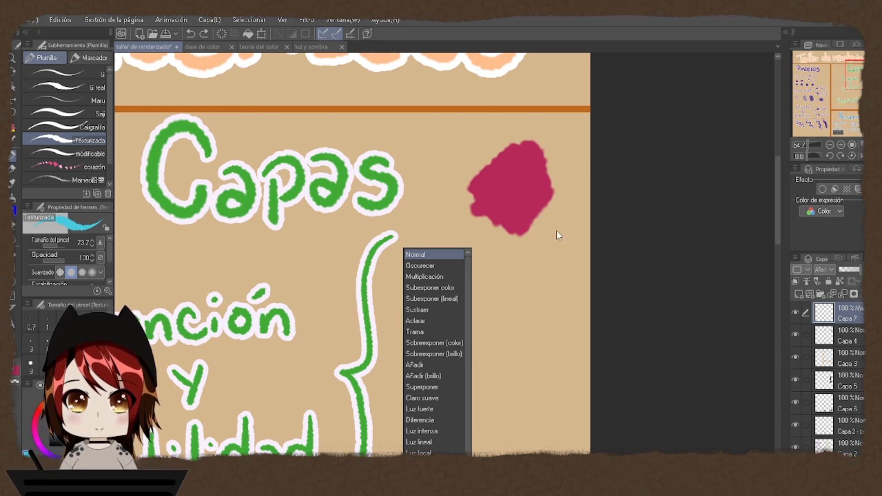
pyautogui.hotkey('ctrl', 'z')
pyautogui.hotkey('ctrl', 'z')
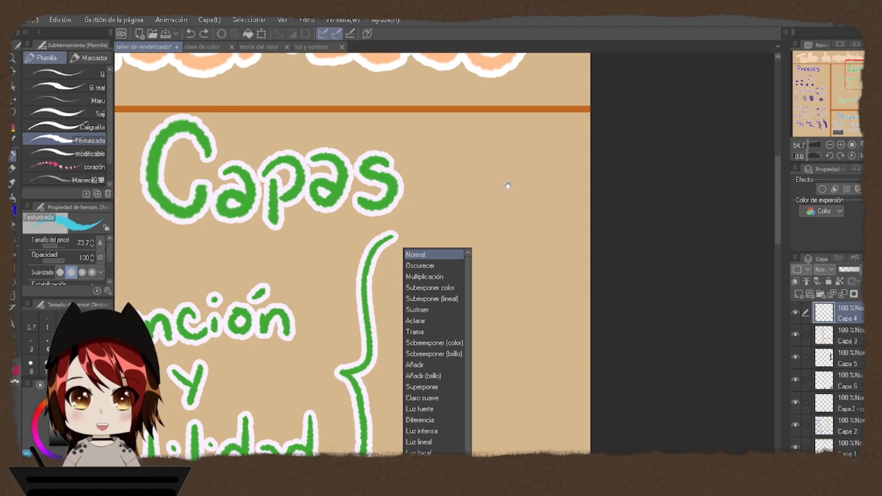
# - Switch the brush color to orange and paint a filled circle beside the Capas heading on Capa 4
pyautogui.scroll(4, 508, 185)
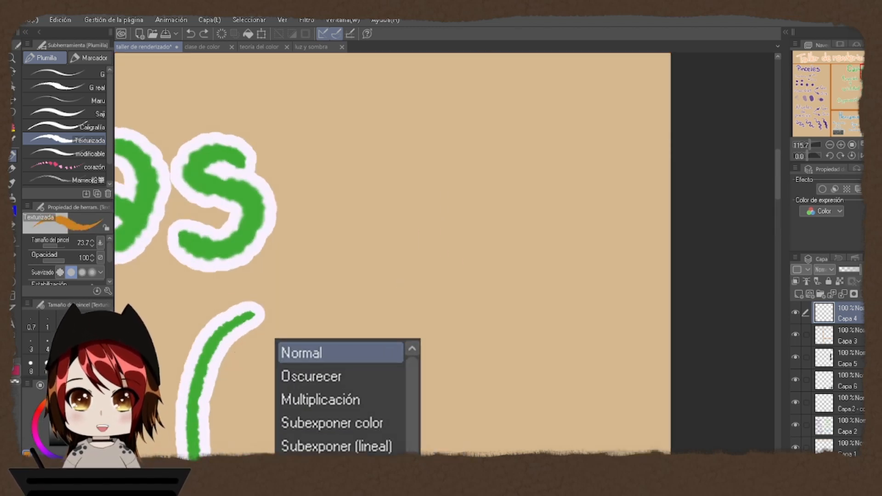
pyautogui.moveTo(490, 132)
pyautogui.mouseDown()
pyautogui.moveTo(527, 130)
pyautogui.moveTo(482, 136)
pyautogui.moveTo(495, 179)
pyautogui.mouseUp()
pyautogui.moveTo(510, 209); pyautogui.dragTo(427, 294)
pyautogui.moveTo(428, 294); pyautogui.dragTo(436, 265)
pyautogui.click(436, 265)
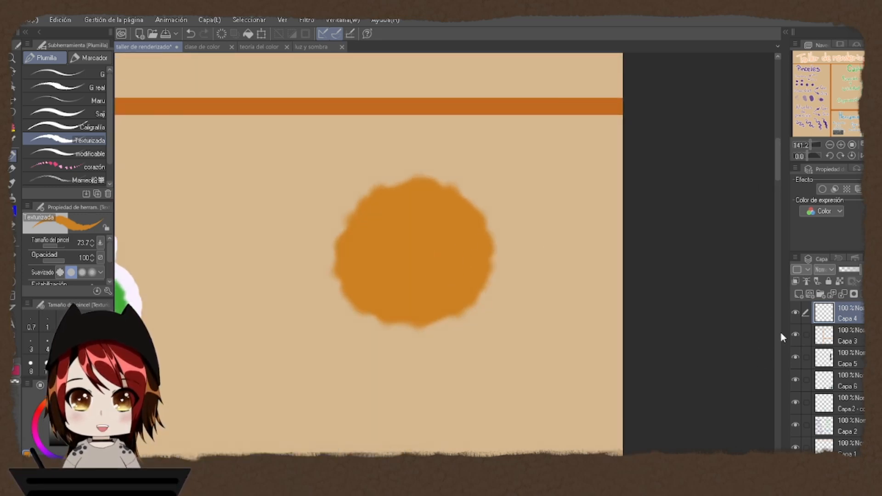
# - Add a new layer set to the Multiplicación blending mode and another above it set to Añadir (brillo)
pyautogui.click(800, 294)
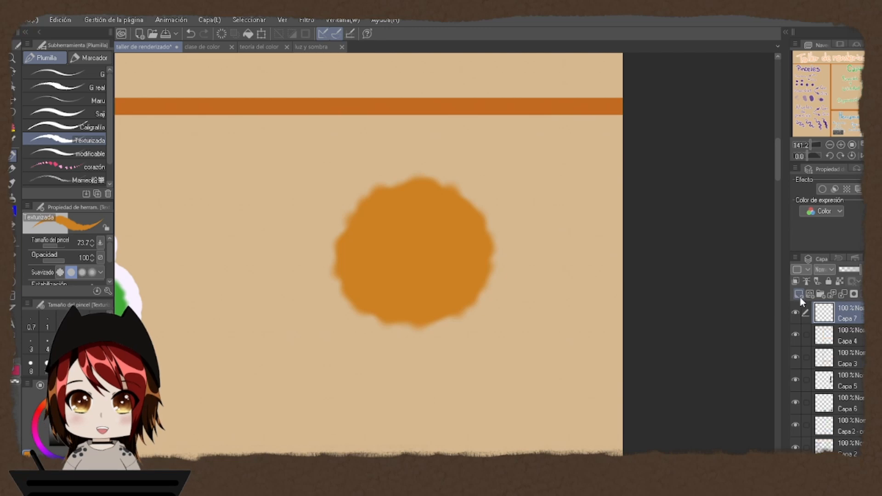
pyautogui.click(825, 270)
pyautogui.click(836, 30)
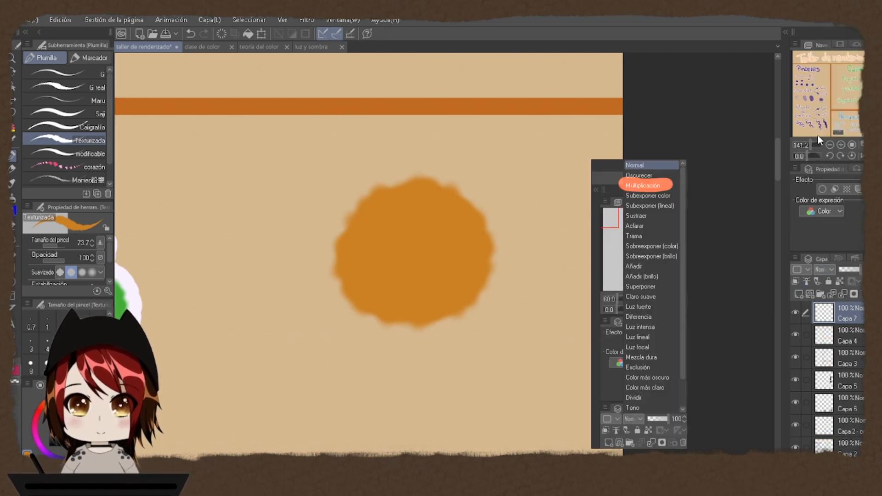
pyautogui.click(798, 297)
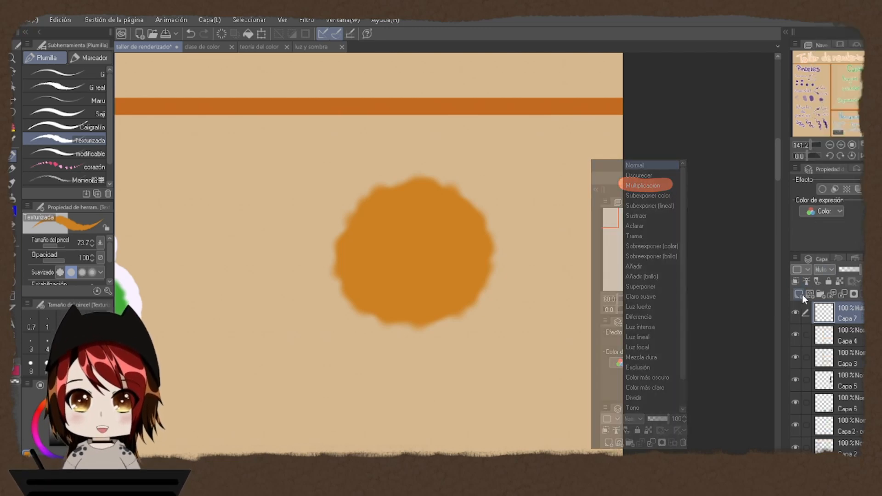
pyautogui.click(825, 269)
pyautogui.click(845, 121)
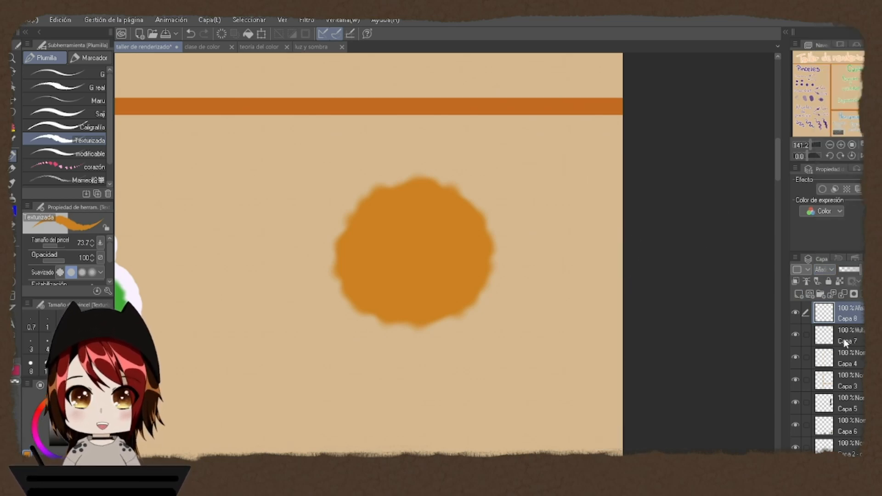
# - Examine the enlarged layer toolbar picture under the Herramientas Para Capas heading
pyautogui.moveTo(531, 356); pyautogui.dragTo(563, 304)
pyautogui.scroll(-3, 567, 302)
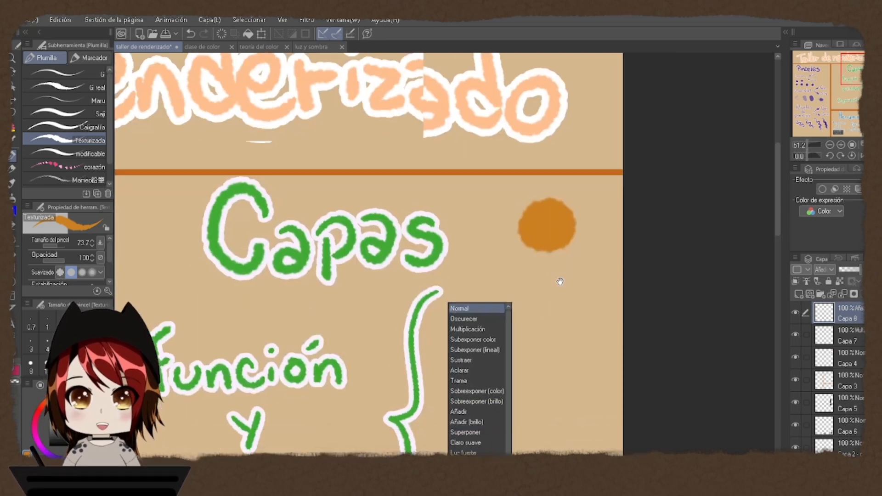
pyautogui.moveTo(528, 422); pyautogui.dragTo(617, 239)
pyautogui.moveTo(487, 428); pyautogui.dragTo(652, 213)
pyautogui.moveTo(605, 436); pyautogui.dragTo(587, 258)
pyautogui.moveTo(543, 402); pyautogui.dragTo(585, 248)
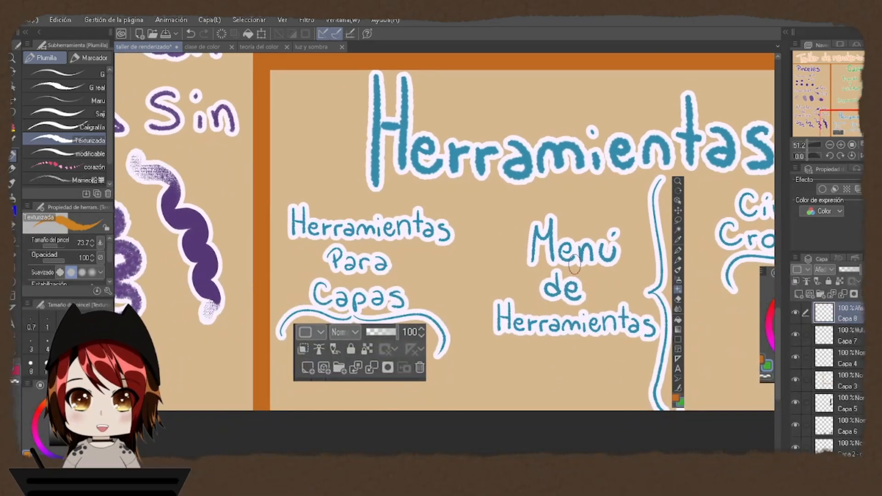
pyautogui.scroll(5, 355, 373)
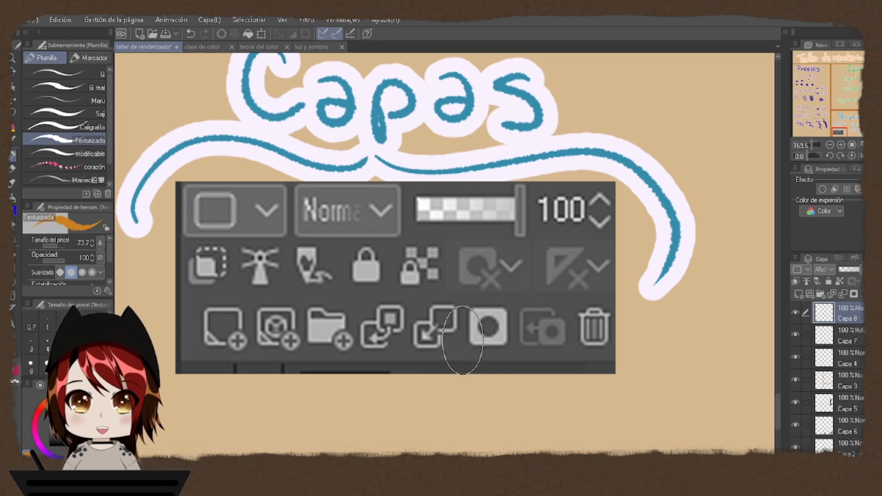
pyautogui.moveTo(387, 311); pyautogui.dragTo(409, 321)
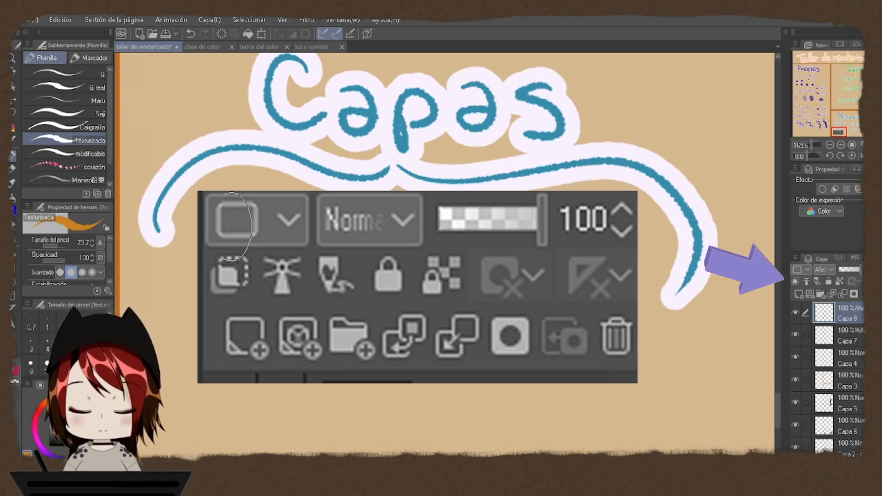
# - Circle the clipping icon in crimson on the layer toolbar picture and undo the mark
pyautogui.click(15, 371)
pyautogui.moveTo(232, 221)
pyautogui.mouseDown()
pyautogui.moveTo(212, 236)
pyautogui.moveTo(193, 274)
pyautogui.moveTo(217, 306)
pyautogui.moveTo(261, 303)
pyautogui.moveTo(270, 245)
pyautogui.moveTo(234, 228)
pyautogui.mouseUp()
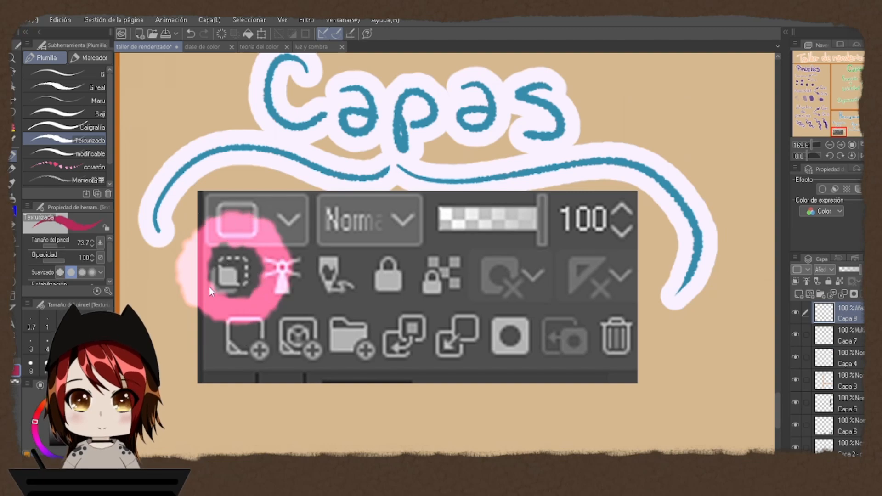
pyautogui.hotkey('ctrl', 'z')
# - Clip both the Multiplicación layer and the Añadir (brillo) layer to the orange circle's layer below
pyautogui.scroll(-6, 337, 280)
pyautogui.moveTo(482, 180)
pyautogui.mouseDown()
pyautogui.moveTo(320, 354)
pyautogui.moveTo(242, 474)
pyautogui.mouseUp()
pyautogui.moveTo(422, 240); pyautogui.dragTo(371, 460)
pyautogui.moveTo(407, 215); pyautogui.dragTo(368, 395)
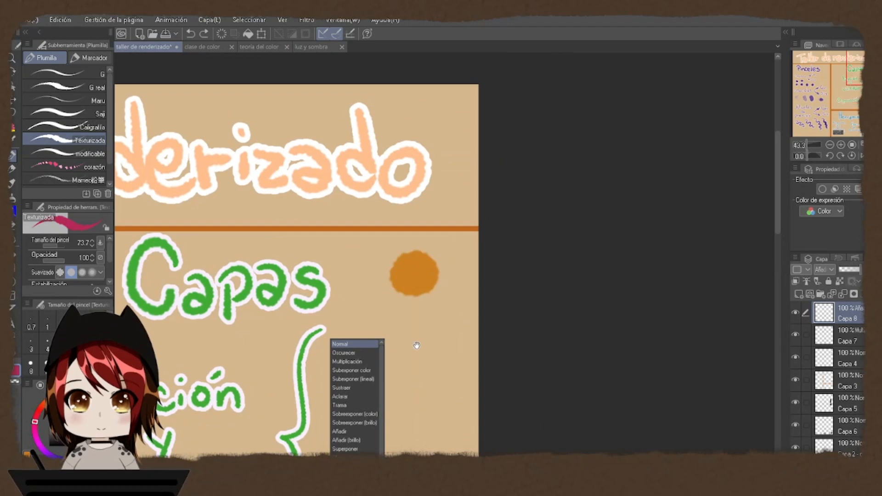
pyautogui.moveTo(415, 347); pyautogui.dragTo(429, 342)
pyautogui.click(850, 341)
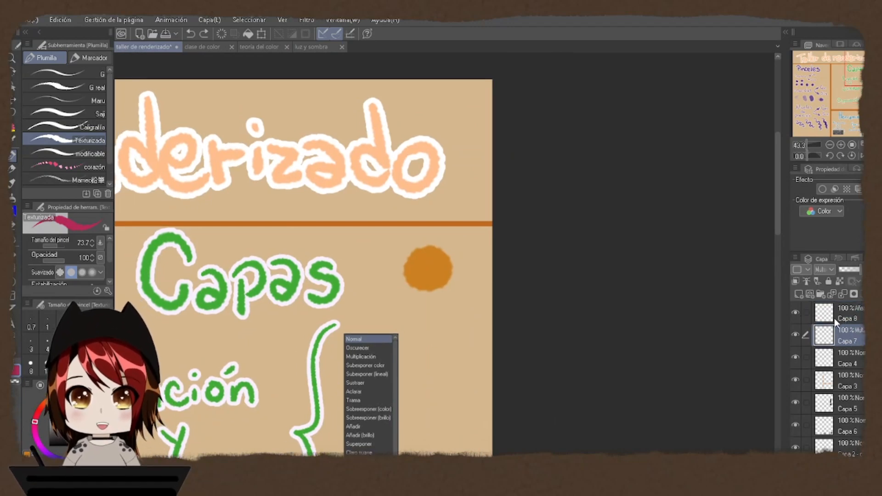
pyautogui.click(796, 282)
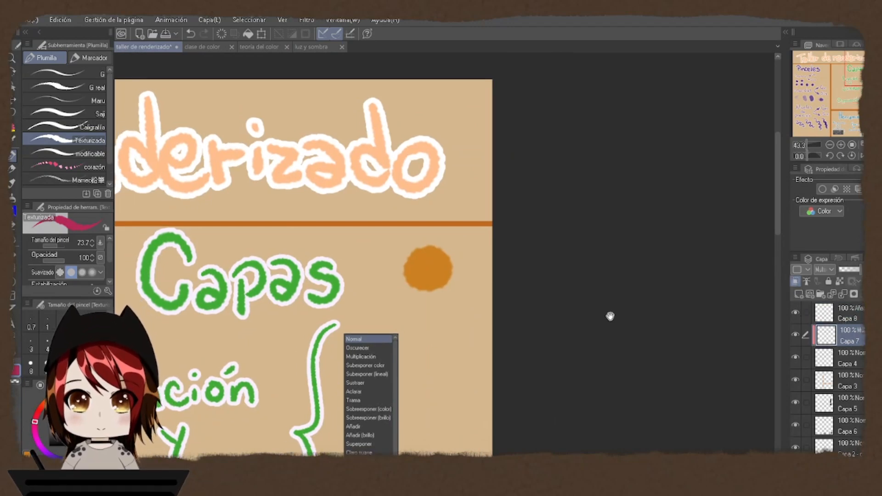
pyautogui.moveTo(465, 282); pyautogui.dragTo(519, 320)
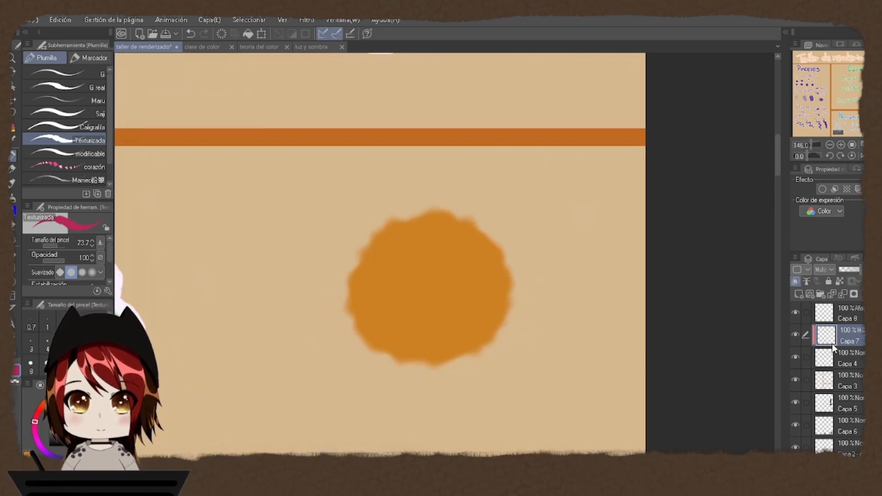
pyautogui.click(825, 314)
pyautogui.click(796, 282)
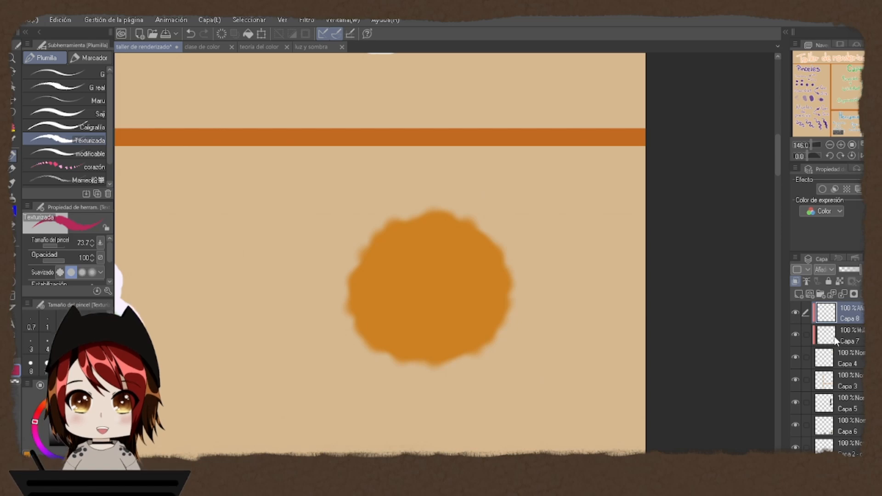
# - Paint crimson over the whole orange circle on the clipped Multiplicación layer
pyautogui.click(851, 337)
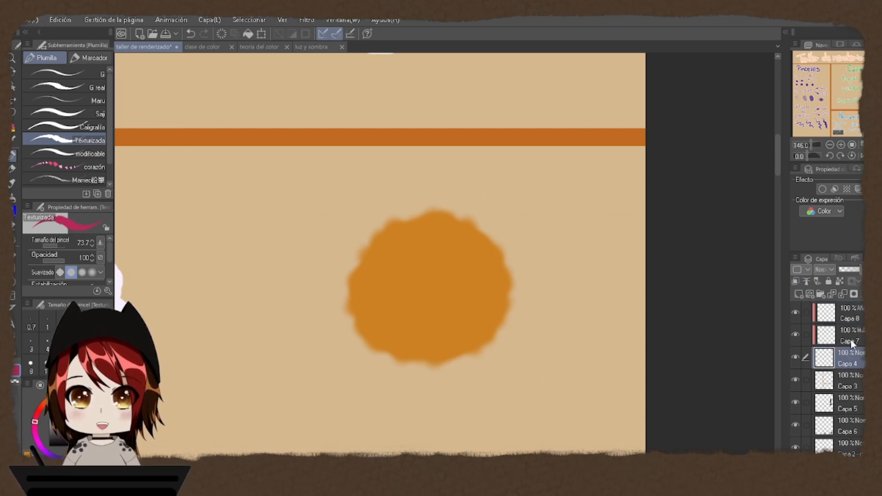
pyautogui.moveTo(382, 198)
pyautogui.mouseDown()
pyautogui.moveTo(351, 248)
pyautogui.moveTo(642, 165)
pyautogui.moveTo(655, 205)
pyautogui.moveTo(460, 349)
pyautogui.moveTo(478, 361)
pyautogui.mouseUp()
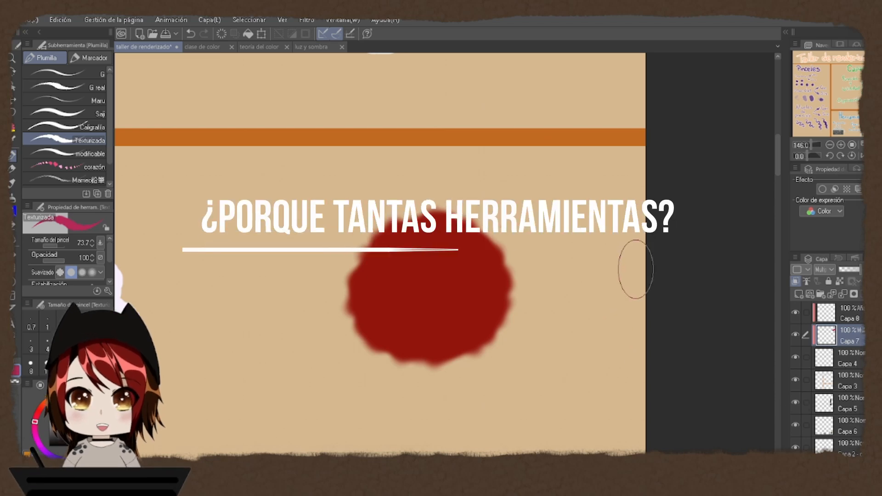
pyautogui.moveTo(596, 259); pyautogui.dragTo(529, 342)
pyautogui.moveTo(529, 342); pyautogui.dragTo(509, 103)
pyautogui.moveTo(489, 326); pyautogui.dragTo(521, 343)
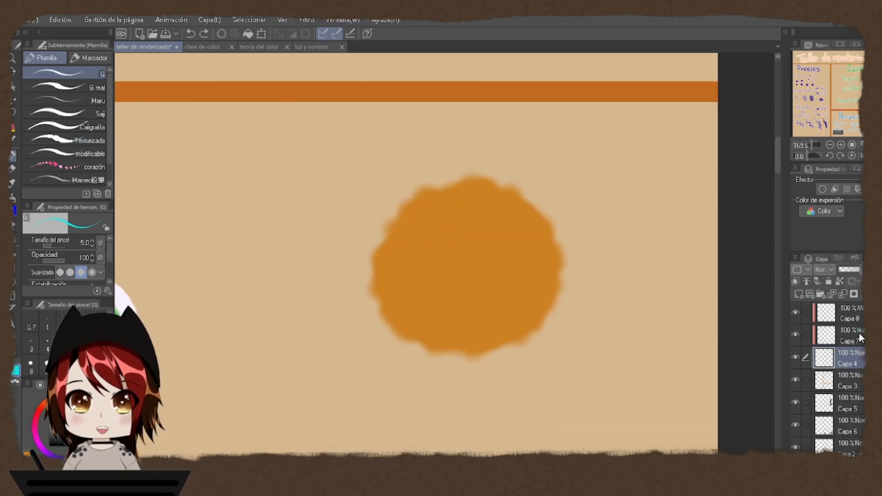
# - Make the clipped Multiplicación layer active and switch the brush color to a muted blue
pyautogui.click(862, 339)
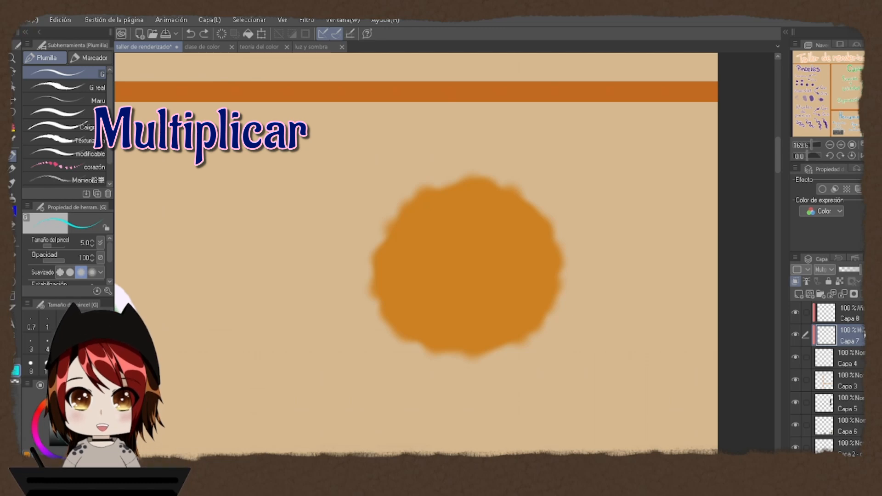
pyautogui.click(857, 321)
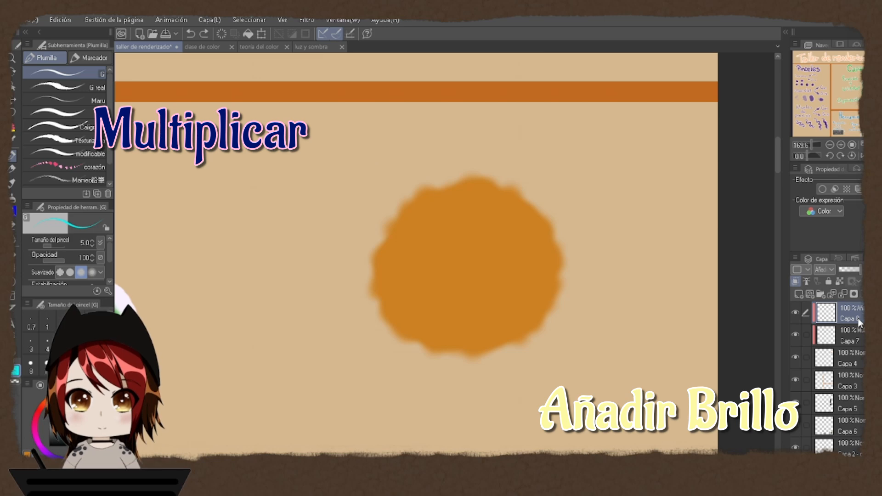
pyautogui.click(849, 340)
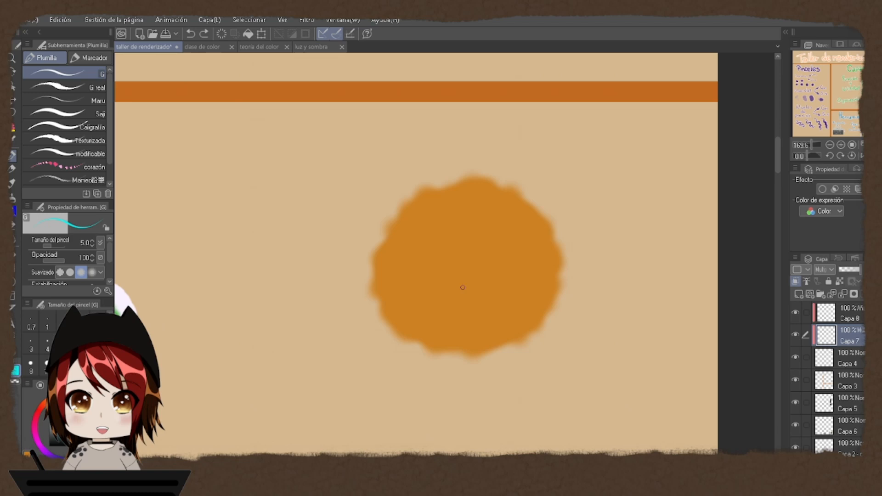
pyautogui.click(88, 454)
pyautogui.click(68, 432)
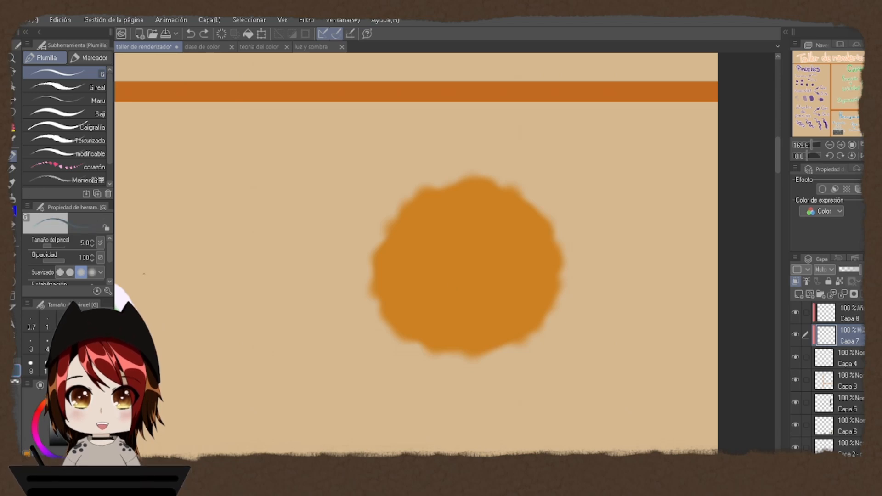
pyautogui.click(69, 419)
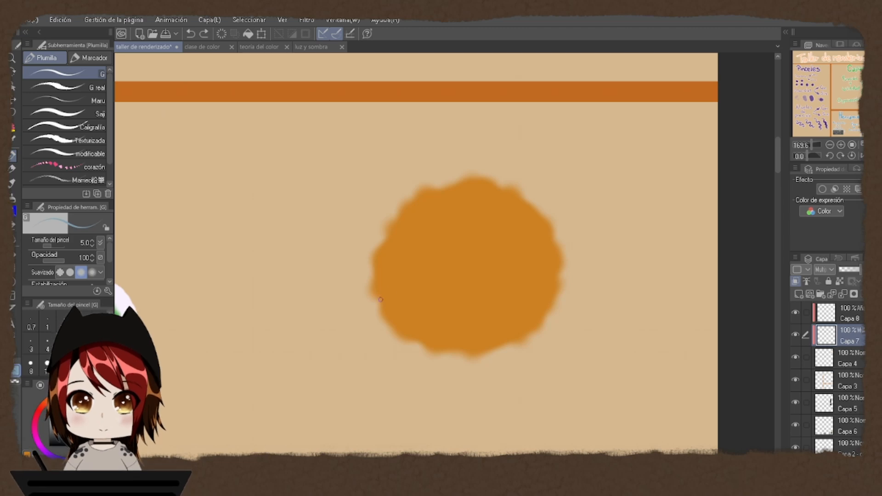
# - Shade the lower half of the orange circle using the Pintar y aplicar brush at size 73.7
pyautogui.press('b')
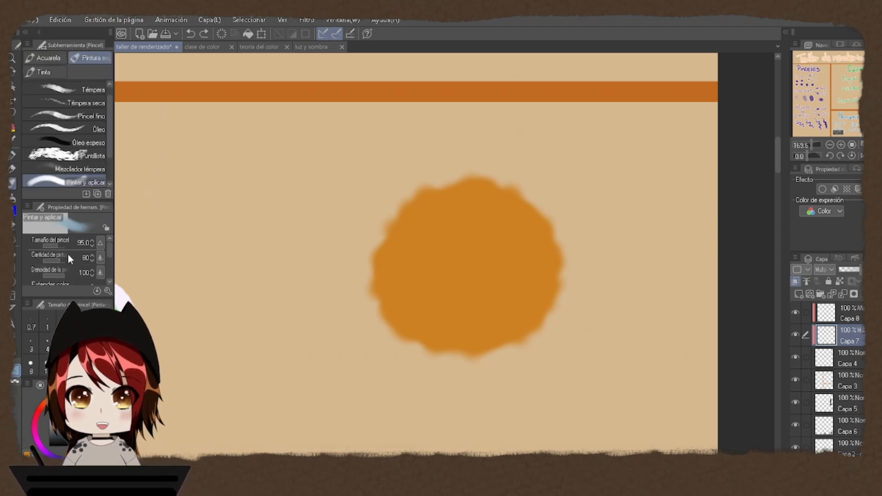
pyautogui.click(56, 246)
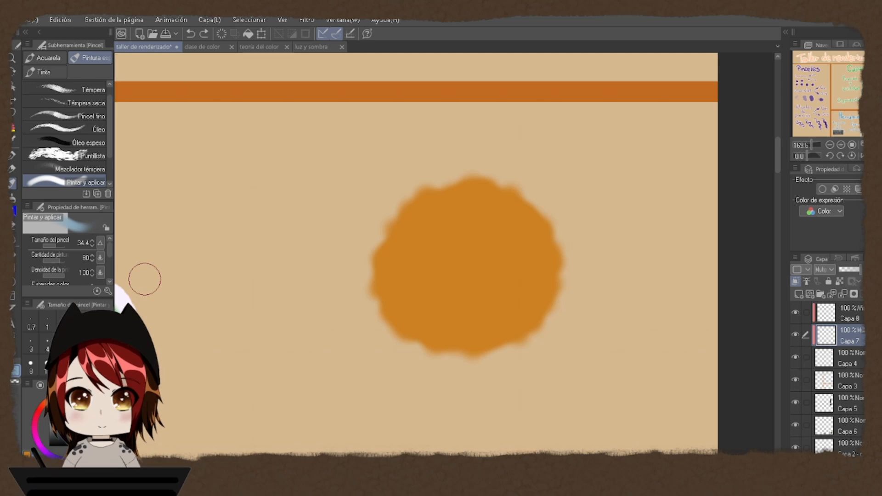
pyautogui.click(57, 246)
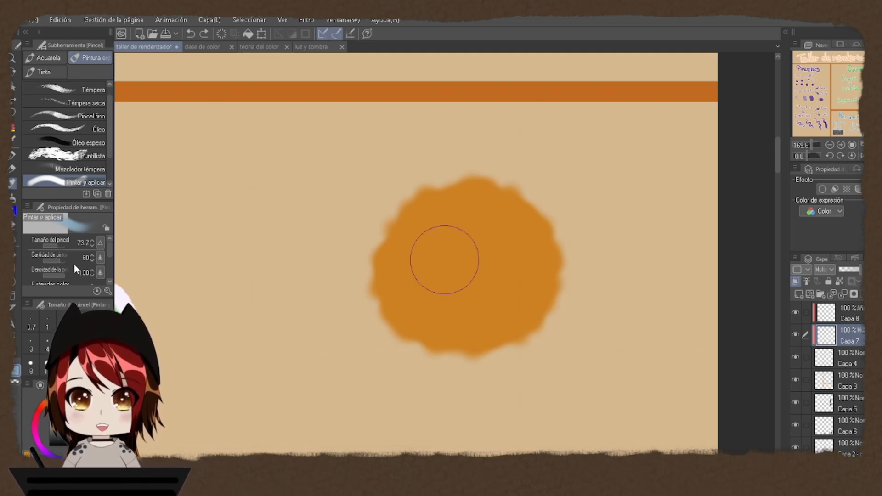
pyautogui.moveTo(437, 321)
pyautogui.mouseDown()
pyautogui.moveTo(415, 271)
pyautogui.moveTo(510, 303)
pyautogui.moveTo(413, 276)
pyautogui.moveTo(473, 303)
pyautogui.moveTo(420, 292)
pyautogui.moveTo(472, 314)
pyautogui.moveTo(423, 276)
pyautogui.moveTo(524, 290)
pyautogui.moveTo(420, 272)
pyautogui.moveTo(505, 270)
pyautogui.moveTo(490, 291)
pyautogui.moveTo(512, 275)
pyautogui.moveTo(413, 271)
pyautogui.moveTo(535, 288)
pyautogui.moveTo(418, 262)
pyautogui.moveTo(506, 287)
pyautogui.moveTo(482, 258)
pyautogui.moveTo(543, 287)
pyautogui.moveTo(500, 314)
pyautogui.mouseUp()
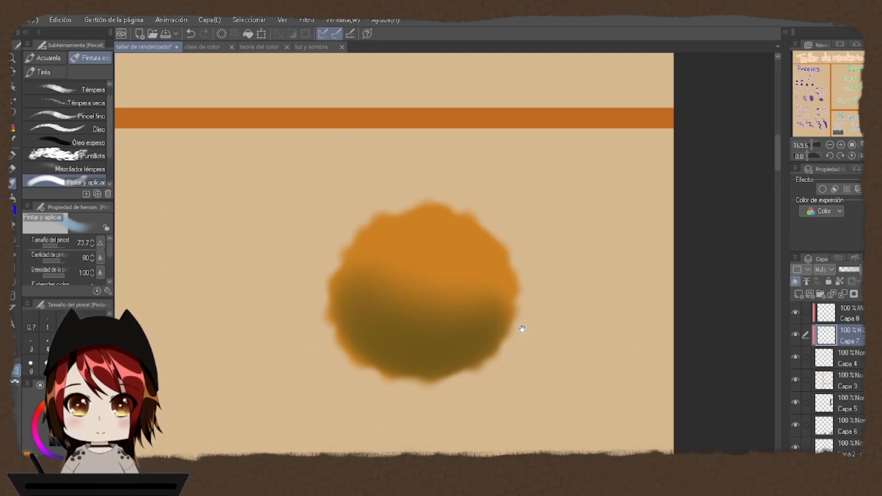
# - On the Añadir (brillo) layer, paint an orange highlight along the circle's upper edge with the brush at size 44.3
pyautogui.click(55, 247)
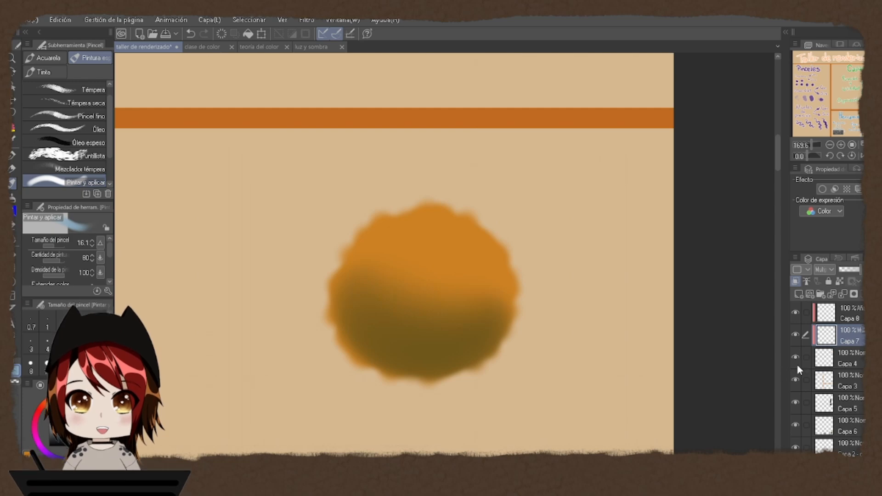
pyautogui.click(856, 314)
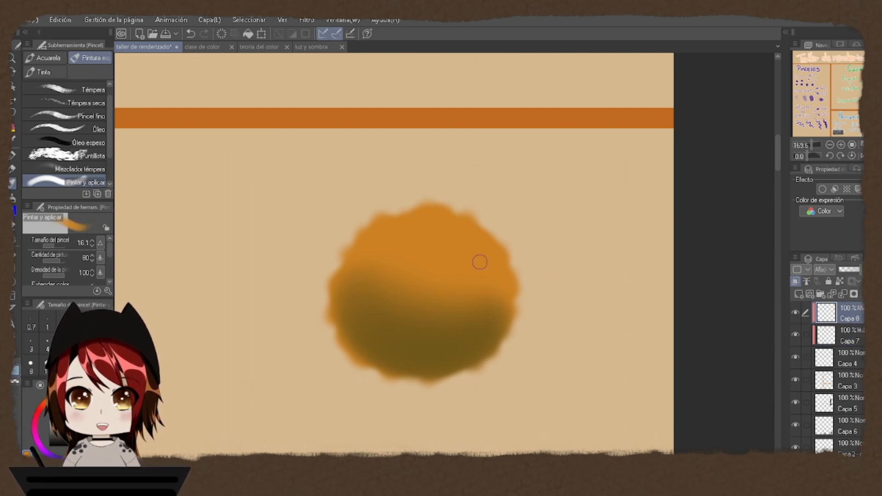
pyautogui.click(59, 245)
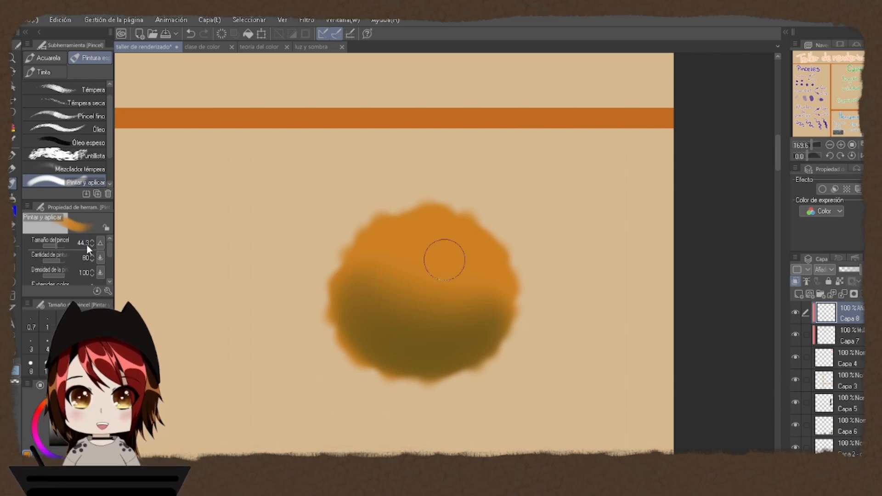
pyautogui.moveTo(449, 240)
pyautogui.mouseDown()
pyautogui.moveTo(476, 244)
pyautogui.moveTo(441, 211)
pyautogui.moveTo(542, 309)
pyautogui.moveTo(530, 319)
pyautogui.mouseUp()
pyautogui.moveTo(427, 217); pyautogui.dragTo(366, 232)
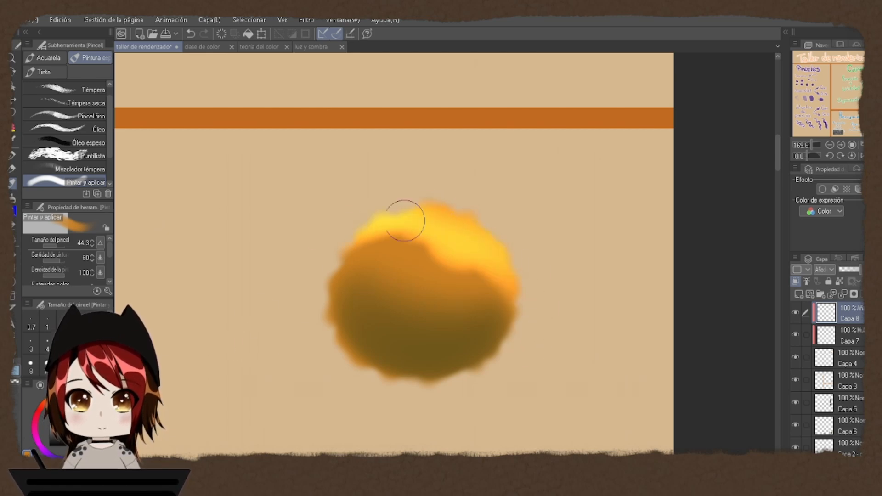
pyautogui.moveTo(423, 222); pyautogui.dragTo(574, 286)
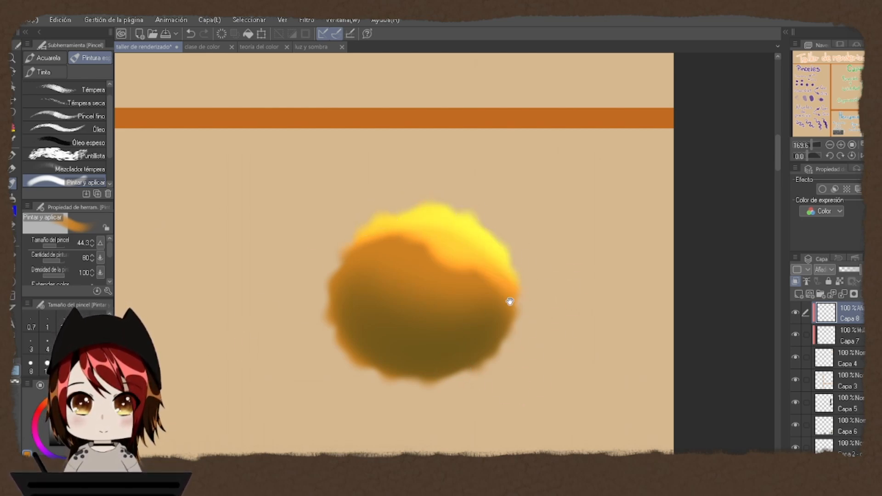
# - Soften the lower edge of the highlight into the circle's orange midtone with more blending strokes
pyautogui.scroll(3, 508, 298)
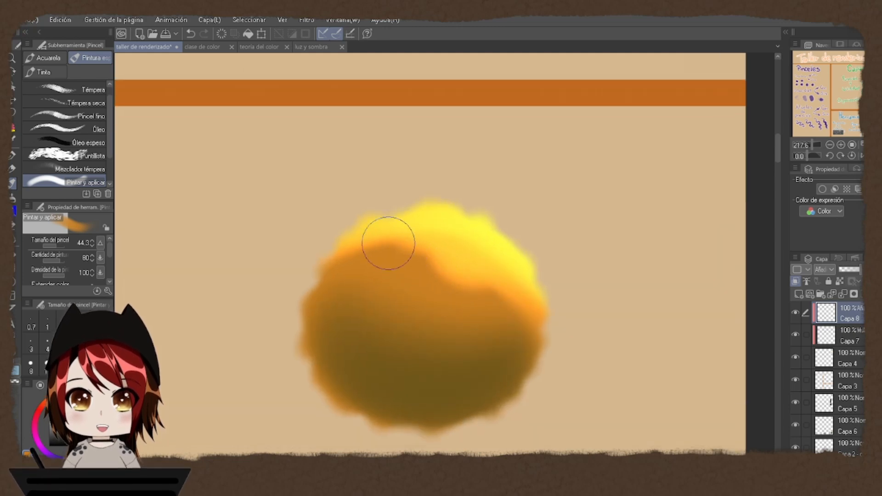
pyautogui.moveTo(391, 246); pyautogui.dragTo(526, 315)
pyautogui.moveTo(412, 249); pyautogui.dragTo(497, 295)
pyautogui.moveTo(363, 254)
pyautogui.mouseDown()
pyautogui.moveTo(390, 273)
pyautogui.moveTo(464, 273)
pyautogui.mouseUp()
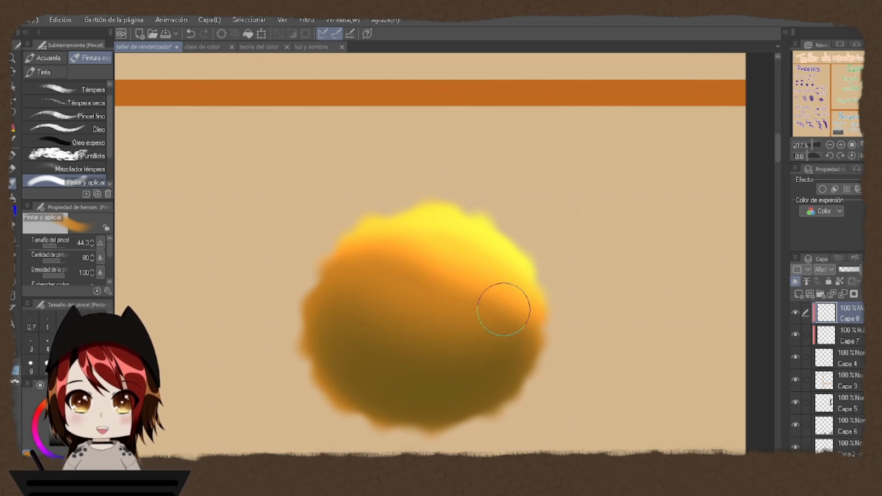
# - On the Multiplicación layer, deepen the muted blue shadow across the circle's lower half and right edge
pyautogui.click(848, 339)
pyautogui.moveTo(334, 309)
pyautogui.mouseDown()
pyautogui.moveTo(442, 402)
pyautogui.moveTo(494, 375)
pyautogui.moveTo(339, 319)
pyautogui.moveTo(359, 335)
pyautogui.moveTo(501, 348)
pyautogui.mouseUp()
pyautogui.moveTo(354, 292); pyautogui.dragTo(454, 327)
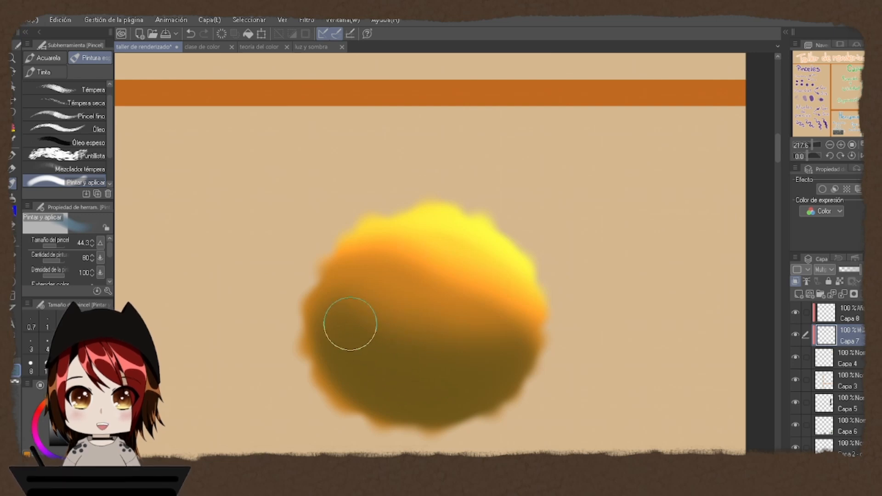
pyautogui.moveTo(350, 324); pyautogui.dragTo(496, 373)
pyautogui.moveTo(539, 320)
pyautogui.mouseDown()
pyautogui.moveTo(490, 329)
pyautogui.moveTo(504, 339)
pyautogui.mouseUp()
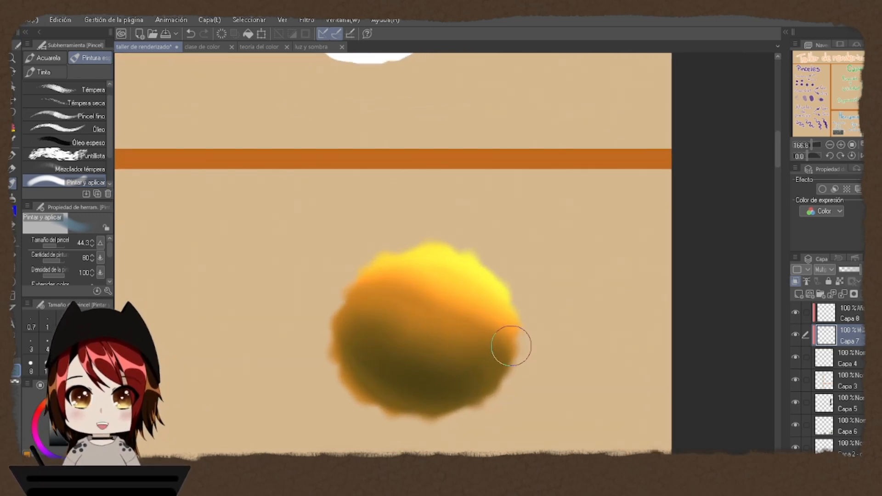
# - On the Añadir (brillo) layer, paint a curved orange highlight band down the circle's middle at brush size 26.7, and activate the transparent colour
pyautogui.click(859, 317)
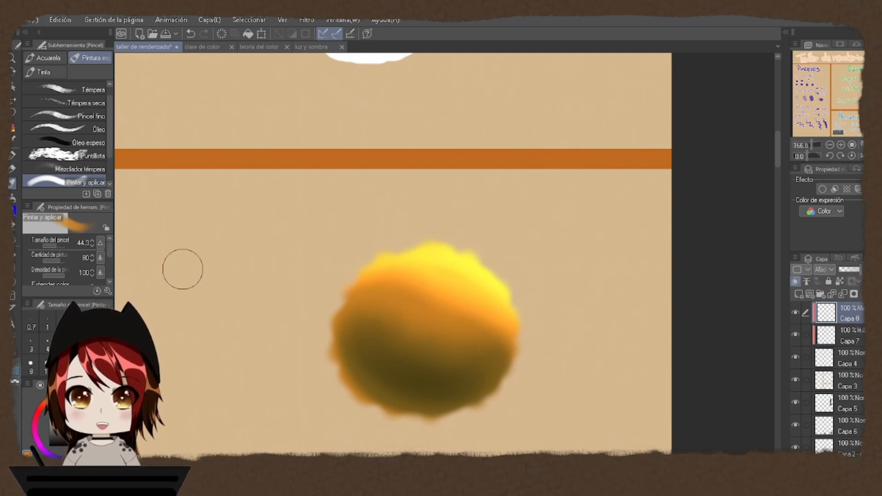
pyautogui.moveTo(55, 248); pyautogui.dragTo(53, 246)
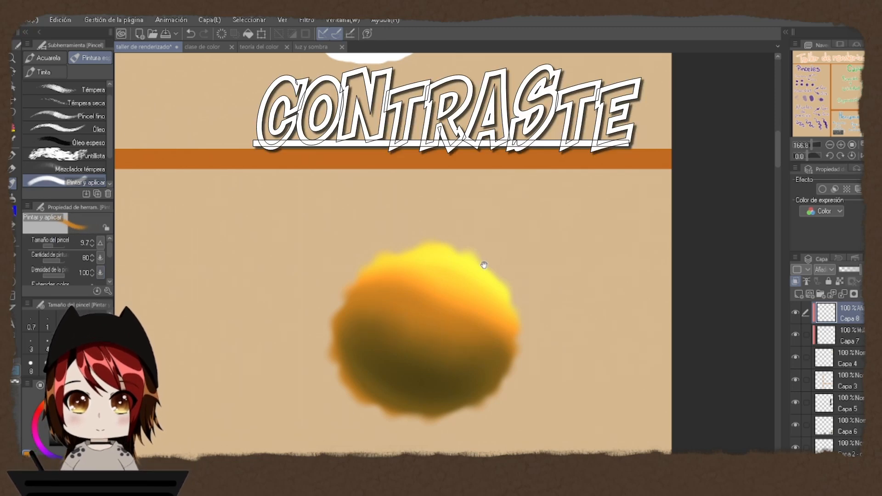
pyautogui.moveTo(509, 276); pyautogui.dragTo(504, 248)
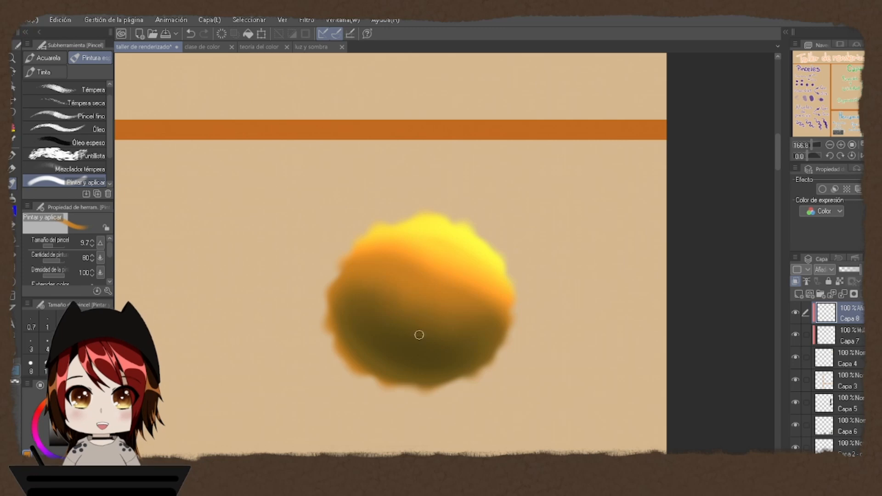
pyautogui.click(429, 313)
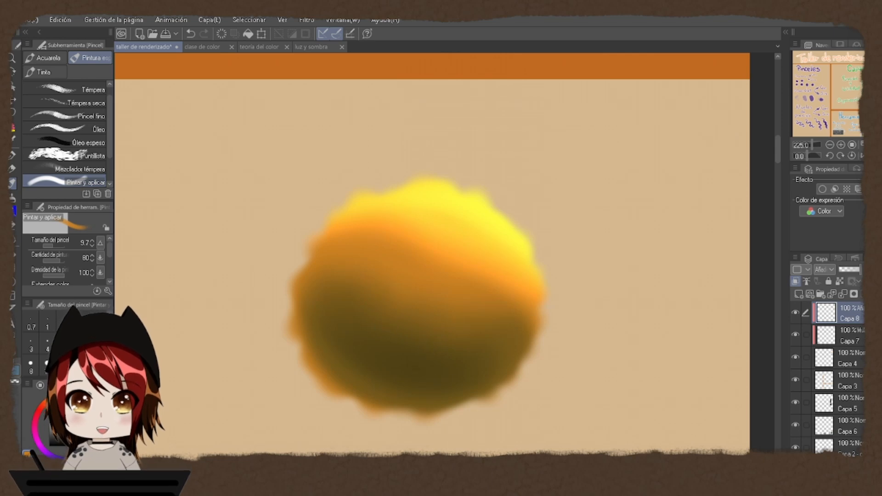
pyautogui.click(55, 248)
pyautogui.moveTo(455, 288)
pyautogui.mouseDown()
pyautogui.moveTo(373, 385)
pyautogui.moveTo(429, 331)
pyautogui.moveTo(420, 336)
pyautogui.moveTo(452, 273)
pyautogui.mouseUp()
pyautogui.moveTo(444, 225)
pyautogui.mouseDown()
pyautogui.moveTo(457, 280)
pyautogui.moveTo(405, 365)
pyautogui.moveTo(419, 355)
pyautogui.moveTo(393, 365)
pyautogui.mouseUp()
pyautogui.moveTo(499, 383)
pyautogui.mouseDown()
pyautogui.moveTo(448, 380)
pyautogui.moveTo(493, 397)
pyautogui.mouseUp()
pyautogui.moveTo(357, 372)
pyautogui.mouseDown()
pyautogui.moveTo(436, 288)
pyautogui.moveTo(347, 355)
pyautogui.mouseUp()
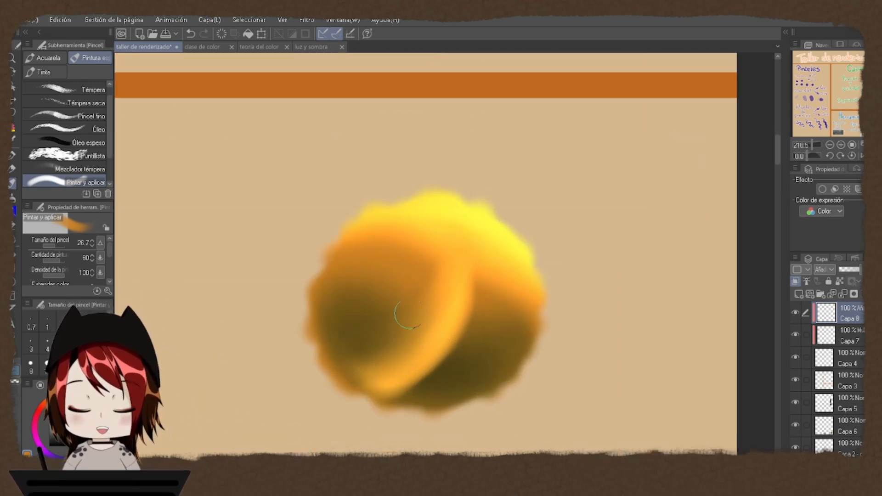
pyautogui.moveTo(471, 317); pyautogui.dragTo(455, 317)
pyautogui.moveTo(459, 353); pyautogui.dragTo(487, 375)
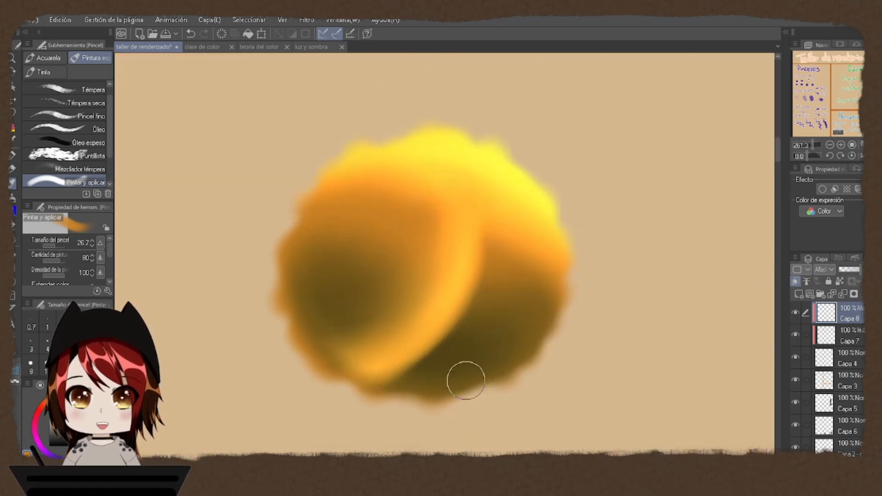
pyautogui.click(15, 381)
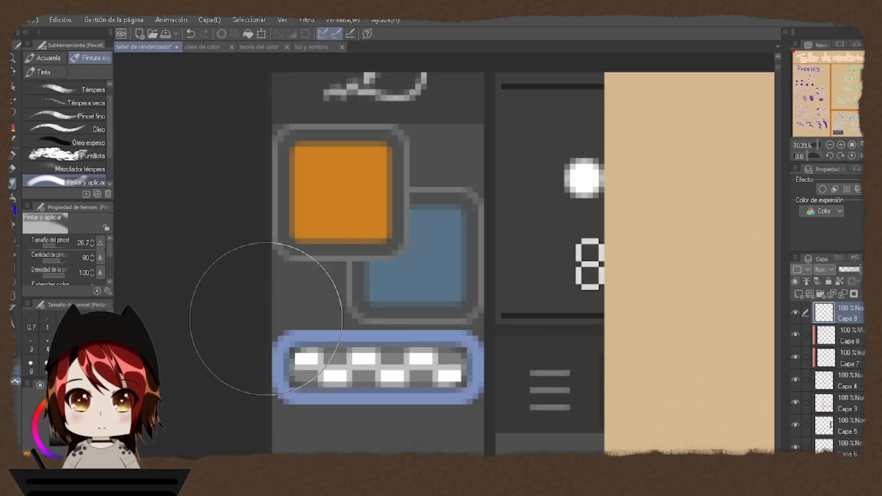
# - With the G pen at size 5.0, circle the transparent, orange and blue colour swatches in the enlarged interface image
pyautogui.press('p')
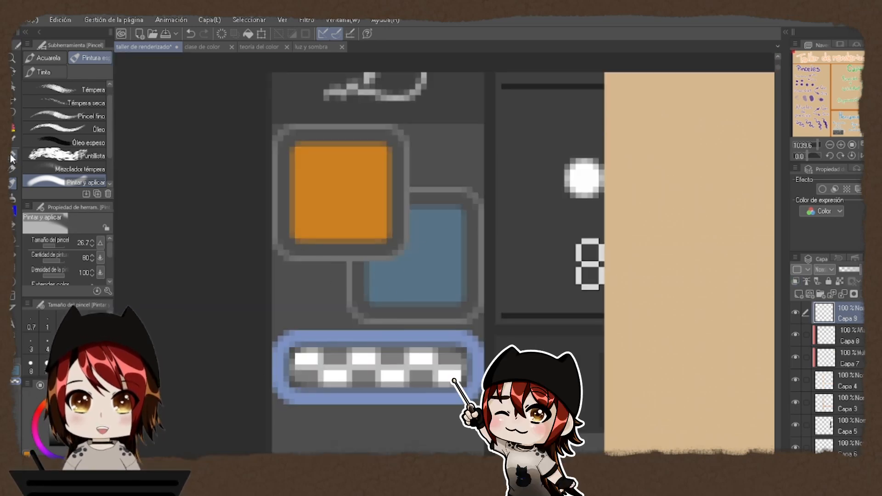
pyautogui.moveTo(395, 297)
pyautogui.mouseDown()
pyautogui.moveTo(257, 332)
pyautogui.moveTo(480, 430)
pyautogui.moveTo(337, 301)
pyautogui.moveTo(391, 436)
pyautogui.moveTo(459, 294)
pyautogui.moveTo(321, 299)
pyautogui.mouseUp()
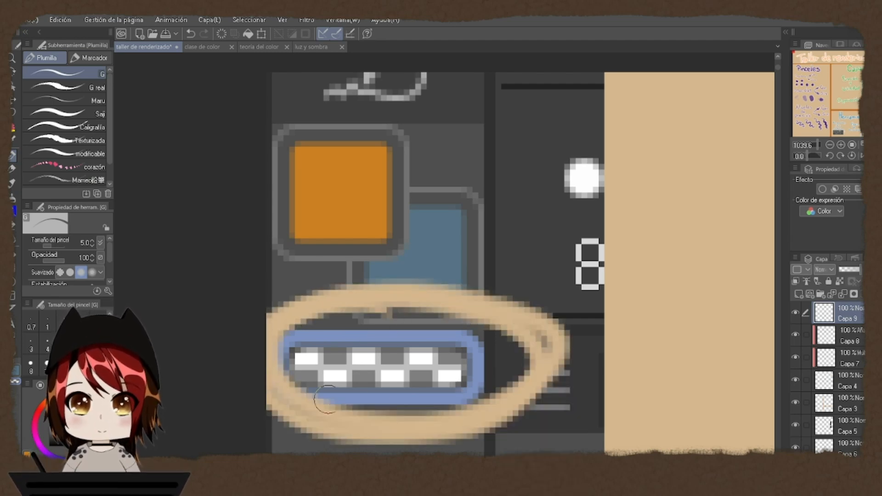
pyautogui.moveTo(395, 115)
pyautogui.mouseDown()
pyautogui.moveTo(269, 152)
pyautogui.moveTo(388, 244)
pyautogui.moveTo(336, 105)
pyautogui.mouseUp()
pyautogui.moveTo(478, 177)
pyautogui.mouseDown()
pyautogui.moveTo(454, 178)
pyautogui.moveTo(384, 311)
pyautogui.moveTo(516, 200)
pyautogui.moveTo(420, 196)
pyautogui.mouseUp()
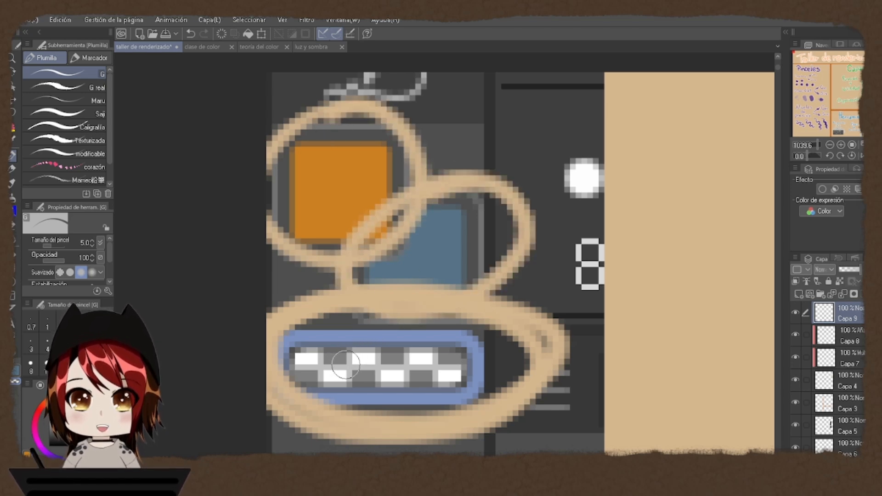
pyautogui.moveTo(344, 354)
pyautogui.mouseDown()
pyautogui.moveTo(324, 336)
pyautogui.moveTo(330, 329)
pyautogui.moveTo(260, 370)
pyautogui.moveTo(395, 443)
pyautogui.moveTo(498, 376)
pyautogui.moveTo(396, 328)
pyautogui.moveTo(285, 343)
pyautogui.mouseUp()
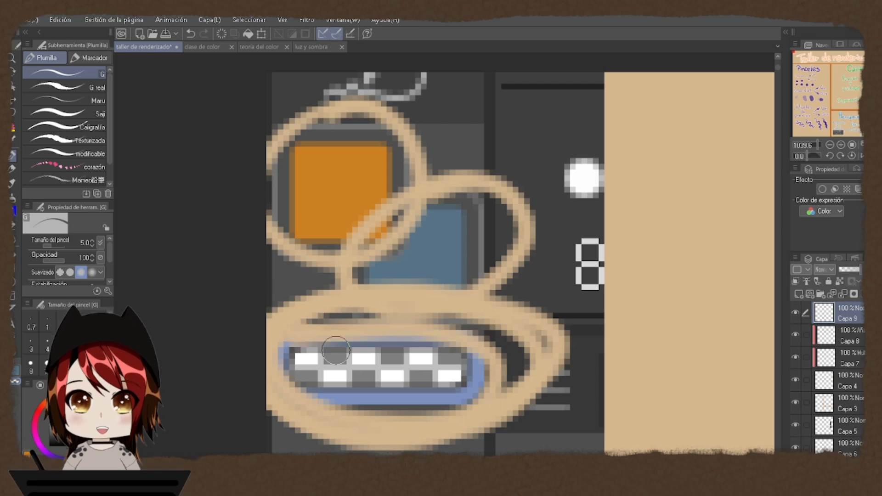
# - Undo all the pen circles drawn around the colour swatches
pyautogui.hotkey('ctrl', 'z')
pyautogui.hotkey('ctrl', 'z')
pyautogui.hotkey('ctrl', 'z')
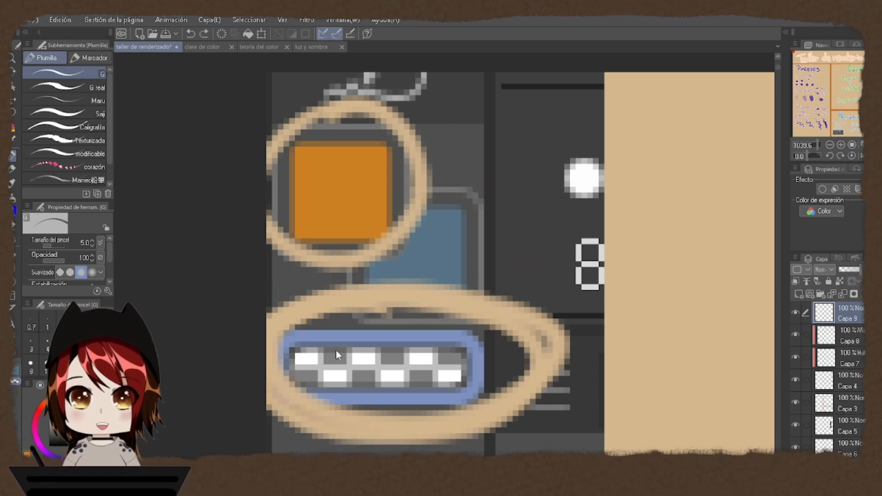
pyautogui.hotkey('ctrl', 'z')
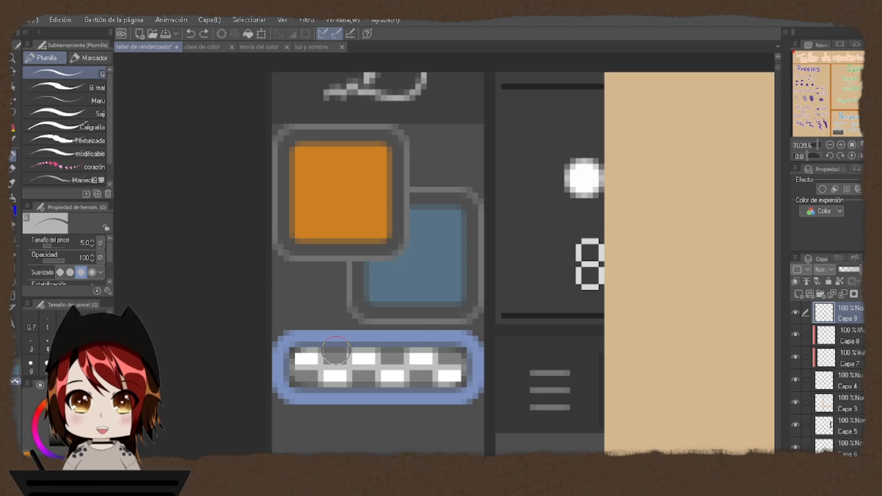
# - On the Añadir (brillo) layer, erase the band's outer edge to a crisp curve using Pintar y aplicar with the transparent colour
pyautogui.click(13, 183)
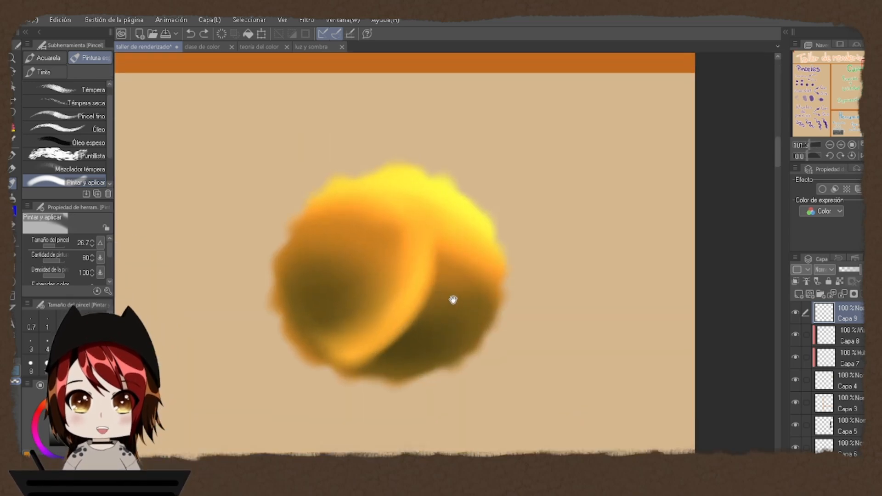
pyautogui.click(858, 342)
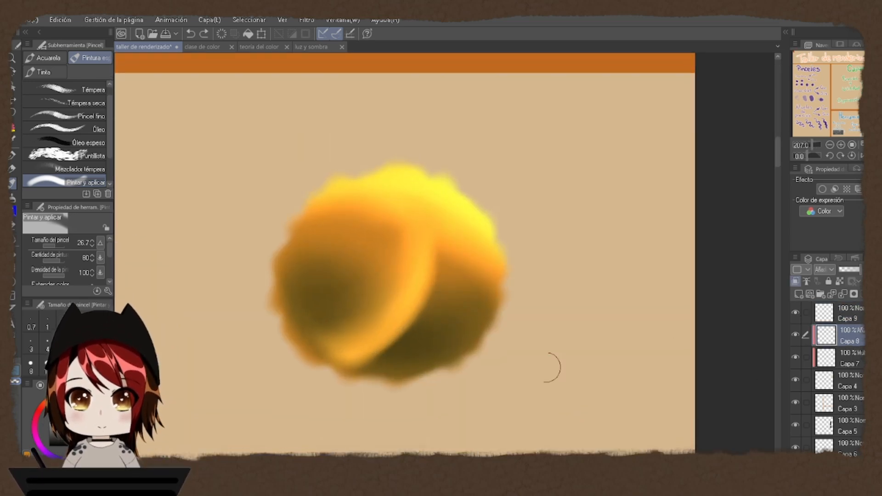
pyautogui.click(387, 352)
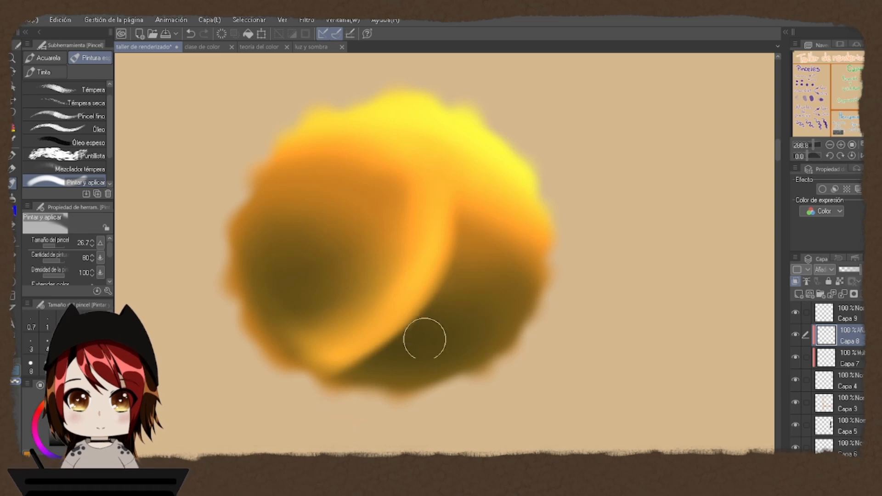
pyautogui.moveTo(425, 328)
pyautogui.mouseDown()
pyautogui.moveTo(461, 222)
pyautogui.moveTo(388, 360)
pyautogui.mouseUp()
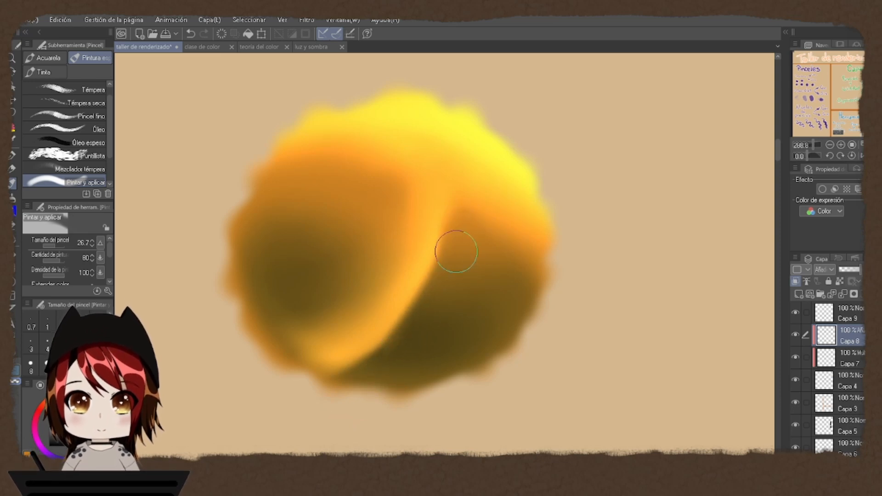
pyautogui.moveTo(465, 226); pyautogui.dragTo(353, 383)
pyautogui.moveTo(481, 250); pyautogui.dragTo(361, 375)
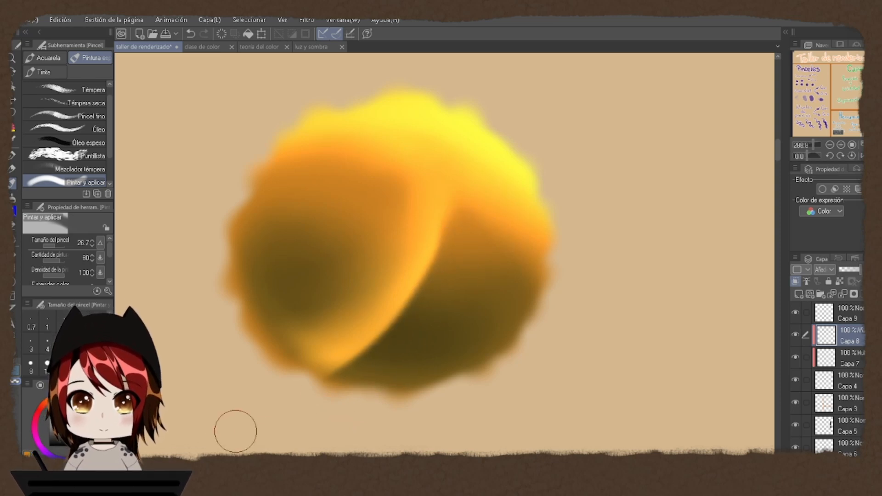
# - Paint a thin bright highlight line along the band's crisp edge in orange at brush size 5.8
pyautogui.moveTo(63, 247); pyautogui.dragTo(51, 247)
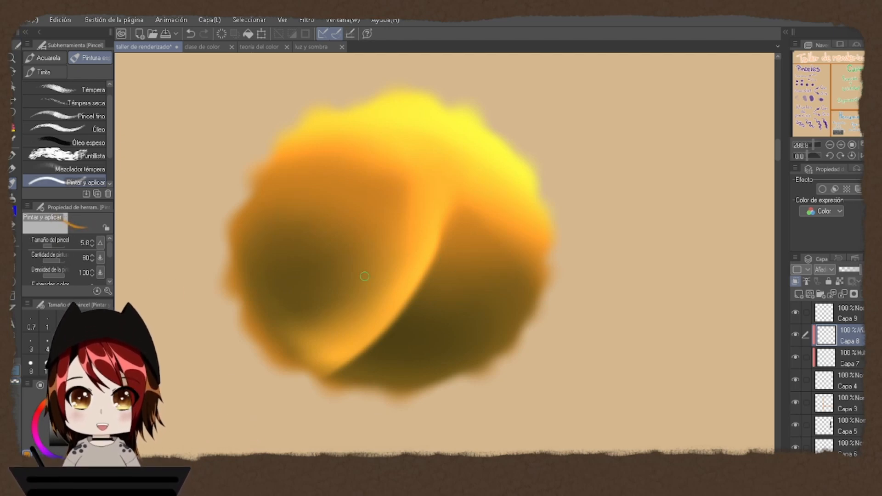
pyautogui.moveTo(451, 184); pyautogui.dragTo(400, 310)
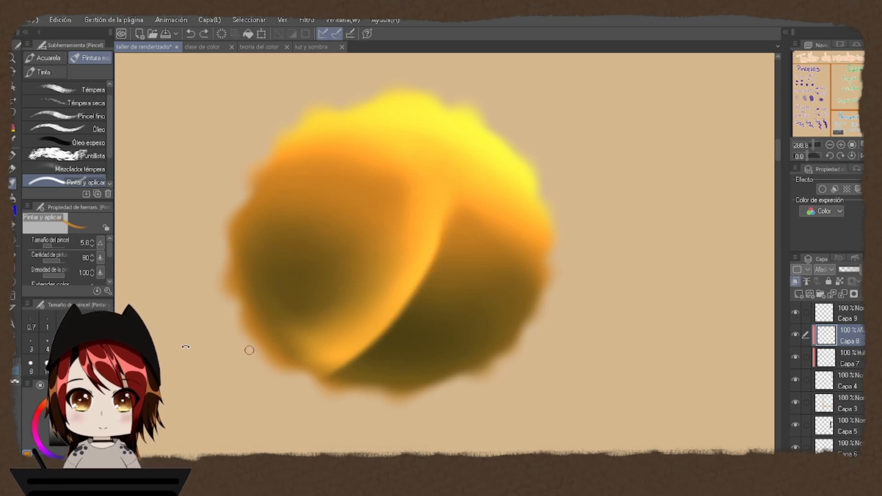
pyautogui.moveTo(186, 347); pyautogui.dragTo(561, 167)
pyautogui.moveTo(520, 123)
pyautogui.mouseDown()
pyautogui.moveTo(452, 275)
pyautogui.moveTo(461, 230)
pyautogui.mouseUp()
pyautogui.hotkey('ctrl', 'z')
pyautogui.moveTo(463, 288); pyautogui.dragTo(462, 333)
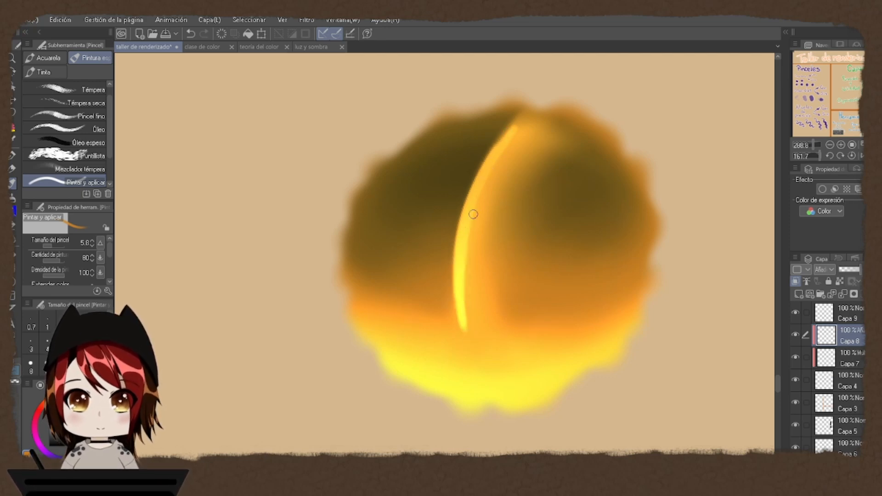
# - Circle the dark area beside the thin highlight line, mark the lit side of the circle, and undo both marks
pyautogui.scroll(-3, 470, 319)
pyautogui.press('r')
pyautogui.moveTo(380, 380); pyautogui.dragTo(468, 189)
pyautogui.press('b')
pyautogui.scroll(2, 432, 331)
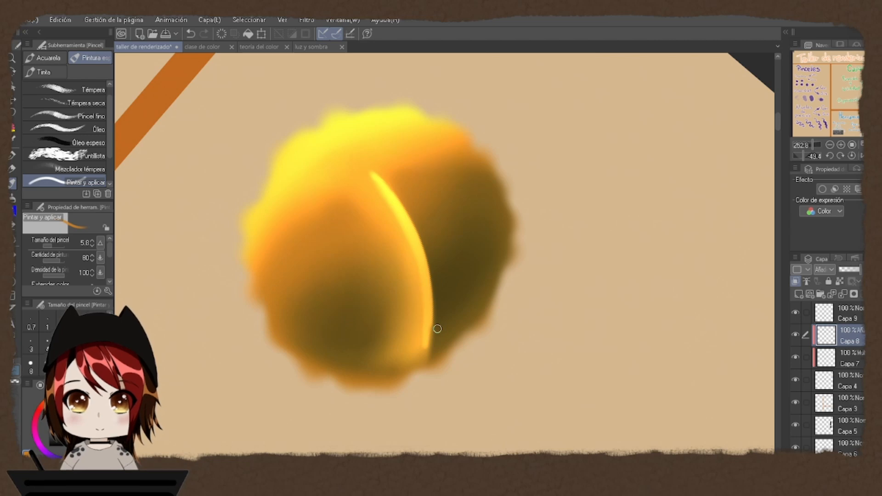
pyautogui.moveTo(486, 200)
pyautogui.mouseDown()
pyautogui.moveTo(432, 232)
pyautogui.moveTo(514, 222)
pyautogui.mouseUp()
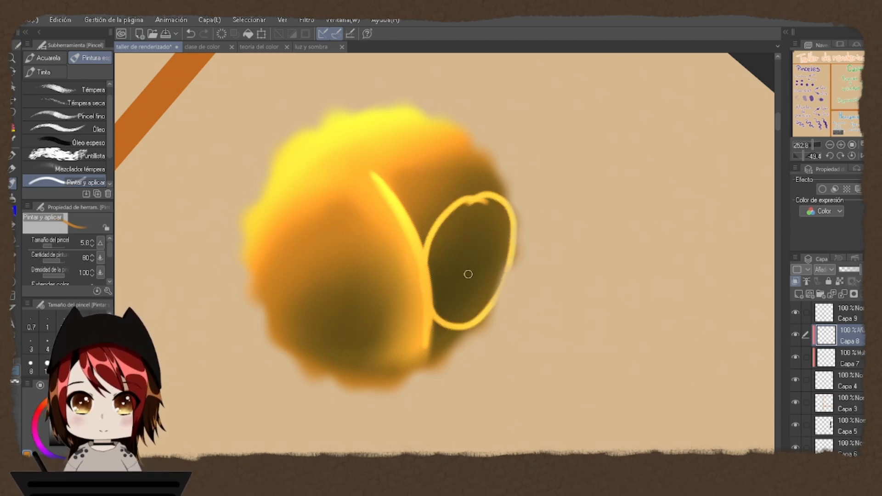
pyautogui.hotkey('ctrl', 'z')
pyautogui.moveTo(409, 212)
pyautogui.mouseDown()
pyautogui.moveTo(366, 341)
pyautogui.moveTo(472, 272)
pyautogui.moveTo(363, 218)
pyautogui.mouseUp()
pyautogui.hotkey('ctrl', 'z')
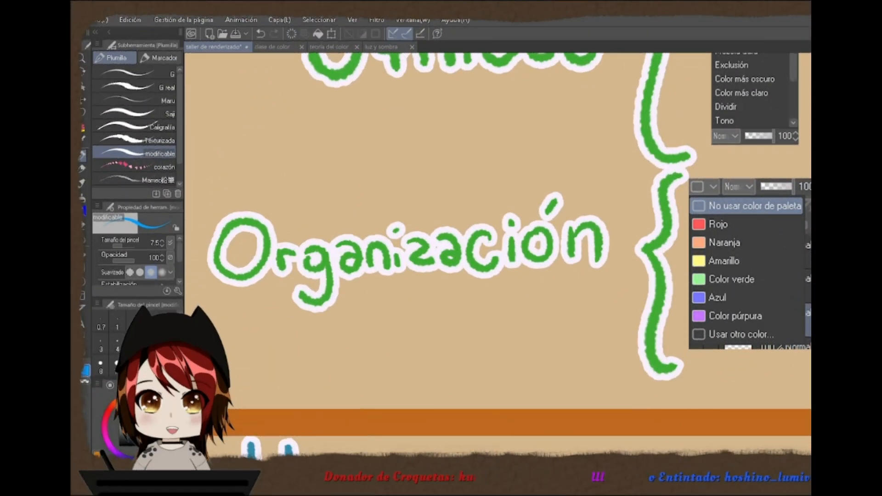
# - Draw a large blue square frame in an empty area of the board using the modificable pen at size 7.5
pyautogui.click(522, 227)
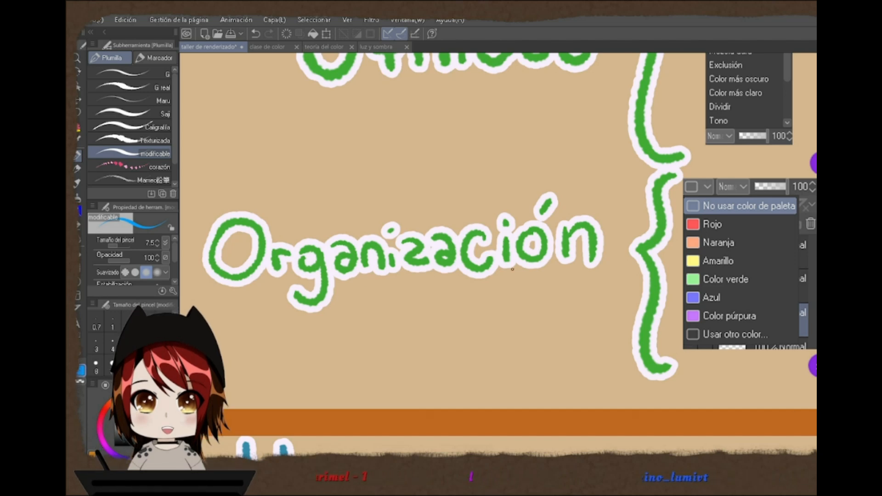
pyautogui.scroll(-3, 553, 225)
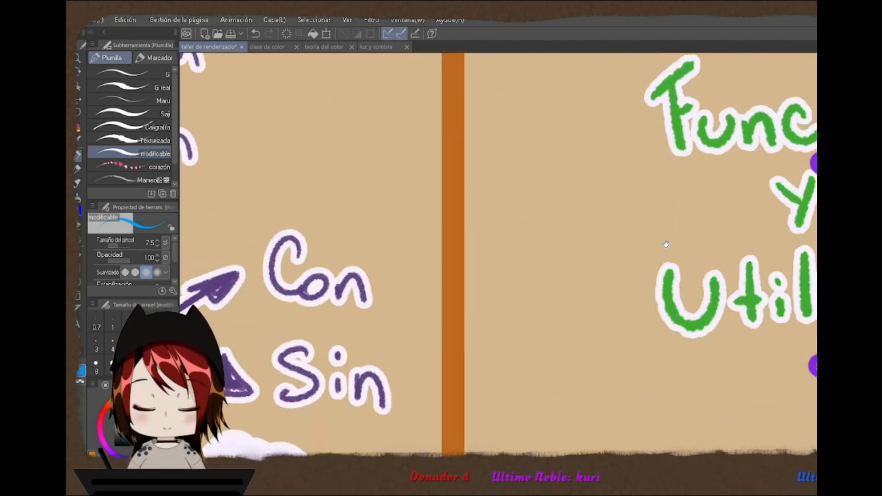
pyautogui.moveTo(667, 244); pyautogui.dragTo(605, 413)
pyautogui.moveTo(604, 219); pyautogui.dragTo(606, 274)
pyautogui.scroll(2, 533, 248)
pyautogui.moveTo(553, 256); pyautogui.dragTo(512, 233)
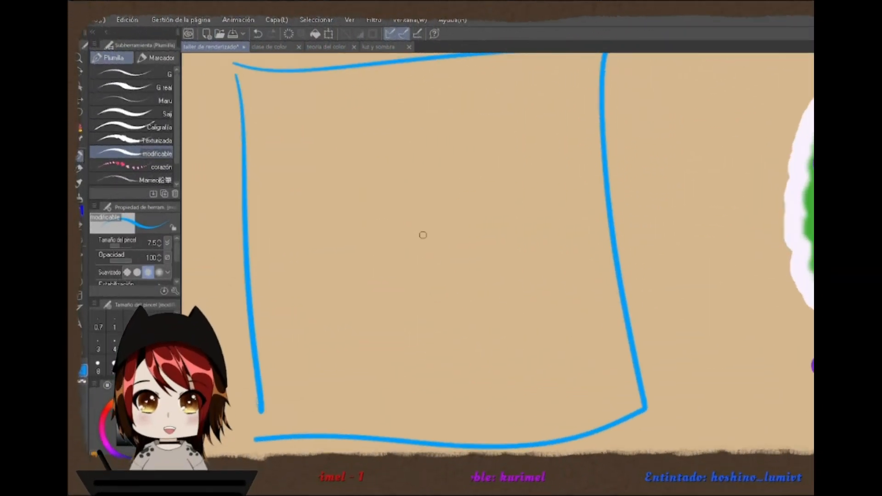
# - Sketch scattered circles and ovals of different sizes inside the blue square frame
pyautogui.moveTo(384, 151); pyautogui.dragTo(440, 208)
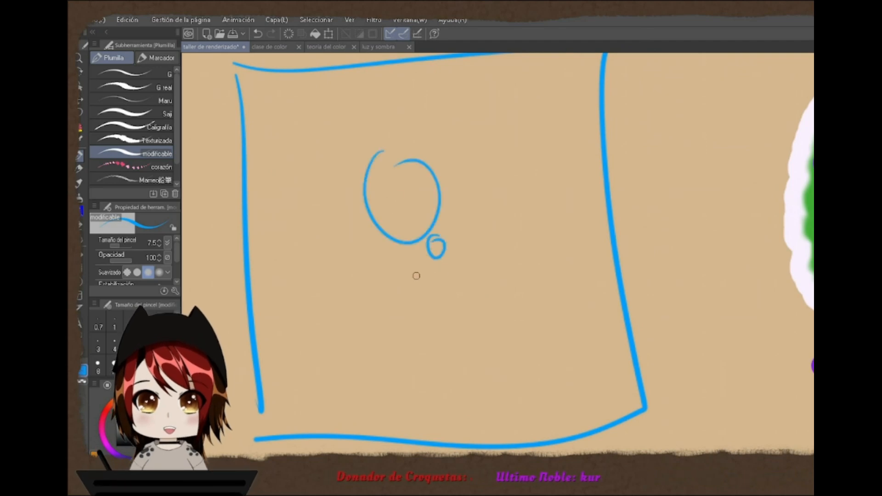
pyautogui.moveTo(440, 274); pyautogui.dragTo(437, 278)
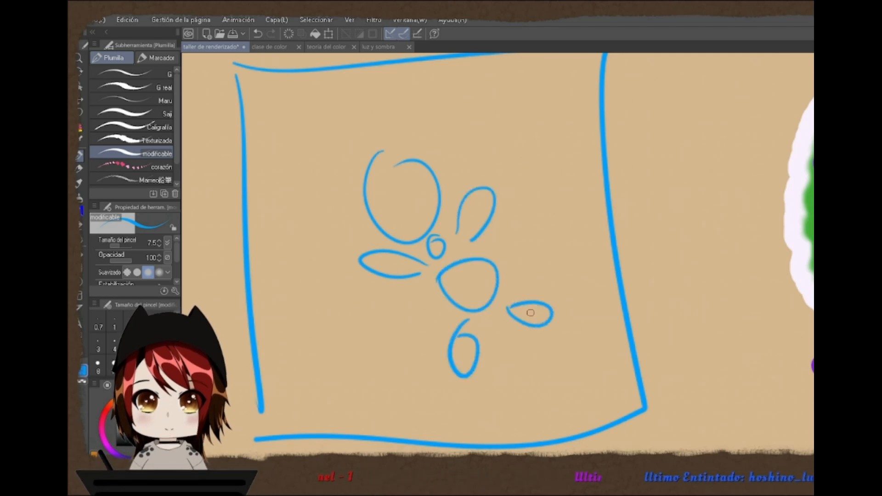
pyautogui.scroll(-2, 531, 312)
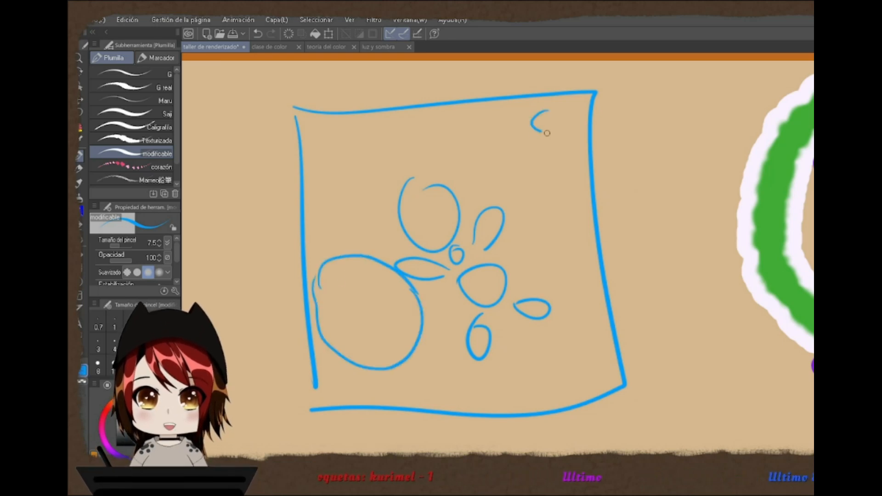
pyautogui.moveTo(531, 341); pyautogui.dragTo(544, 311)
pyautogui.scroll(4, 428, 261)
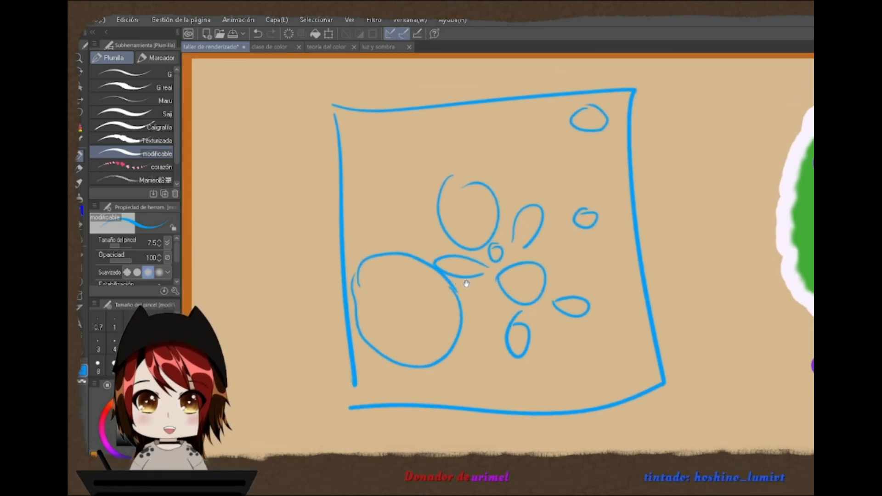
pyautogui.moveTo(312, 260)
pyautogui.mouseDown()
pyautogui.moveTo(486, 394)
pyautogui.moveTo(400, 227)
pyautogui.mouseUp()
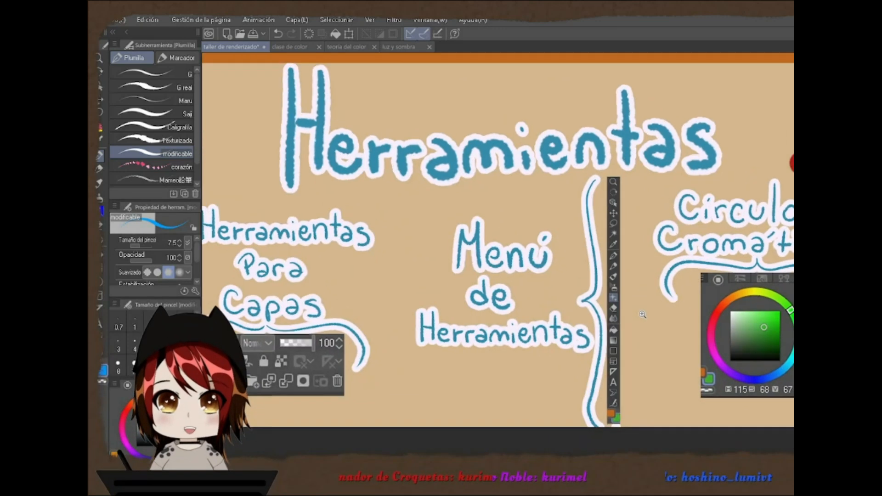
# - Examine the Herramientas section, covering the layer tools, the tool menu and the Círculo Cromático
pyautogui.moveTo(642, 315); pyautogui.dragTo(653, 317)
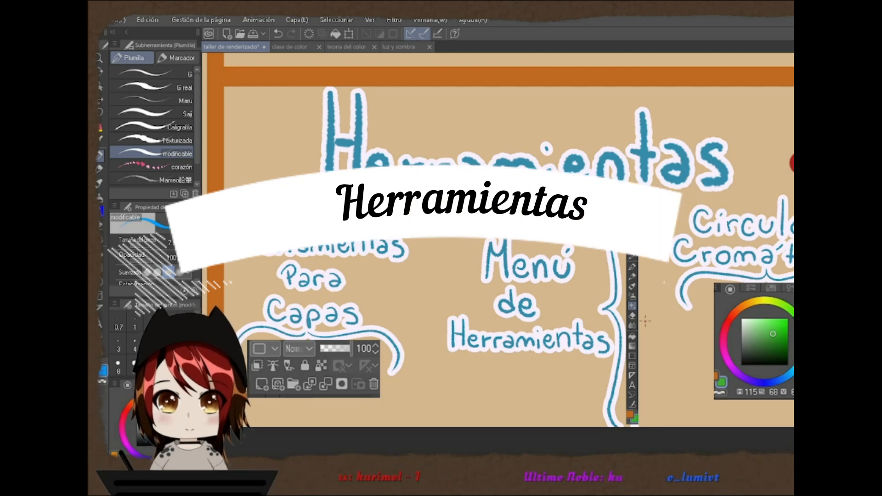
pyautogui.moveTo(579, 356)
pyautogui.mouseDown()
pyautogui.moveTo(483, 338)
pyautogui.moveTo(375, 337)
pyautogui.moveTo(606, 364)
pyautogui.moveTo(596, 360)
pyautogui.mouseUp()
pyautogui.moveTo(582, 296); pyautogui.dragTo(536, 330)
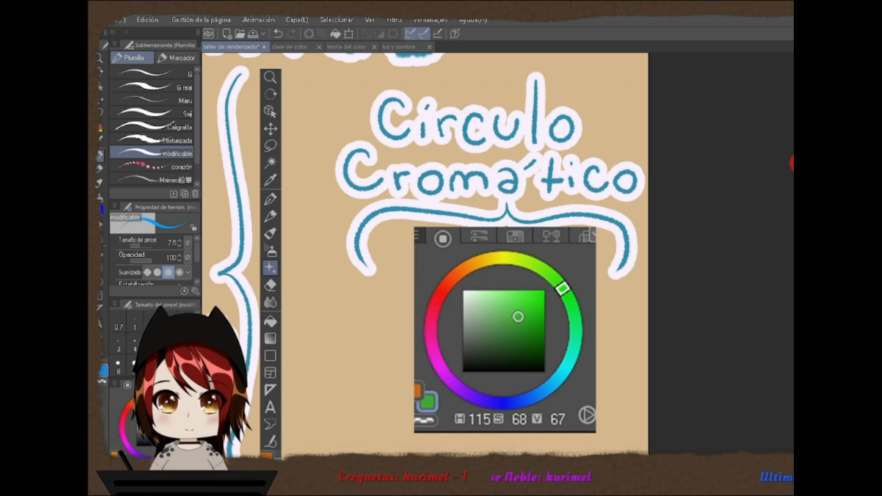
pyautogui.moveTo(532, 269); pyautogui.dragTo(548, 261)
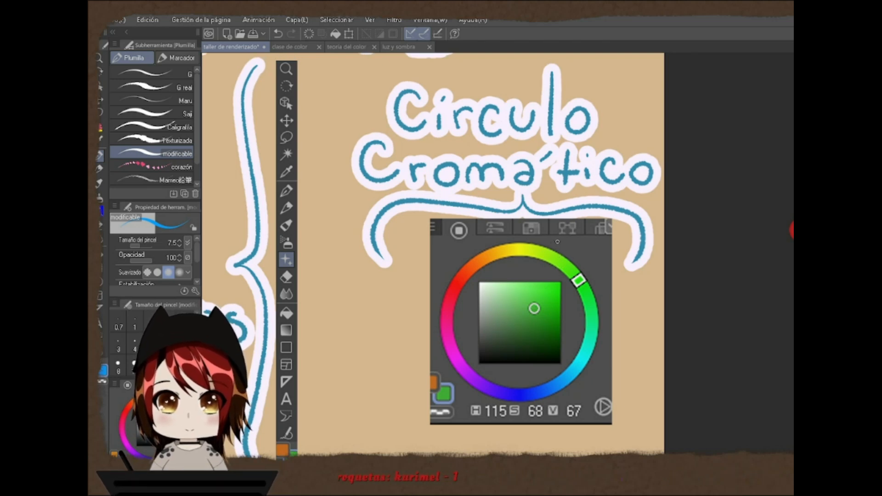
# - Bracket the rotate, object and move layer tools in the pictured toolbar with a blue stroke and undo the mark
pyautogui.moveTo(556, 251); pyautogui.dragTo(583, 254)
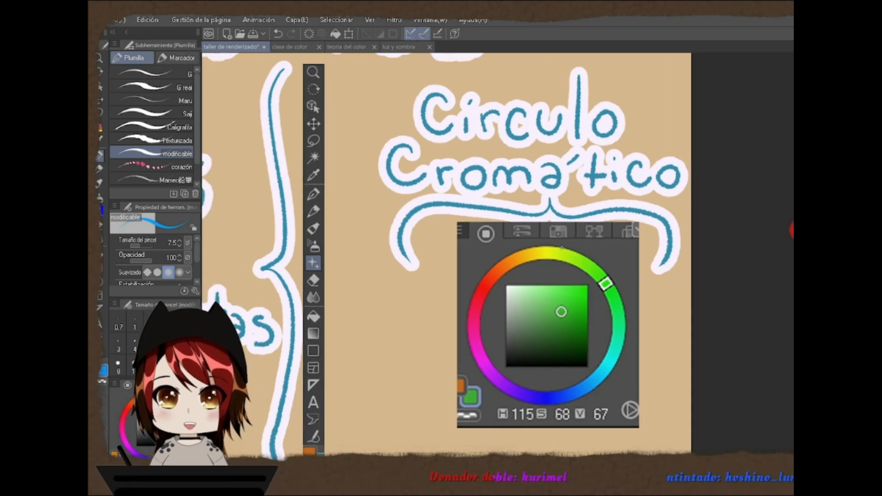
pyautogui.moveTo(576, 303); pyautogui.dragTo(586, 299)
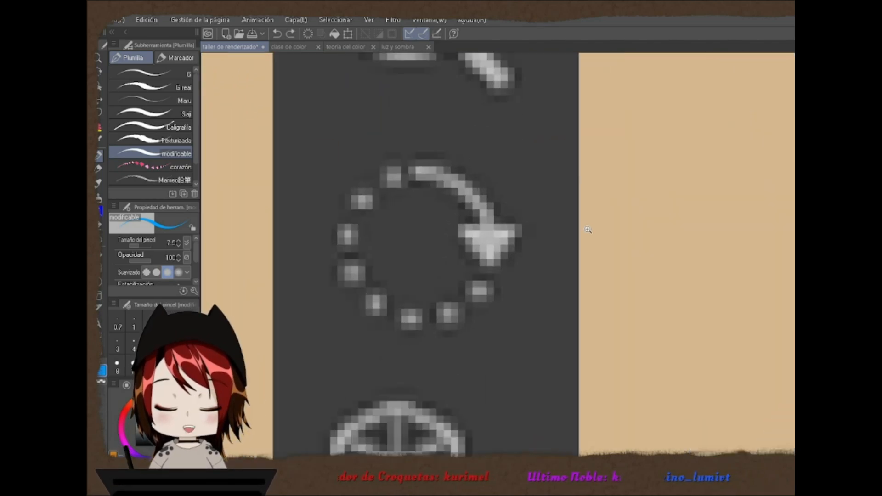
pyautogui.moveTo(588, 229); pyautogui.dragTo(514, 251)
pyautogui.moveTo(568, 260); pyautogui.dragTo(501, 275)
pyautogui.moveTo(567, 180); pyautogui.dragTo(525, 197)
pyautogui.moveTo(531, 301); pyautogui.dragTo(612, 322)
pyautogui.moveTo(484, 245); pyautogui.dragTo(581, 334)
pyautogui.moveTo(515, 180); pyautogui.dragTo(515, 189)
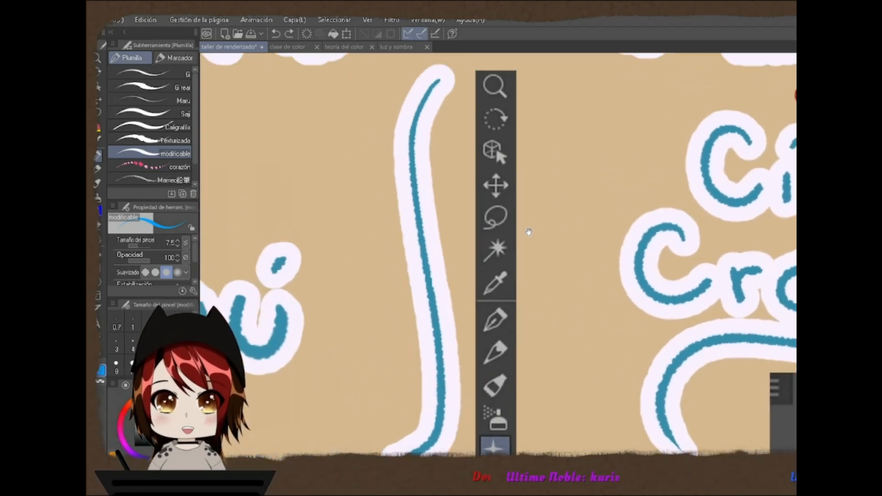
pyautogui.moveTo(529, 232); pyautogui.dragTo(521, 223)
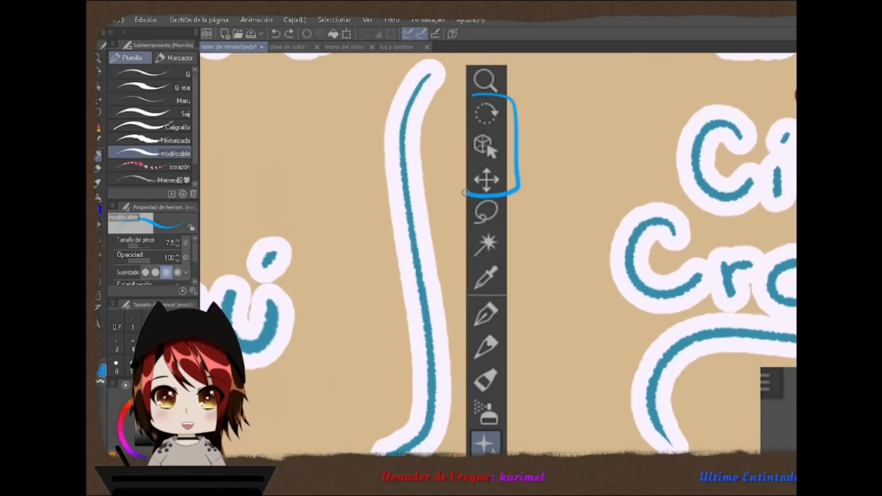
pyautogui.moveTo(530, 220); pyautogui.dragTo(521, 186)
pyautogui.hotkey('ctrl', 'z')
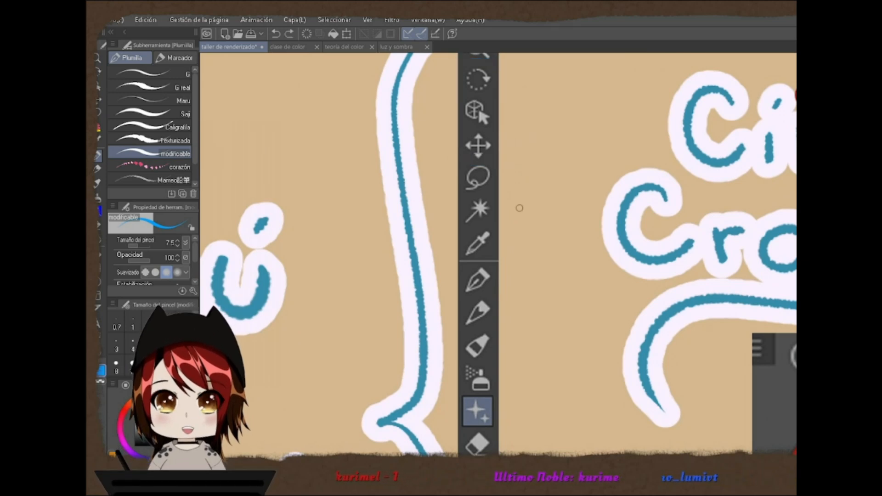
# - Circle the lasso icon in the pictured toolbar in blue and demonstrate freehand Lazo selections beside it, clearing each one
pyautogui.moveTo(520, 208); pyautogui.dragTo(487, 195)
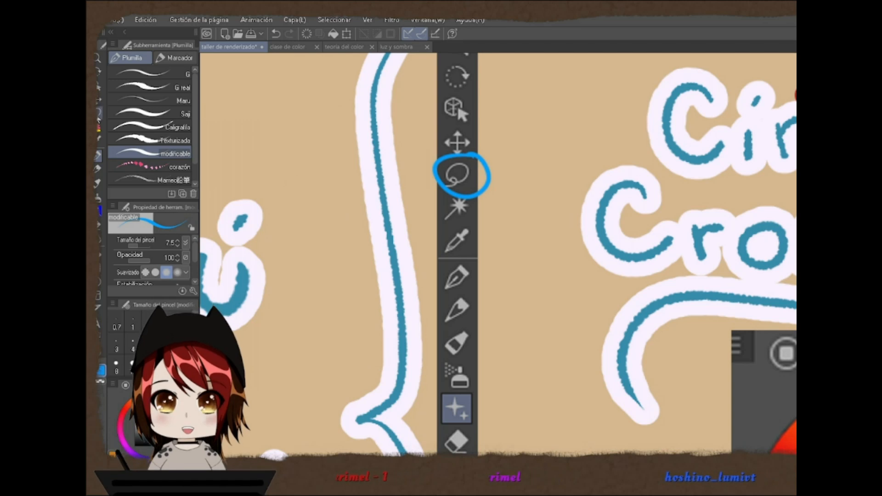
pyautogui.click(98, 114)
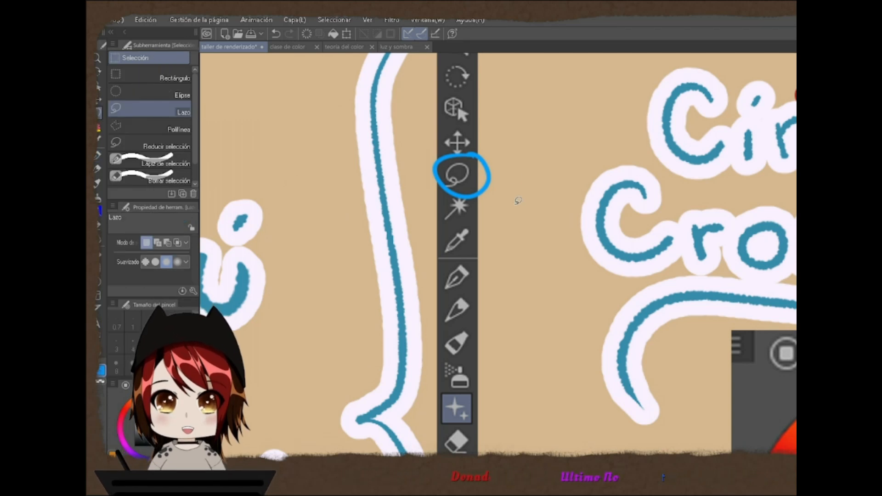
pyautogui.moveTo(501, 160); pyautogui.dragTo(500, 175)
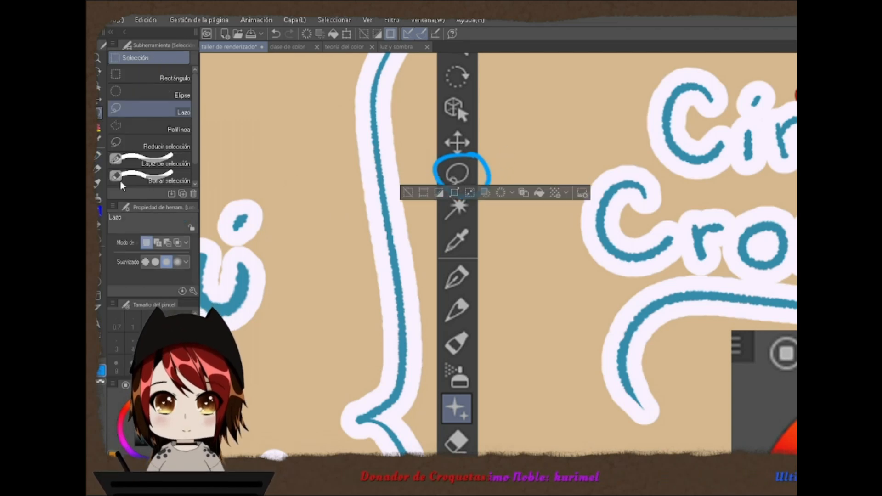
pyautogui.press('p')
pyautogui.hotkey('ctrl', 'd')
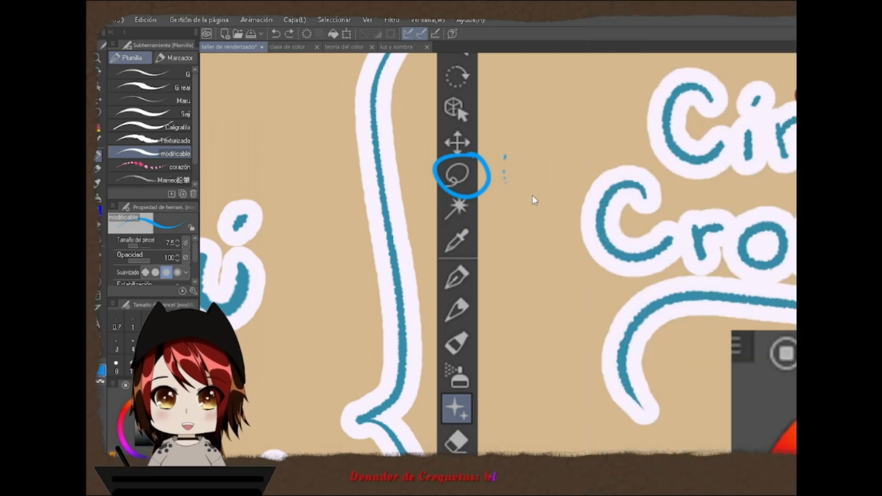
pyautogui.click(99, 116)
pyautogui.moveTo(600, 104)
pyautogui.mouseDown()
pyautogui.moveTo(552, 173)
pyautogui.moveTo(543, 281)
pyautogui.moveTo(667, 269)
pyautogui.moveTo(639, 164)
pyautogui.moveTo(678, 103)
pyautogui.moveTo(607, 92)
pyautogui.mouseUp()
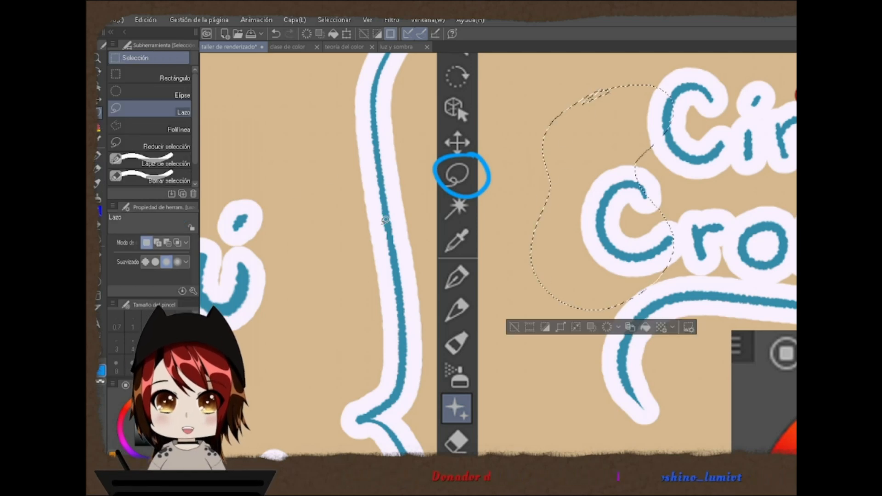
pyautogui.hotkey('ctrl', 'd')
# - Demonstrate a Rectángulo selection and an Elipse selection beside the Círculo Cromático title, clearing each one
pyautogui.click(175, 77)
pyautogui.moveTo(679, 189); pyautogui.dragTo(695, 189)
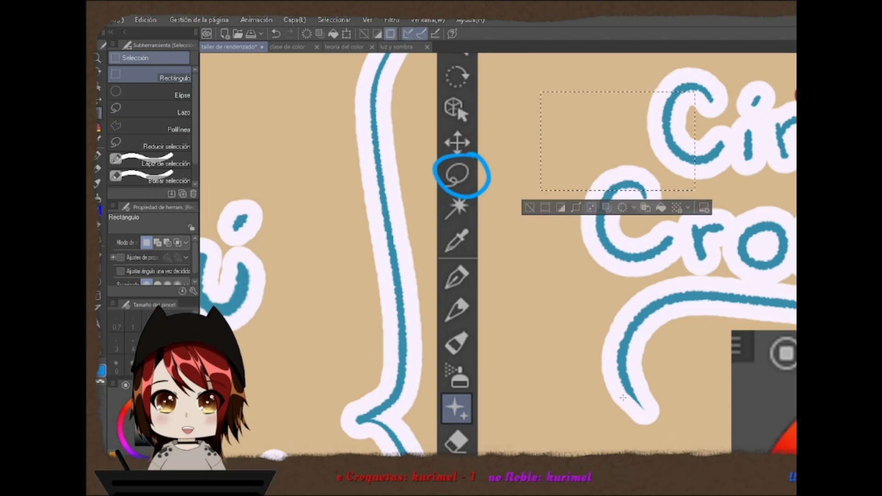
pyautogui.hotkey('ctrl', 'z')
pyautogui.click(165, 92)
pyautogui.moveTo(526, 79); pyautogui.dragTo(638, 244)
pyautogui.hotkey('ctrl', 'd')
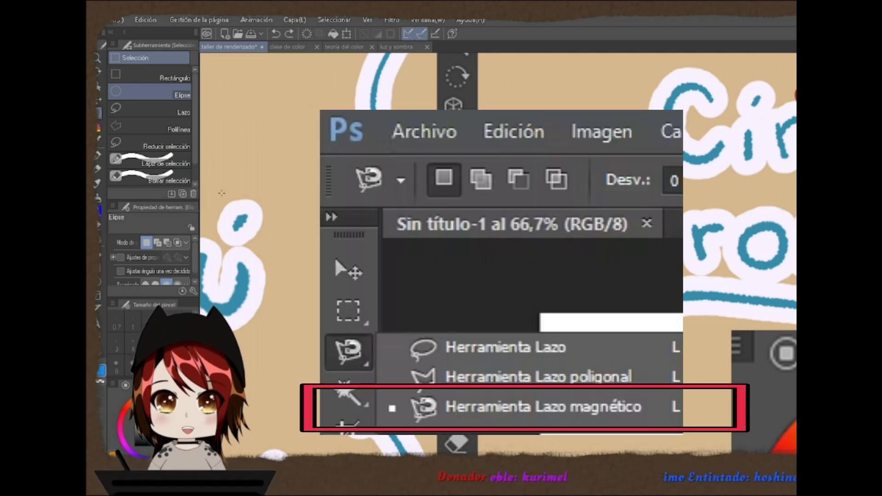
# - Demonstrate the Lazo selection by tracing around the letter C of Cromático and outlining a small area above it
pyautogui.moveTo(543, 239); pyautogui.dragTo(398, 250)
pyautogui.moveTo(465, 164); pyautogui.dragTo(423, 238)
pyautogui.hotkey('ctrl', 'z')
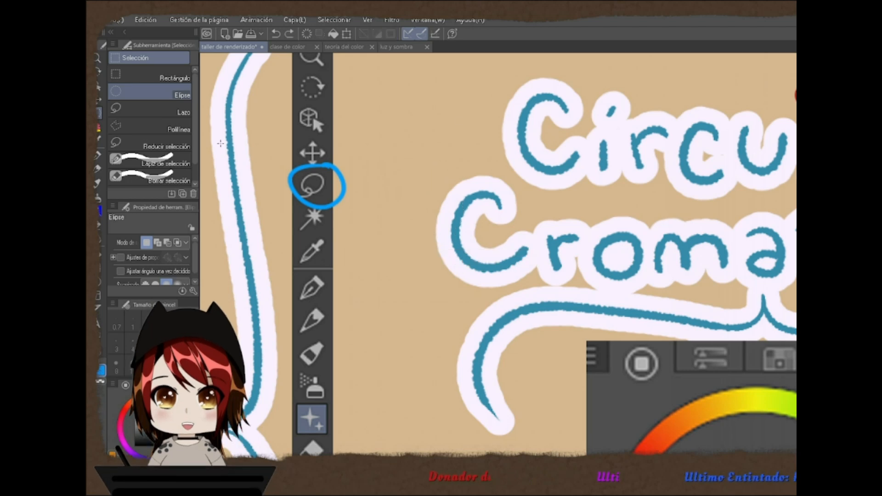
pyautogui.click(134, 109)
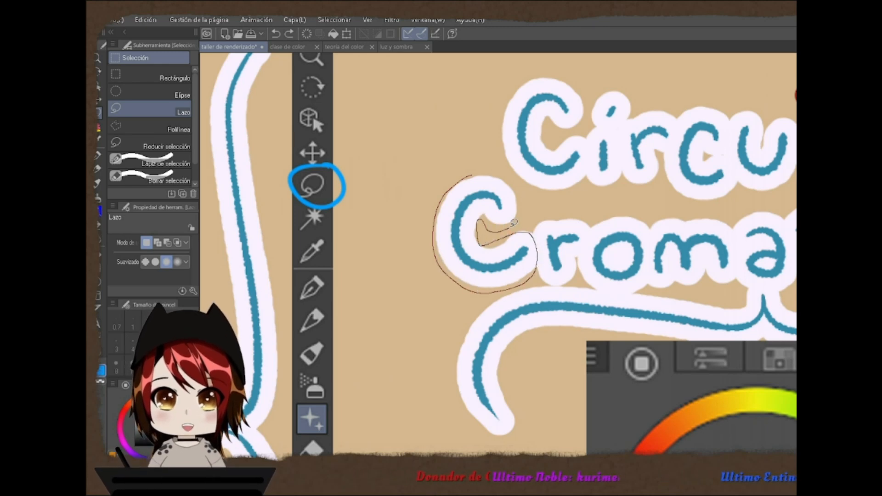
pyautogui.moveTo(482, 170); pyautogui.dragTo(474, 175)
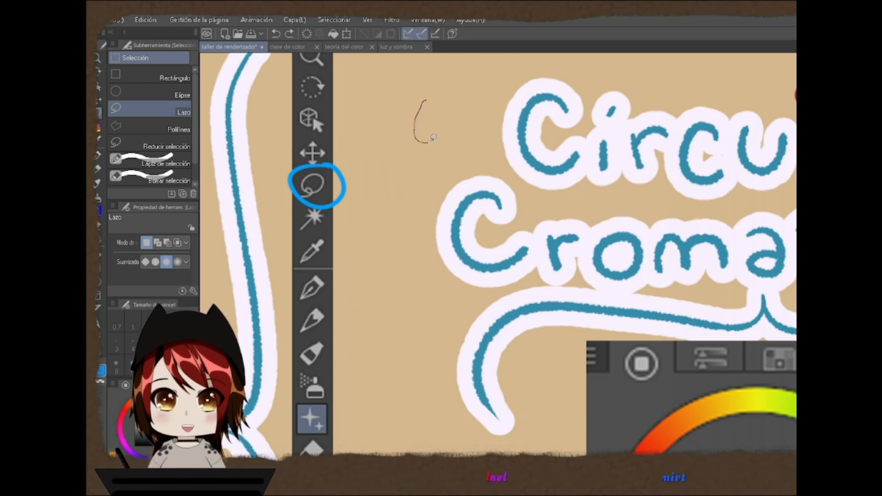
pyautogui.moveTo(427, 95); pyautogui.dragTo(439, 125)
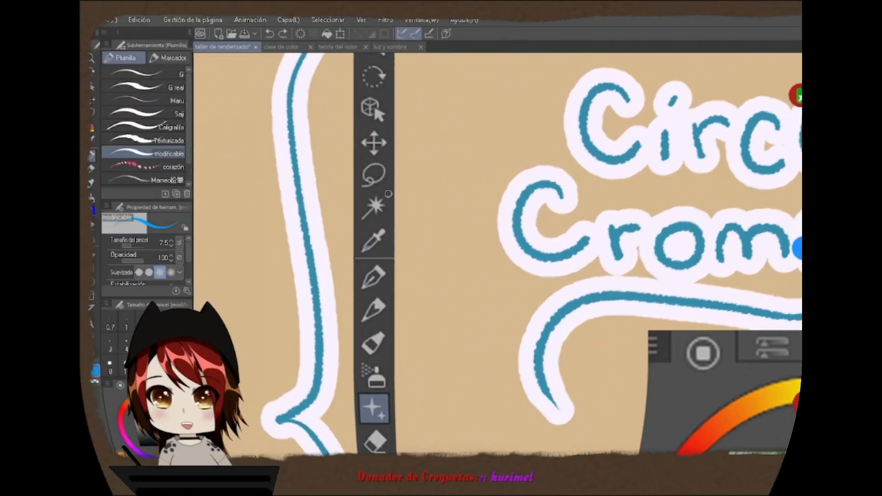
# - Circle the magic wand icon in blue, draw a small closed shape beside the pictured toolbar, and undo both marks
pyautogui.moveTo(389, 194)
pyautogui.mouseDown()
pyautogui.moveTo(349, 215)
pyautogui.moveTo(398, 191)
pyautogui.moveTo(394, 220)
pyautogui.mouseUp()
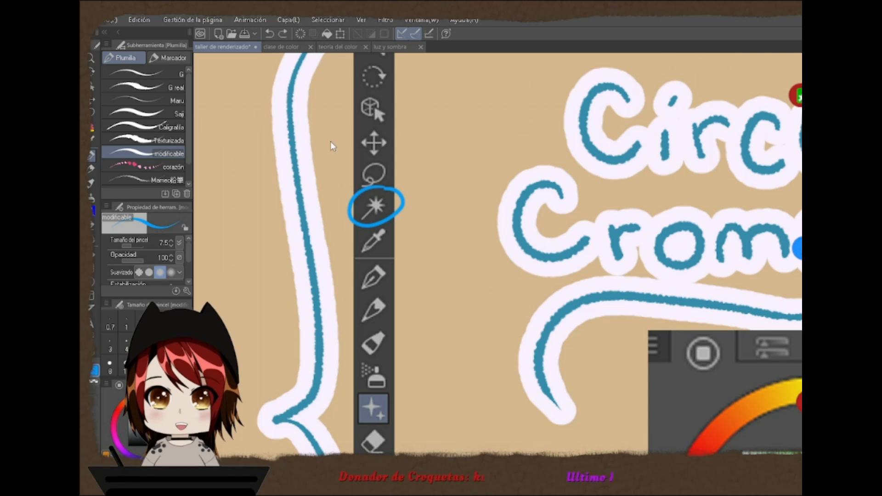
pyautogui.hotkey('ctrl', 'z')
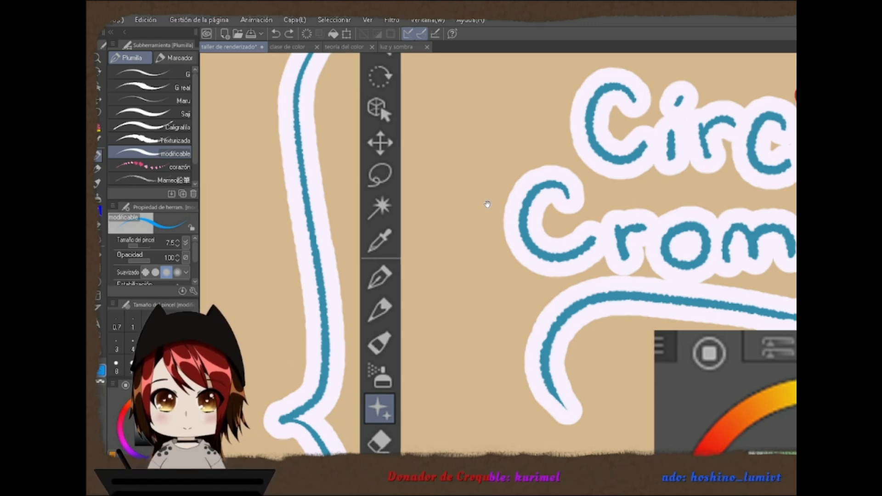
pyautogui.moveTo(487, 210); pyautogui.dragTo(474, 192)
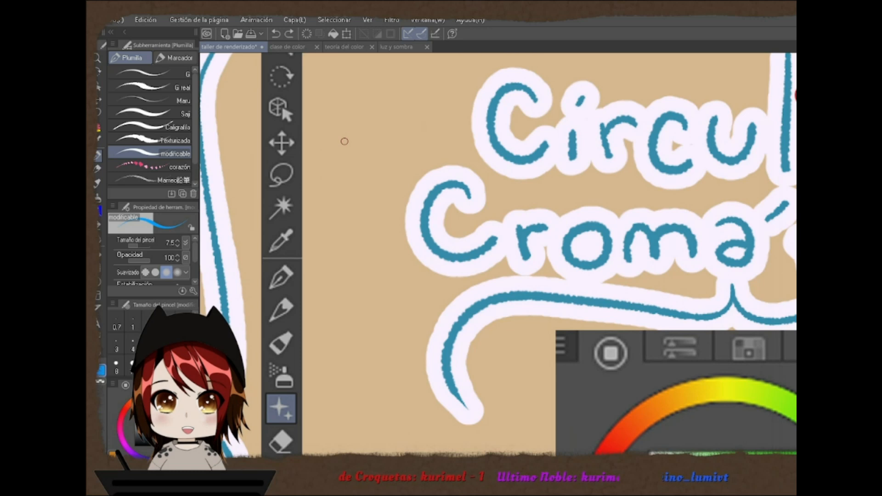
pyautogui.moveTo(345, 141)
pyautogui.mouseDown()
pyautogui.moveTo(327, 167)
pyautogui.moveTo(385, 183)
pyautogui.moveTo(390, 141)
pyautogui.moveTo(356, 124)
pyautogui.moveTo(339, 145)
pyautogui.mouseUp()
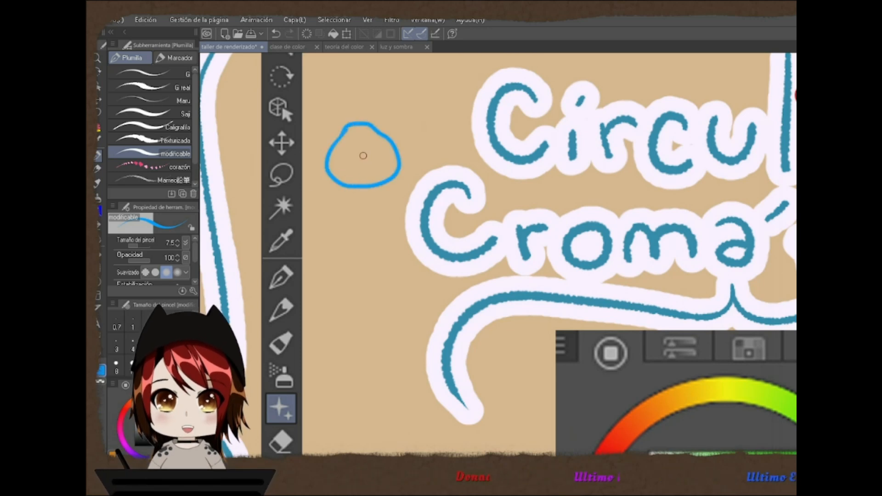
pyautogui.moveTo(354, 128); pyautogui.dragTo(357, 128)
pyautogui.hotkey('ctrl', 'z')
pyautogui.hotkey('ctrl', 'z')
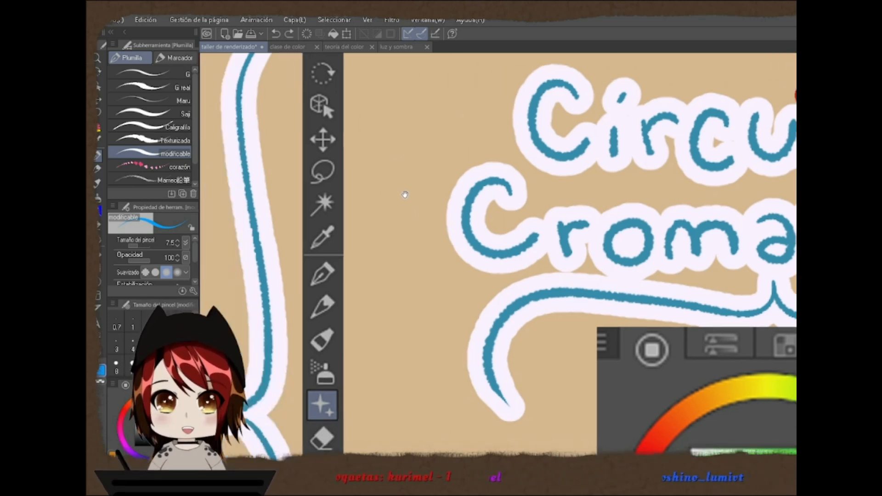
# - Circle the eyedropper icon in the pictured toolbar in blue and undo the mark
pyautogui.hotkey('ctrl', 'y')
pyautogui.hotkey('ctrl', 'y')
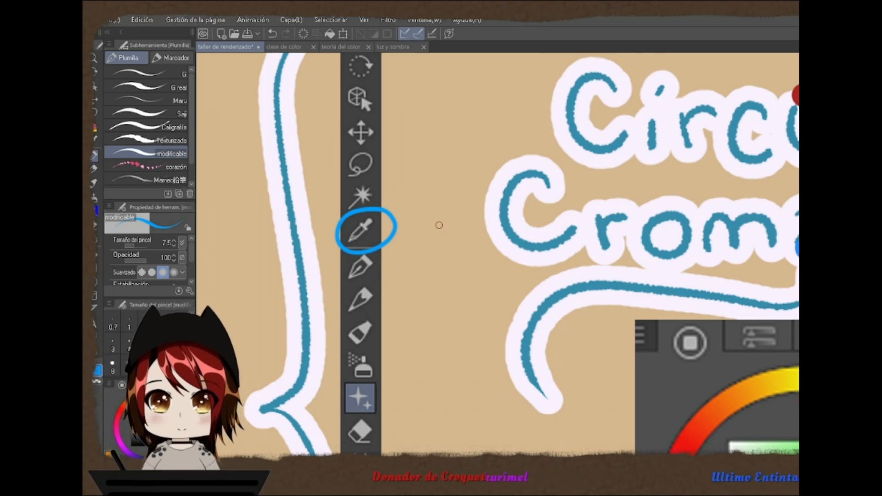
pyautogui.hotkey('ctrl', 'z')
pyautogui.moveTo(603, 272); pyautogui.dragTo(427, 159)
pyautogui.moveTo(502, 282); pyautogui.dragTo(477, 333)
pyautogui.hotkey('ctrl', 'z')
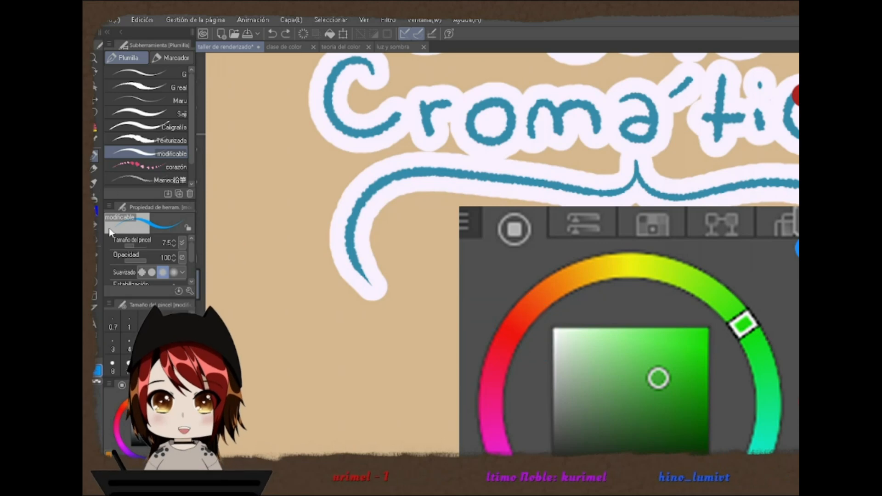
# - Pick red from the pictured hue ring with Seleccionar color and bracket the two pen and pencil icons using the modificable pen
pyautogui.click(95, 142)
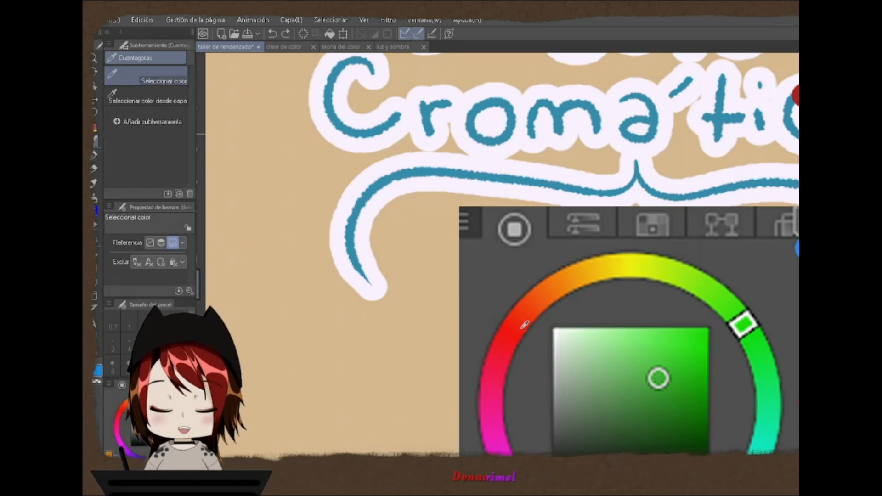
pyautogui.click(95, 158)
pyautogui.moveTo(292, 153); pyautogui.dragTo(345, 248)
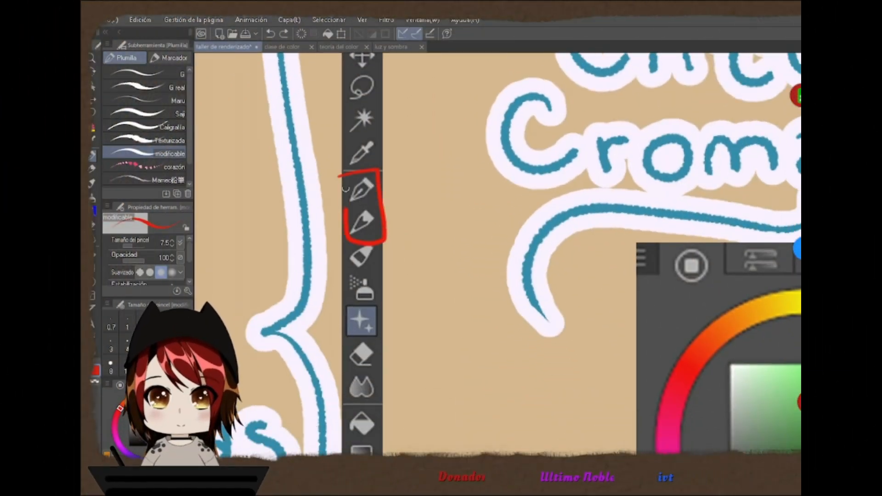
pyautogui.moveTo(409, 175); pyautogui.dragTo(410, 163)
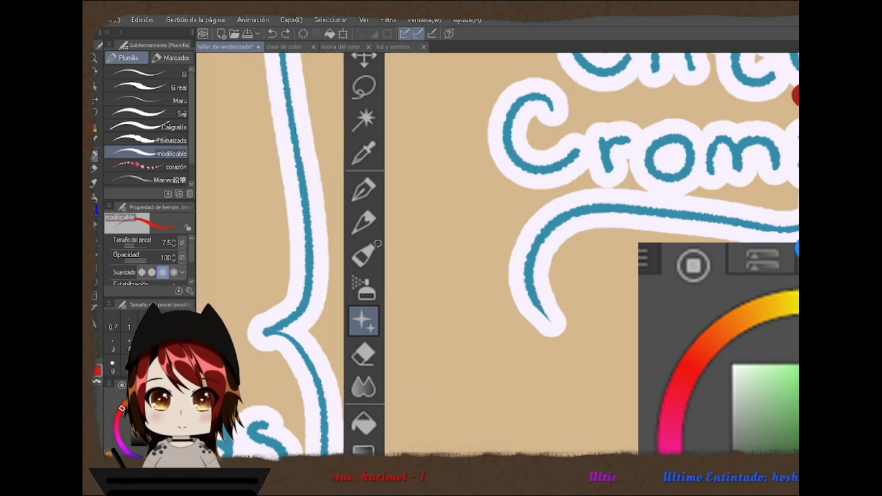
# - Circle the brush icon and the pen icon in the pictured toolbar in red and undo the marks
pyautogui.moveTo(385, 267)
pyautogui.mouseDown()
pyautogui.moveTo(406, 261)
pyautogui.moveTo(423, 271)
pyautogui.mouseUp()
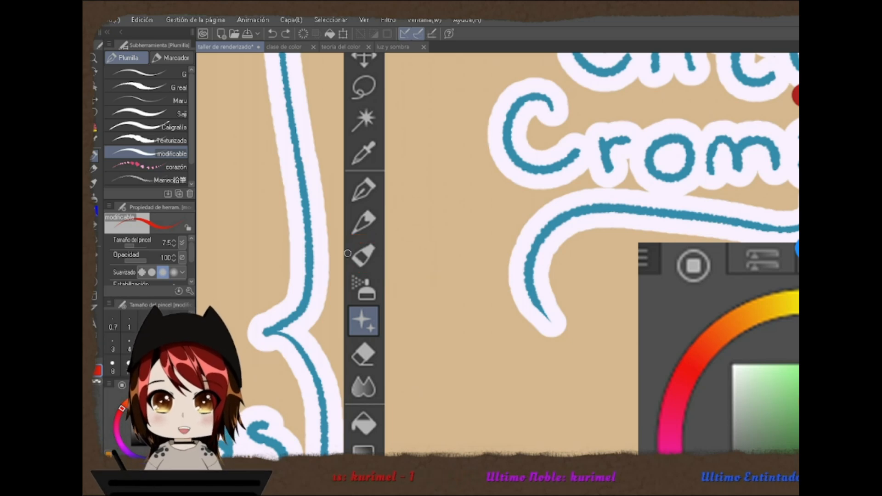
pyautogui.moveTo(374, 243); pyautogui.dragTo(390, 246)
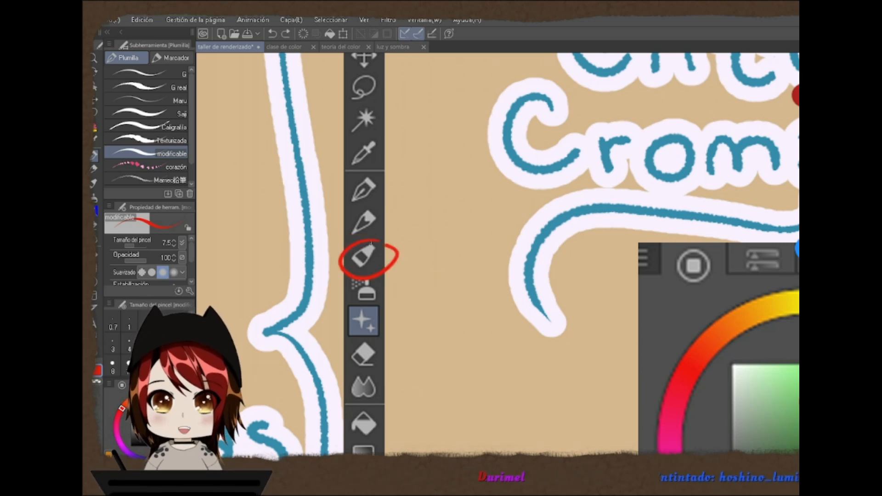
pyautogui.moveTo(343, 185); pyautogui.dragTo(321, 203)
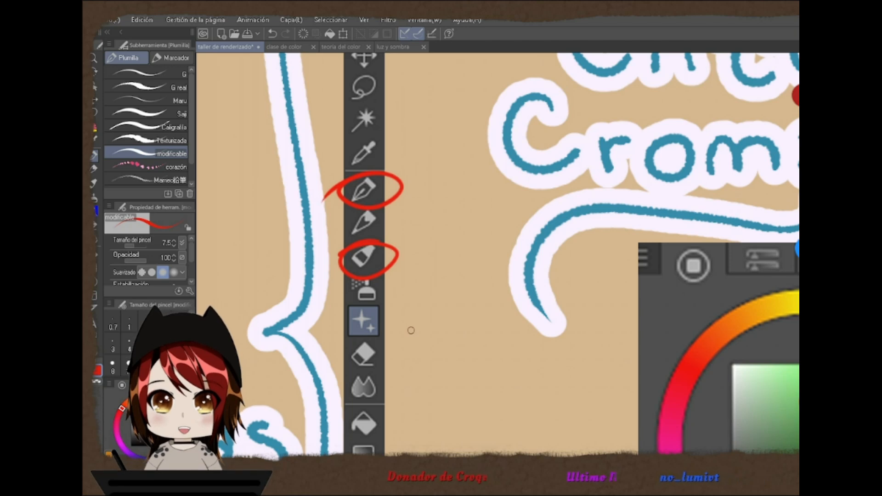
pyautogui.hotkey('ctrl', 'z')
pyautogui.hotkey('ctrl', 'z')
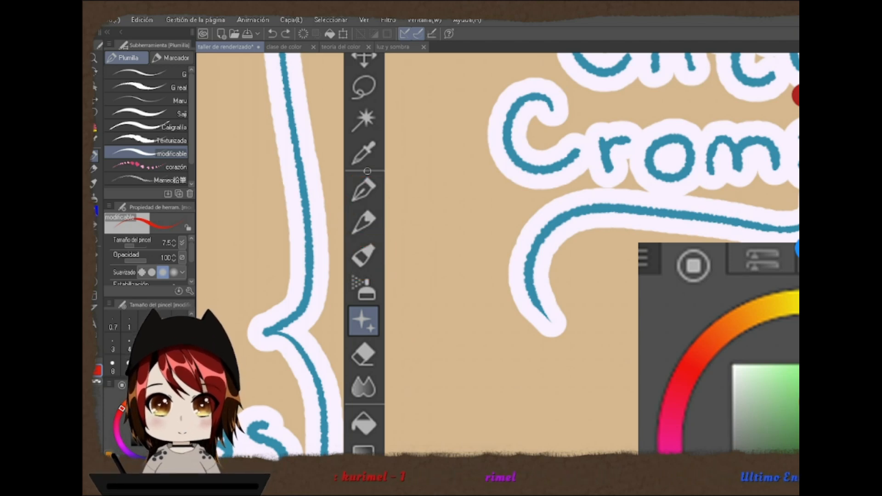
pyautogui.moveTo(367, 171)
pyautogui.mouseDown()
pyautogui.moveTo(343, 197)
pyautogui.moveTo(327, 188)
pyautogui.mouseUp()
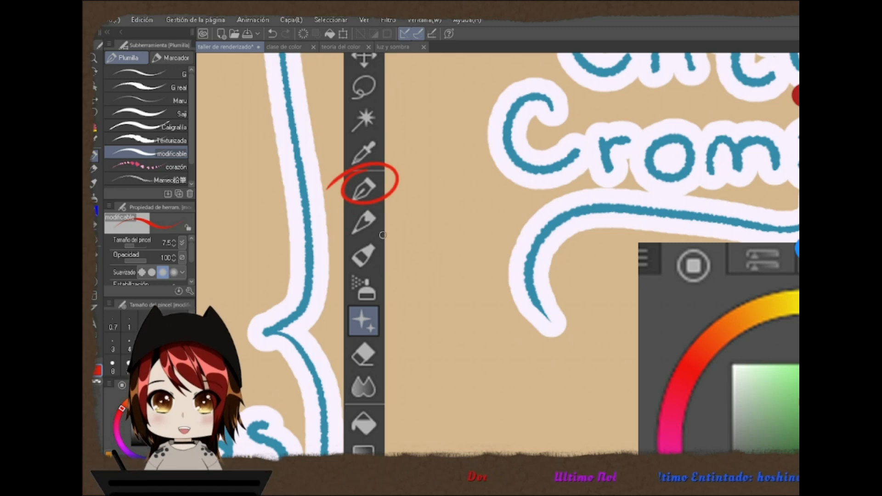
pyautogui.hotkey('ctrl', 'z')
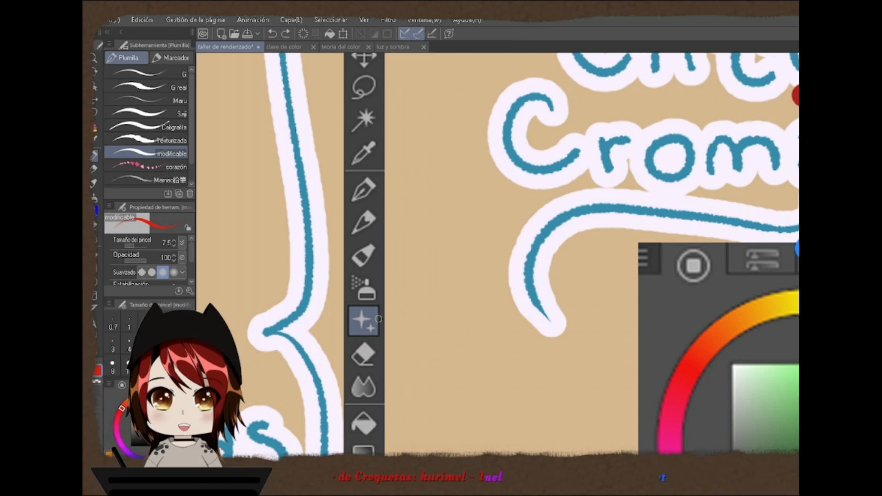
# - Circle the airbrush icon in red, demonstrate a broad stroke with the Suave airbrush at size 95, and undo both
pyautogui.scroll(-2, 378, 319)
pyautogui.moveTo(363, 213); pyautogui.dragTo(369, 215)
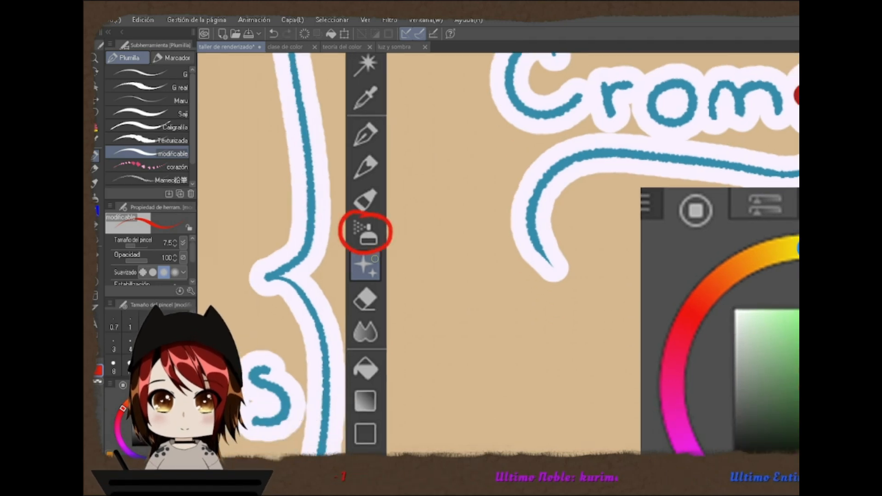
pyautogui.click(366, 232)
pyautogui.moveTo(547, 134)
pyautogui.mouseDown()
pyautogui.moveTo(486, 216)
pyautogui.moveTo(470, 319)
pyautogui.moveTo(611, 104)
pyautogui.moveTo(466, 296)
pyautogui.mouseUp()
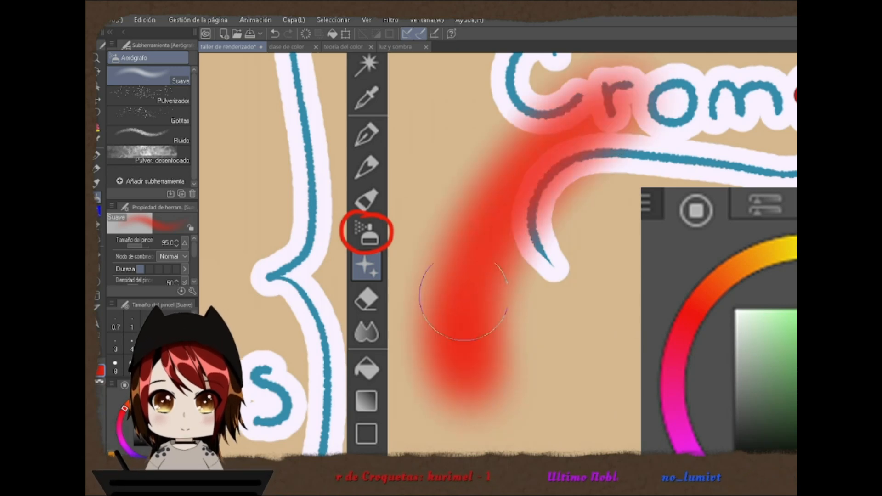
pyautogui.hotkey('ctrl', 'space')
pyautogui.moveTo(447, 244)
pyautogui.mouseDown()
pyautogui.moveTo(490, 262)
pyautogui.moveTo(437, 253)
pyautogui.mouseUp()
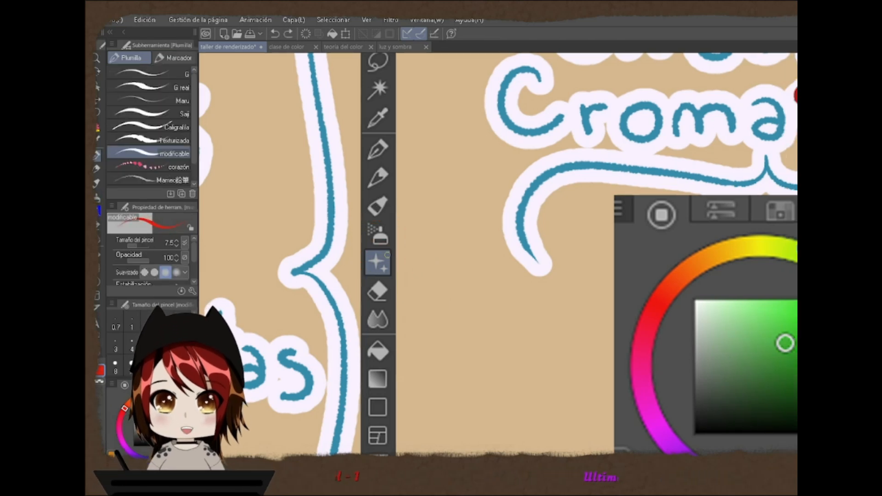
# - Circle the sparkle icon in the pictured toolbar in red, draw an arrow from it to the pen icon, and undo the marks
pyautogui.moveTo(361, 249); pyautogui.dragTo(373, 262)
pyautogui.hotkey('ctrl', 'z')
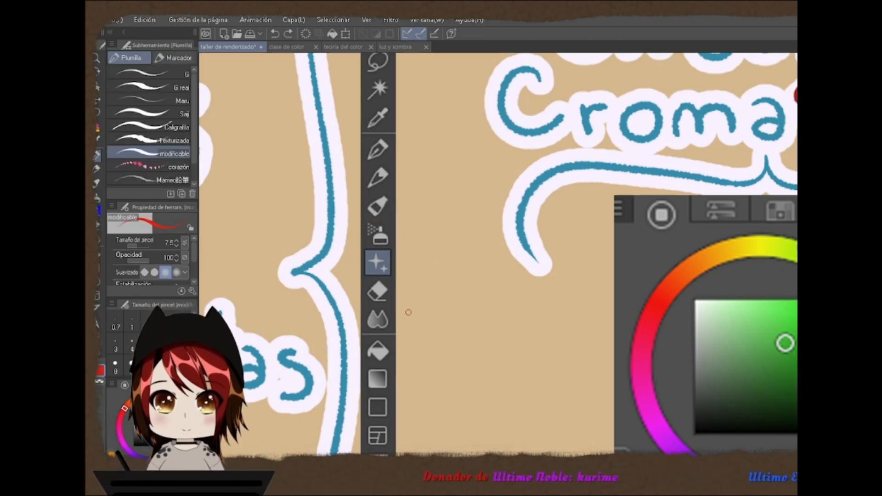
pyautogui.moveTo(429, 219); pyautogui.dragTo(443, 259)
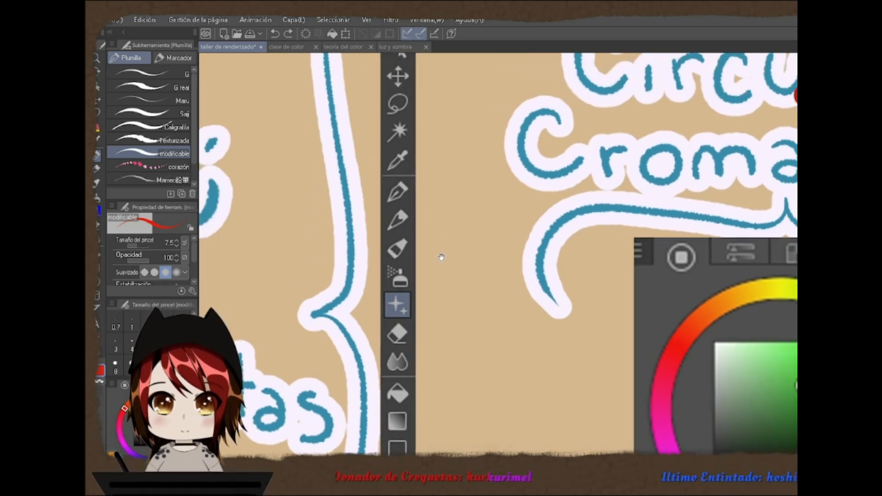
pyautogui.moveTo(416, 232)
pyautogui.mouseDown()
pyautogui.moveTo(404, 236)
pyautogui.moveTo(417, 187)
pyautogui.moveTo(421, 194)
pyautogui.mouseUp()
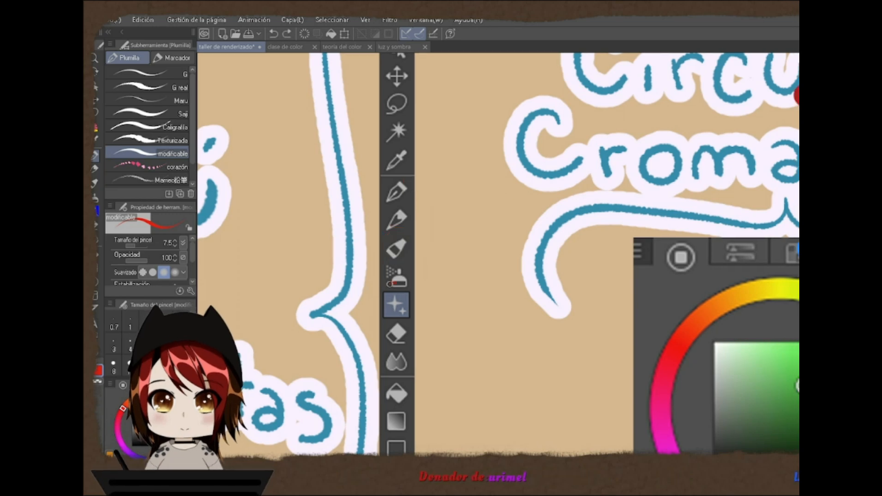
pyautogui.moveTo(390, 287)
pyautogui.mouseDown()
pyautogui.moveTo(380, 293)
pyautogui.moveTo(430, 276)
pyautogui.moveTo(407, 189)
pyautogui.moveTo(406, 202)
pyautogui.mouseUp()
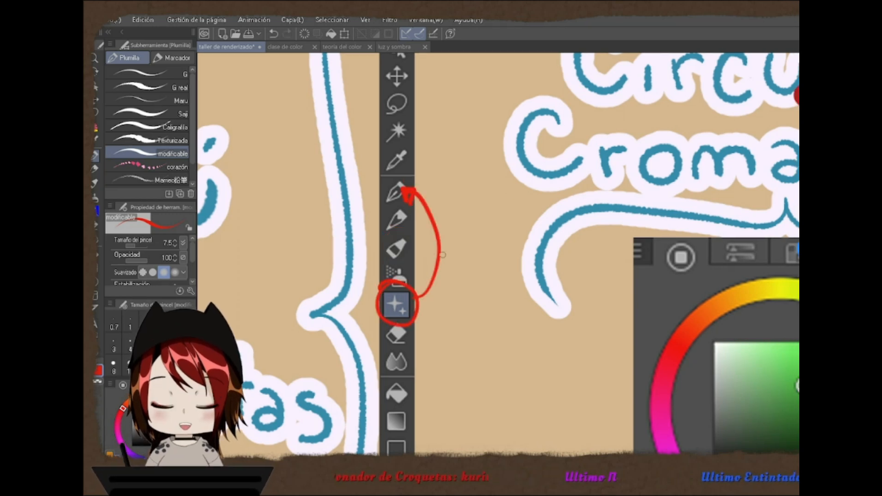
pyautogui.hotkey('ctrl', 'z')
pyautogui.hotkey('ctrl', 'z')
pyautogui.hotkey('ctrl', 'z')
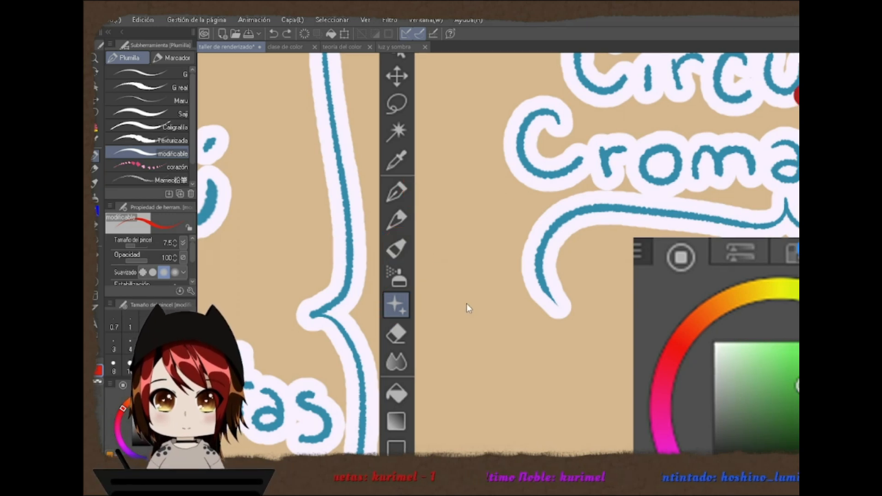
# - Circle the eraser icon and the blend icon in the pictured toolbar in red and undo the eraser mark
pyautogui.moveTo(434, 256); pyautogui.dragTo(414, 218)
pyautogui.moveTo(355, 301)
pyautogui.mouseDown()
pyautogui.moveTo(380, 277)
pyautogui.moveTo(381, 284)
pyautogui.mouseUp()
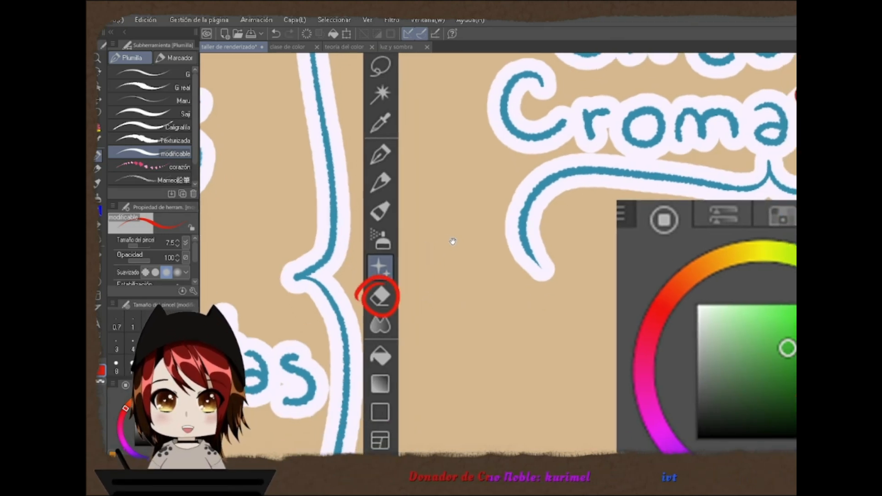
pyautogui.moveTo(453, 241); pyautogui.dragTo(440, 207)
pyautogui.hotkey('ctrl', 'z')
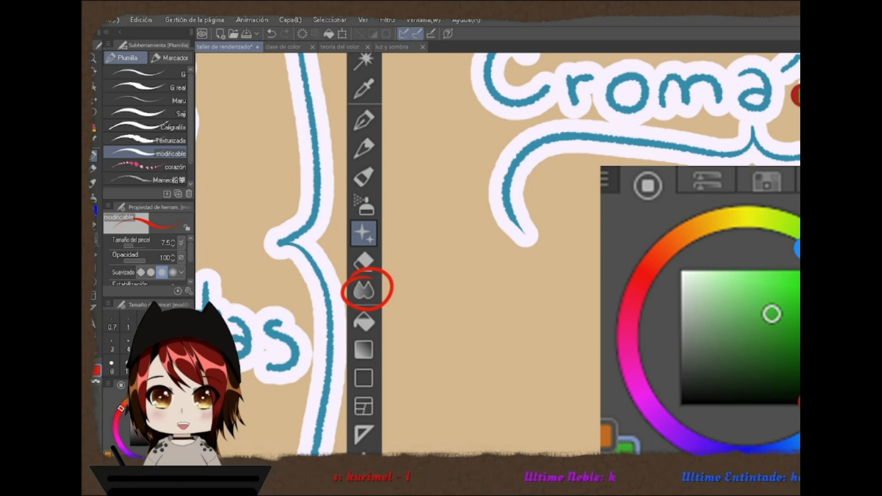
# - Paint a red patch and an adjoining orange patch beside the pictured toolbar with the modificable pen at size 7.5
pyautogui.press('j')
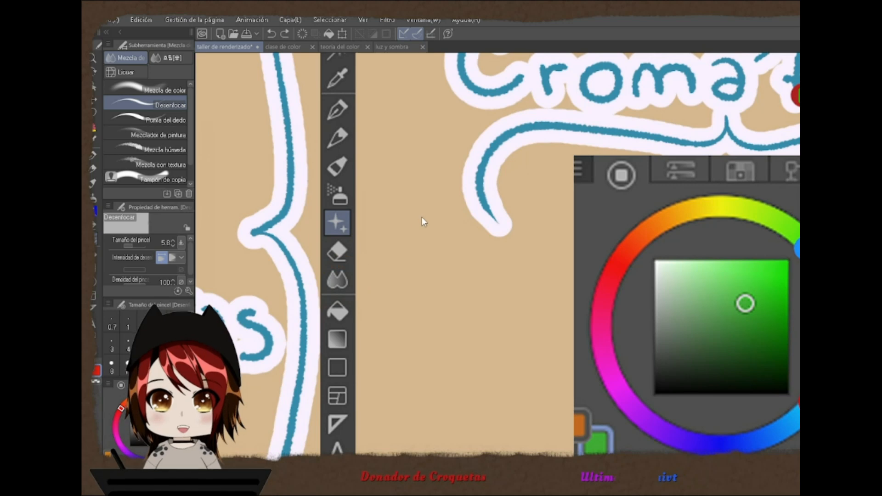
pyautogui.press('p')
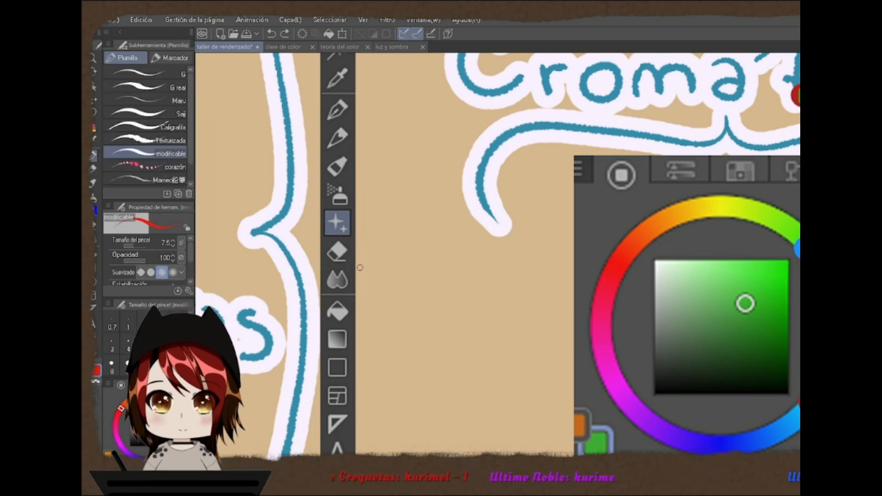
pyautogui.moveTo(391, 225)
pyautogui.mouseDown()
pyautogui.moveTo(363, 285)
pyautogui.moveTo(400, 214)
pyautogui.moveTo(382, 287)
pyautogui.moveTo(418, 216)
pyautogui.moveTo(406, 280)
pyautogui.moveTo(418, 282)
pyautogui.mouseUp()
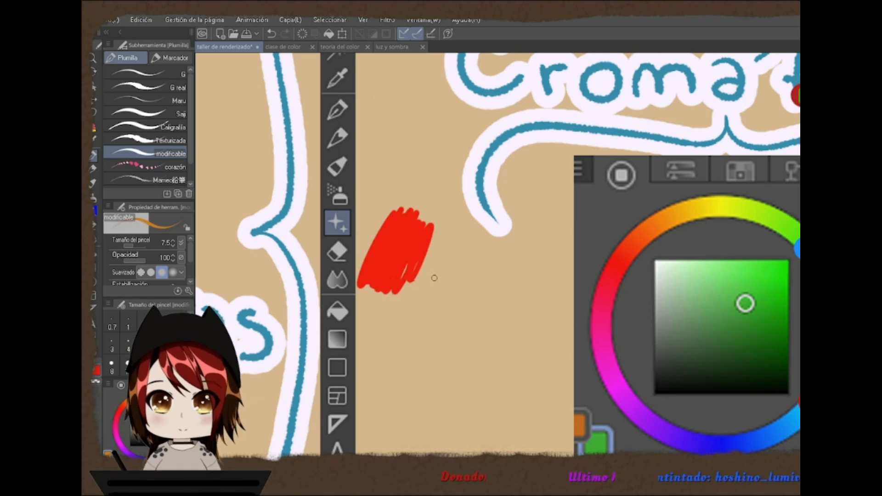
pyautogui.moveTo(424, 238)
pyautogui.mouseDown()
pyautogui.moveTo(404, 276)
pyautogui.moveTo(432, 226)
pyautogui.moveTo(430, 236)
pyautogui.mouseUp()
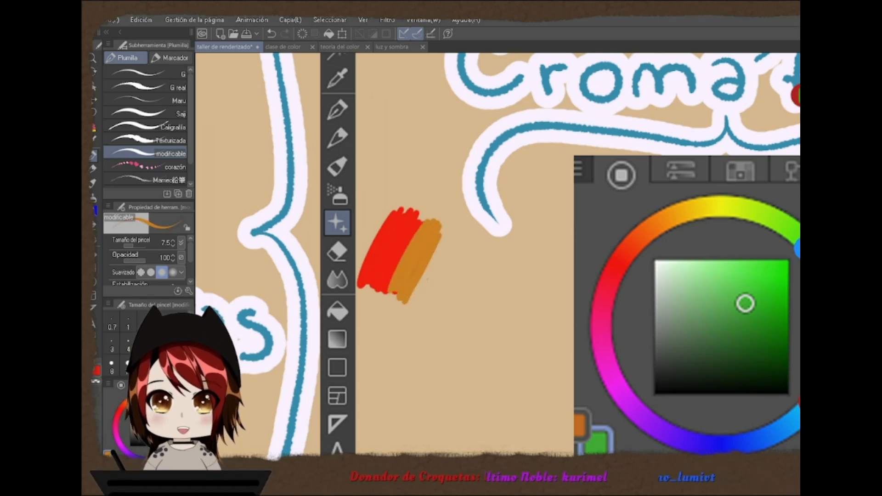
pyautogui.moveTo(428, 279)
pyautogui.mouseDown()
pyautogui.moveTo(441, 225)
pyautogui.moveTo(432, 298)
pyautogui.moveTo(455, 239)
pyautogui.mouseUp()
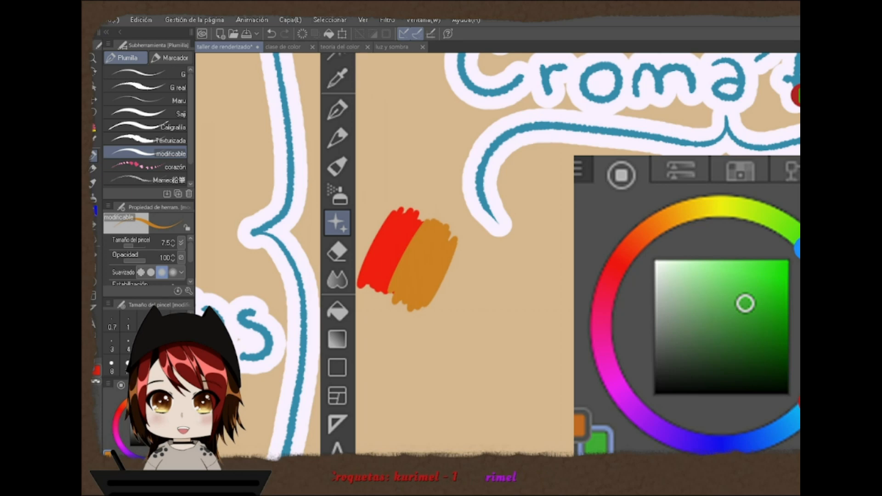
pyautogui.moveTo(406, 255); pyautogui.dragTo(430, 270)
# - Blur the border between the red and orange patches with Desenfocar at size 26.7 and undo the blur
pyautogui.press('j')
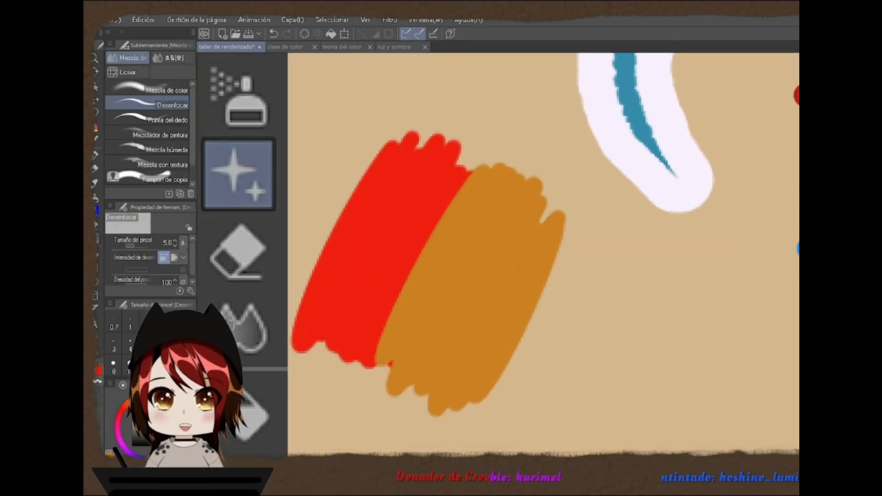
pyautogui.click(142, 246)
pyautogui.moveTo(394, 236)
pyautogui.mouseDown()
pyautogui.moveTo(423, 237)
pyautogui.moveTo(412, 266)
pyautogui.mouseUp()
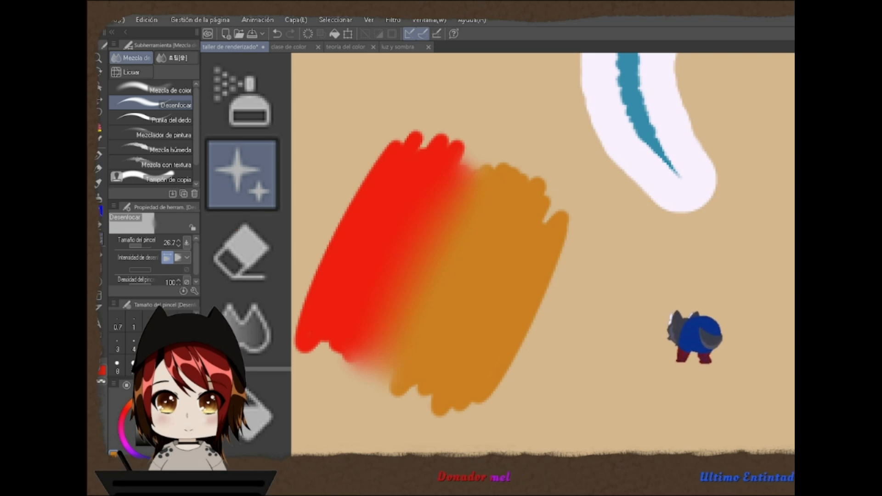
pyautogui.hotkey('ctrl', 'z')
# - Blend the border between the two patches with Mezcla de color at size 28.7 and undo the blend
pyautogui.click(170, 90)
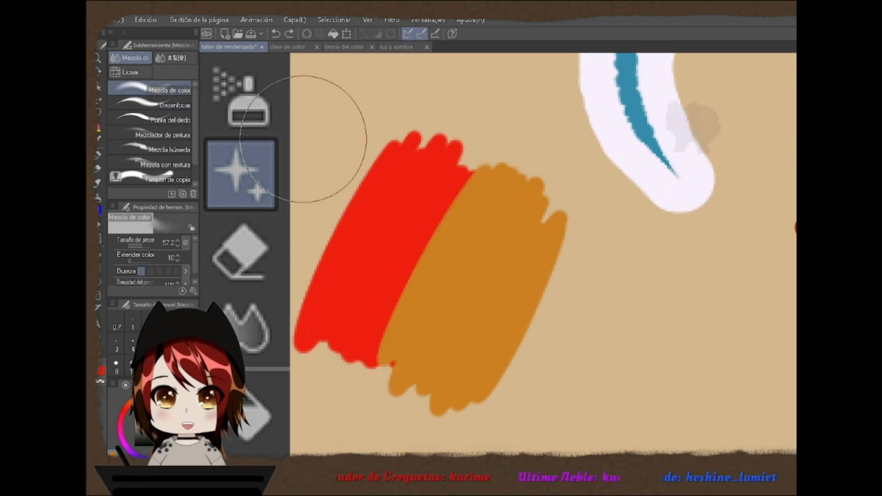
pyautogui.click(140, 247)
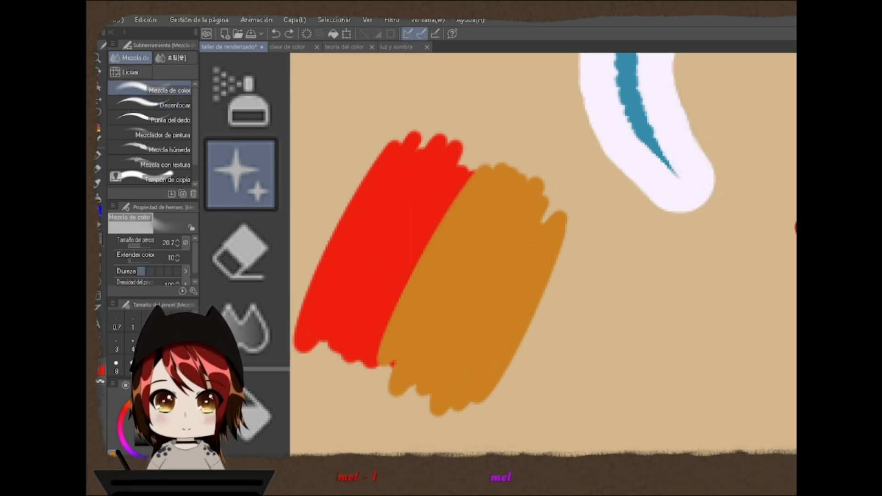
pyautogui.moveTo(442, 219)
pyautogui.mouseDown()
pyautogui.moveTo(408, 310)
pyautogui.moveTo(394, 301)
pyautogui.moveTo(468, 278)
pyautogui.moveTo(442, 217)
pyautogui.moveTo(461, 239)
pyautogui.moveTo(429, 324)
pyautogui.moveTo(373, 325)
pyautogui.mouseUp()
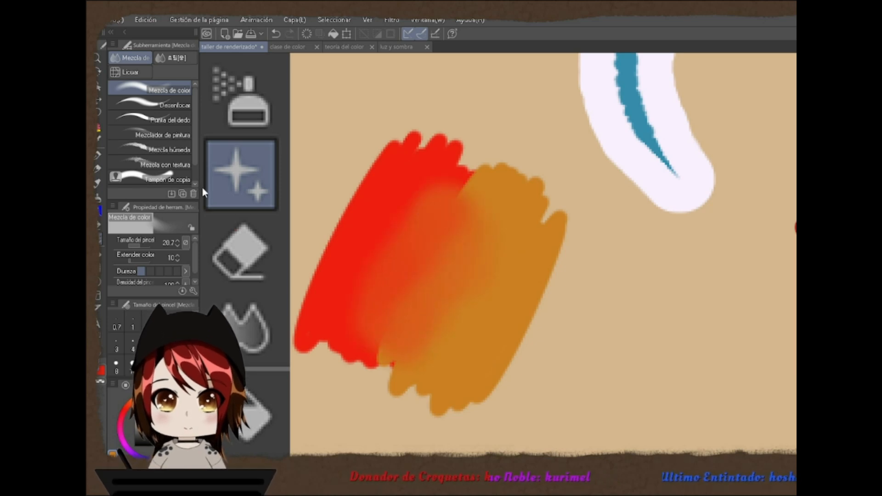
pyautogui.hotkey('ctrl', 'z')
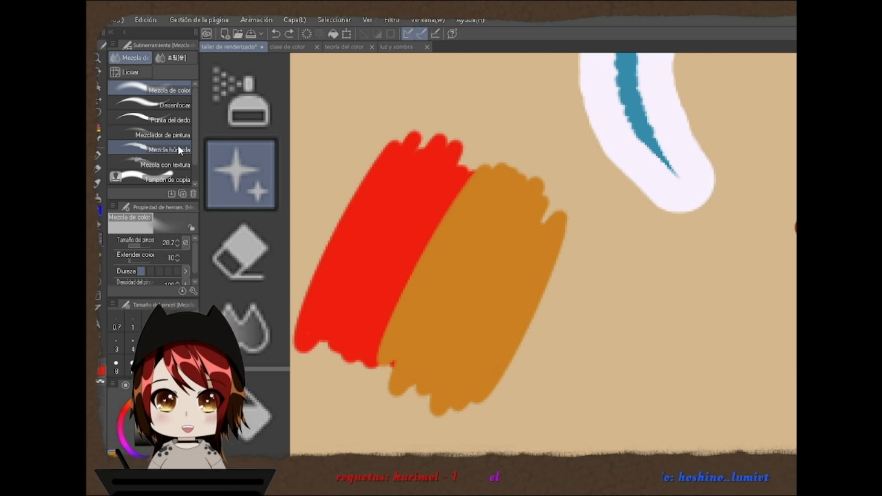
# - Blend the two patches with Mezcla húmeda at size 28.7 and undo the strokes
pyautogui.click(178, 147)
pyautogui.moveTo(145, 247); pyautogui.dragTo(140, 247)
pyautogui.moveTo(404, 256)
pyautogui.mouseDown()
pyautogui.moveTo(427, 251)
pyautogui.moveTo(458, 225)
pyautogui.moveTo(419, 262)
pyautogui.moveTo(387, 319)
pyautogui.moveTo(437, 287)
pyautogui.moveTo(457, 229)
pyautogui.mouseUp()
pyautogui.hotkey('ctrl', 'z')
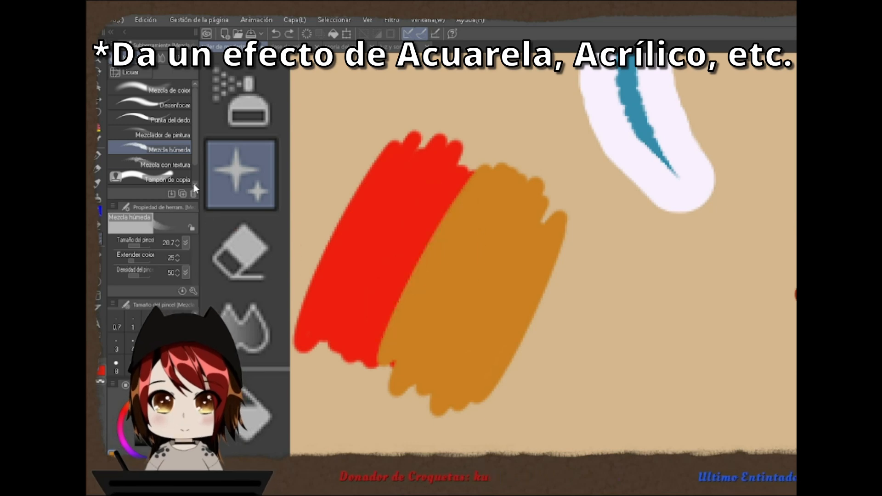
# - Blend the border between the red and orange patches with Mezcla con textura at size 44.3
pyautogui.click(166, 164)
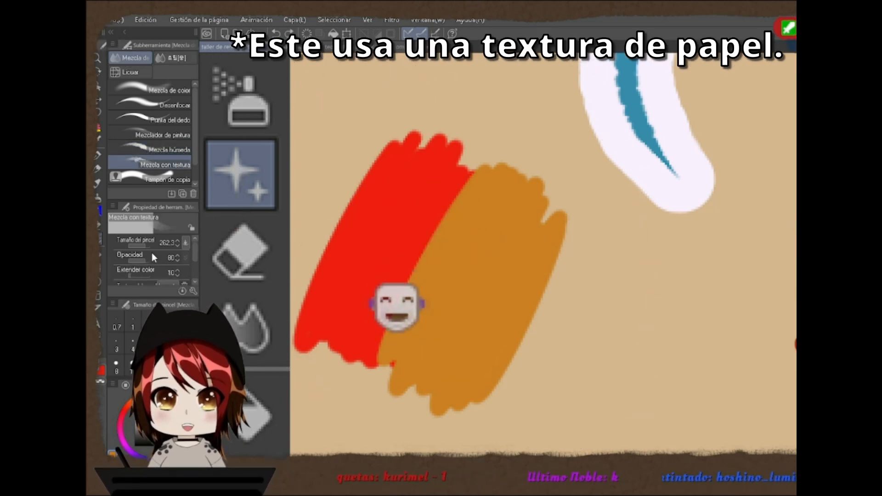
pyautogui.click(142, 247)
pyautogui.moveTo(433, 266)
pyautogui.mouseDown()
pyautogui.moveTo(437, 234)
pyautogui.moveTo(416, 251)
pyautogui.moveTo(408, 314)
pyautogui.moveTo(402, 301)
pyautogui.moveTo(414, 232)
pyautogui.moveTo(439, 219)
pyautogui.moveTo(461, 234)
pyautogui.moveTo(462, 284)
pyautogui.mouseUp()
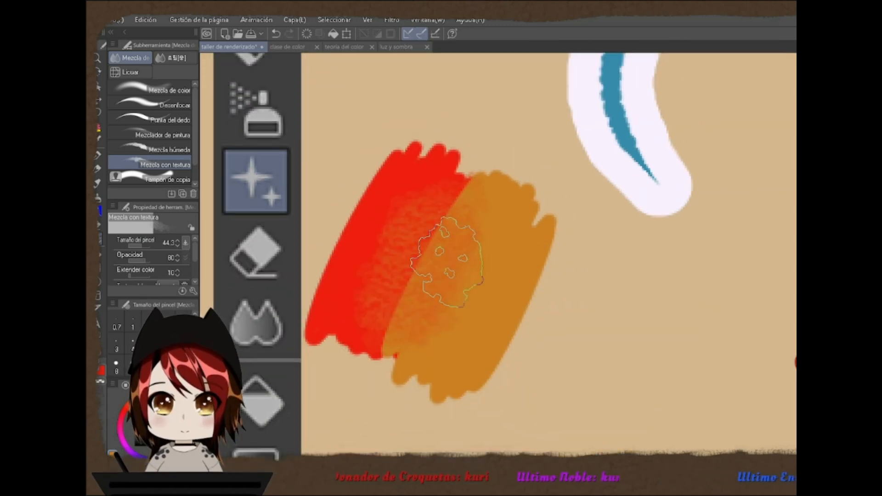
# - Smudge pointed streaks across the patches' border and beyond their edges with Punta del dedo at size 16.1
pyautogui.click(170, 119)
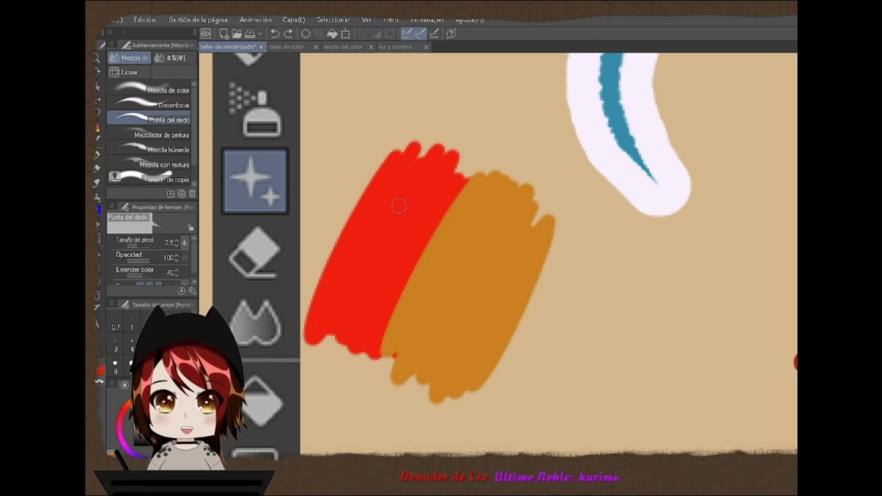
pyautogui.moveTo(135, 247); pyautogui.dragTo(139, 247)
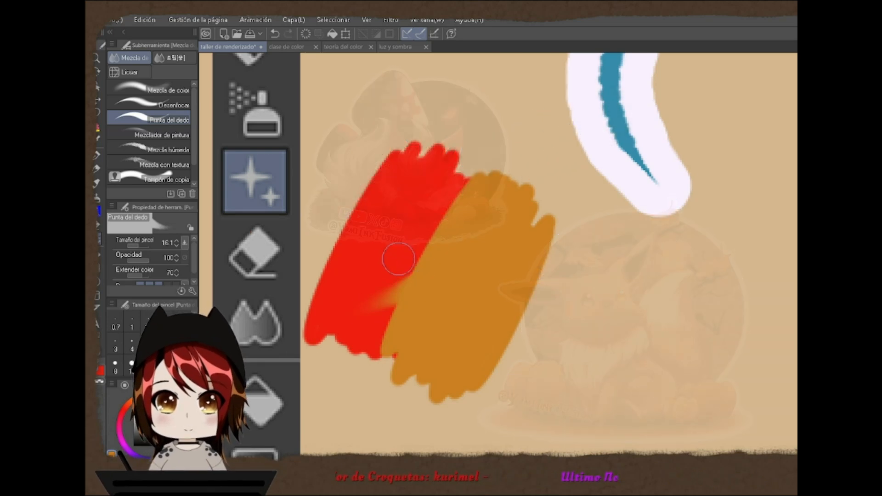
pyautogui.moveTo(394, 256); pyautogui.dragTo(558, 214)
pyautogui.moveTo(399, 250); pyautogui.dragTo(557, 197)
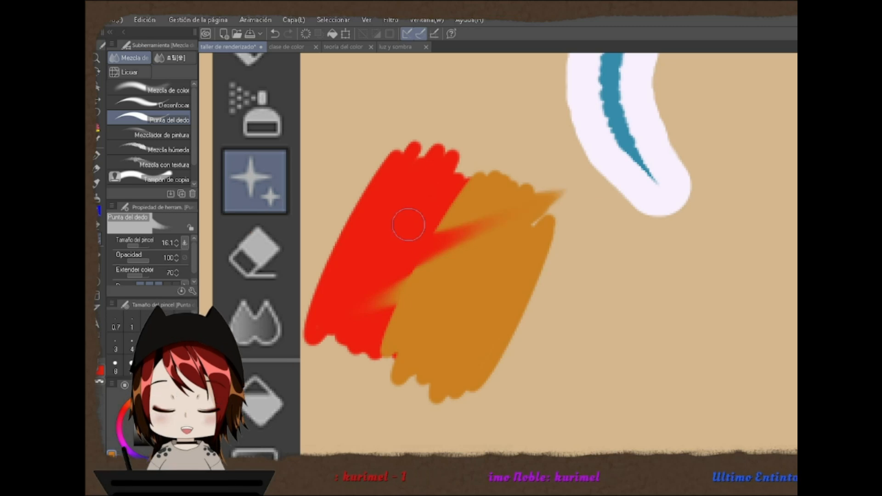
pyautogui.moveTo(408, 222); pyautogui.dragTo(564, 155)
pyautogui.moveTo(460, 198); pyautogui.dragTo(464, 63)
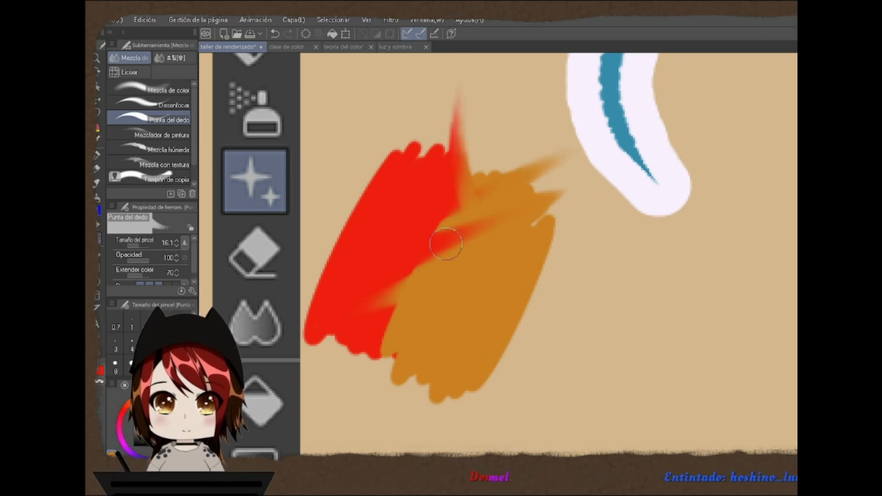
pyautogui.moveTo(417, 249)
pyautogui.mouseDown()
pyautogui.moveTo(479, 333)
pyautogui.moveTo(415, 266)
pyautogui.moveTo(462, 327)
pyautogui.moveTo(392, 266)
pyautogui.moveTo(442, 320)
pyautogui.moveTo(403, 249)
pyautogui.moveTo(485, 279)
pyautogui.mouseUp()
pyautogui.moveTo(427, 243); pyautogui.dragTo(492, 238)
pyautogui.moveTo(430, 227); pyautogui.dragTo(510, 225)
pyautogui.moveTo(450, 217); pyautogui.dragTo(501, 215)
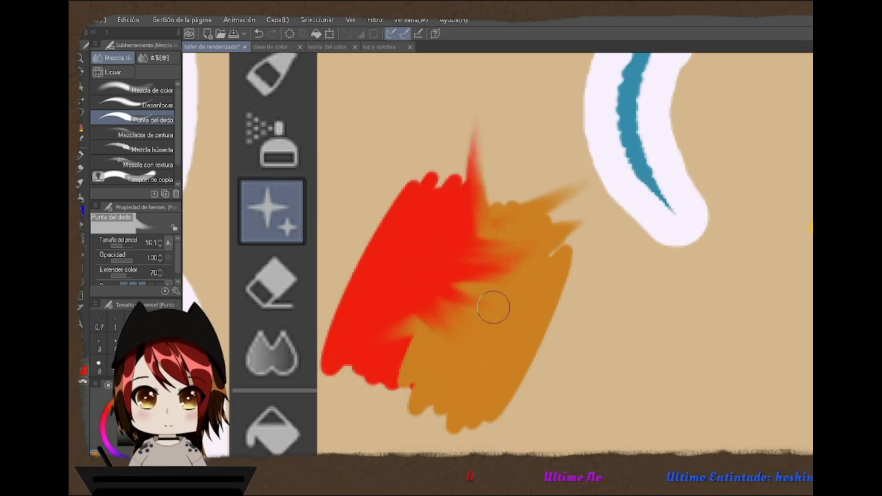
pyautogui.moveTo(488, 312); pyautogui.dragTo(480, 285)
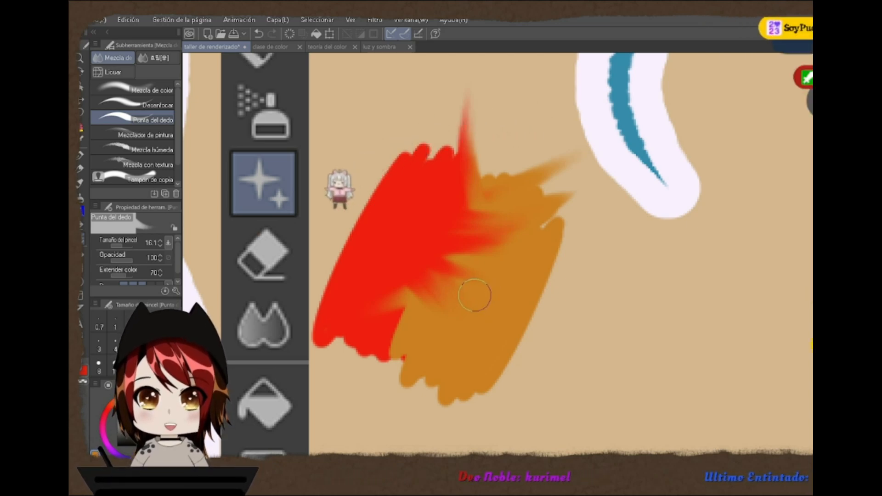
# - Pull a broad red smear diagonally from the red patch towards the curved brace with Mezcla de color
pyautogui.click(160, 89)
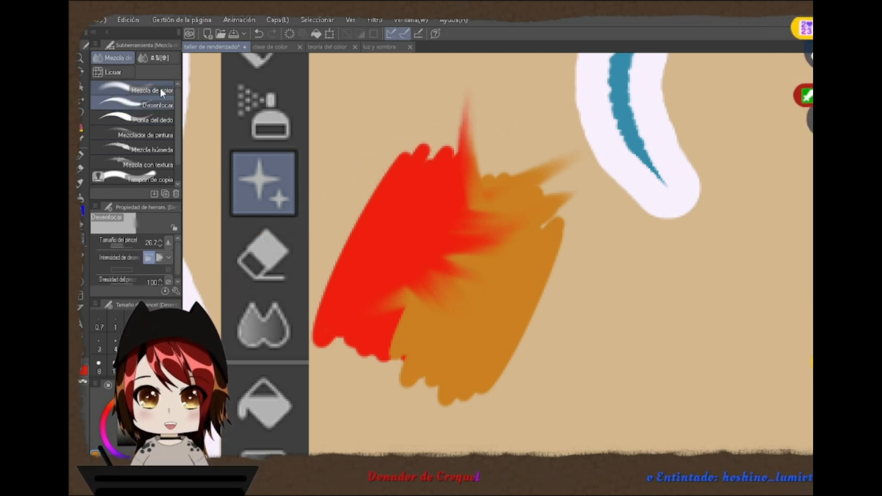
pyautogui.moveTo(449, 211); pyautogui.dragTo(528, 102)
pyautogui.moveTo(452, 204)
pyautogui.mouseDown()
pyautogui.moveTo(540, 86)
pyautogui.moveTo(557, 73)
pyautogui.mouseUp()
pyautogui.moveTo(449, 203)
pyautogui.mouseDown()
pyautogui.moveTo(570, 67)
pyautogui.moveTo(509, 154)
pyautogui.moveTo(437, 212)
pyautogui.moveTo(578, 61)
pyautogui.mouseUp()
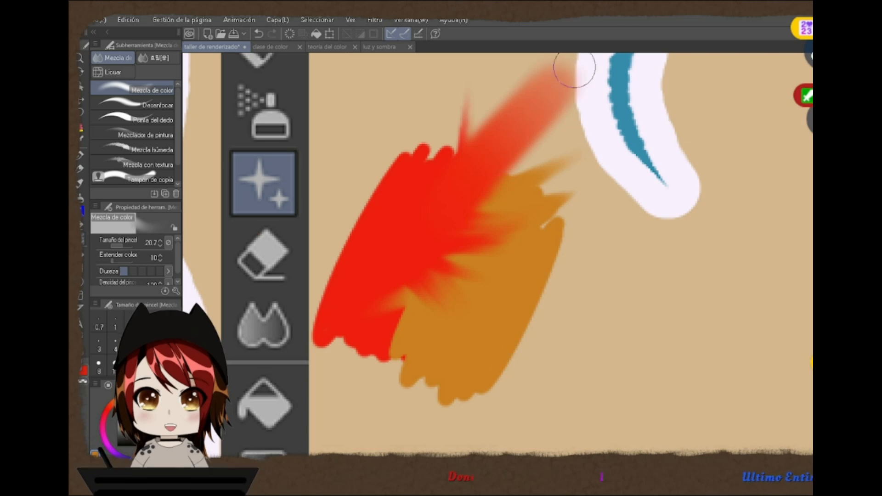
pyautogui.moveTo(452, 200); pyautogui.dragTo(571, 79)
pyautogui.moveTo(469, 245)
pyautogui.mouseDown()
pyautogui.moveTo(455, 274)
pyautogui.moveTo(459, 290)
pyautogui.mouseUp()
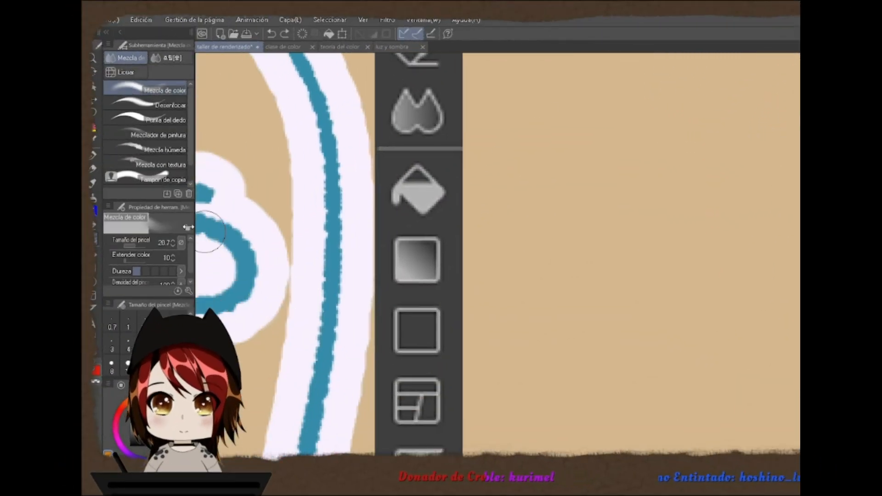
# - Circle the paint bucket icon in the pictured toolbar in orange with the modificable pen and undo the mark
pyautogui.click(93, 152)
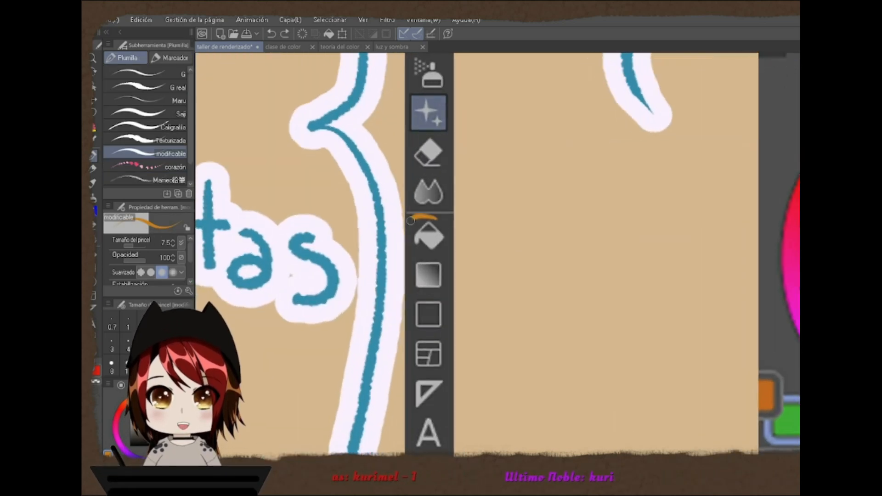
pyautogui.moveTo(432, 212); pyautogui.dragTo(436, 215)
pyautogui.moveTo(480, 311)
pyautogui.mouseDown()
pyautogui.moveTo(481, 274)
pyautogui.moveTo(445, 253)
pyautogui.mouseUp()
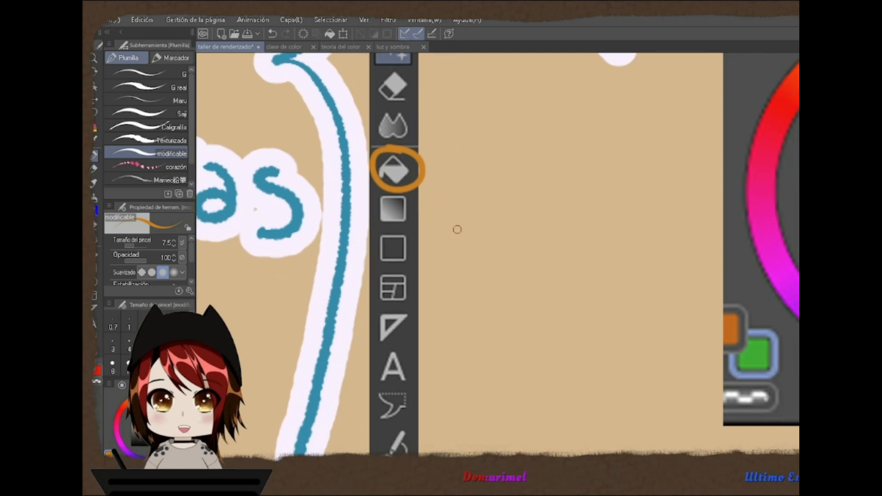
pyautogui.moveTo(461, 209); pyautogui.dragTo(470, 252)
pyautogui.hotkey('ctrl', 'z')
# - Mark the group of icons below the paint bucket in the pictured toolbar in orange and undo the mark
pyautogui.moveTo(423, 334)
pyautogui.mouseDown()
pyautogui.moveTo(470, 316)
pyautogui.moveTo(461, 255)
pyautogui.moveTo(470, 267)
pyautogui.mouseUp()
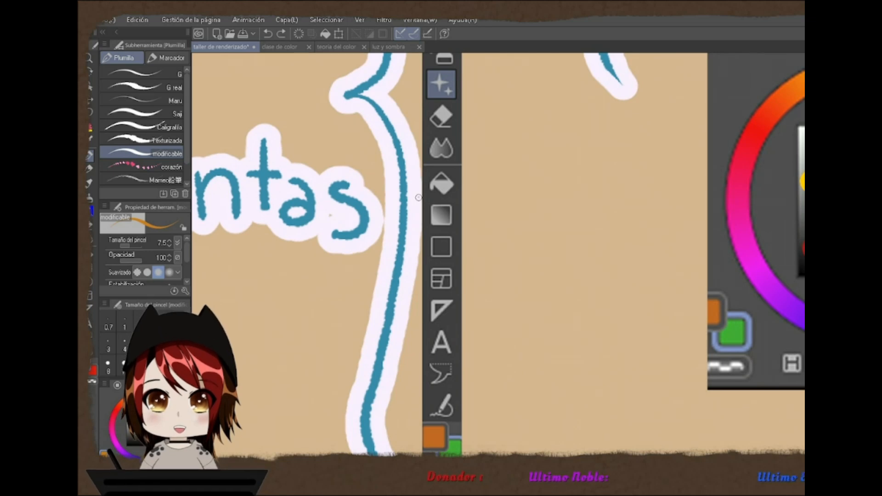
pyautogui.moveTo(418, 197)
pyautogui.mouseDown()
pyautogui.moveTo(469, 199)
pyautogui.moveTo(476, 389)
pyautogui.mouseUp()
pyautogui.hotkey('ctrl', 'z')
# - Circle the ruler icon in the pictured toolbar in orange and draw a freehand vertical line in the empty area beside it
pyautogui.moveTo(432, 294)
pyautogui.mouseDown()
pyautogui.moveTo(453, 292)
pyautogui.moveTo(446, 317)
pyautogui.mouseUp()
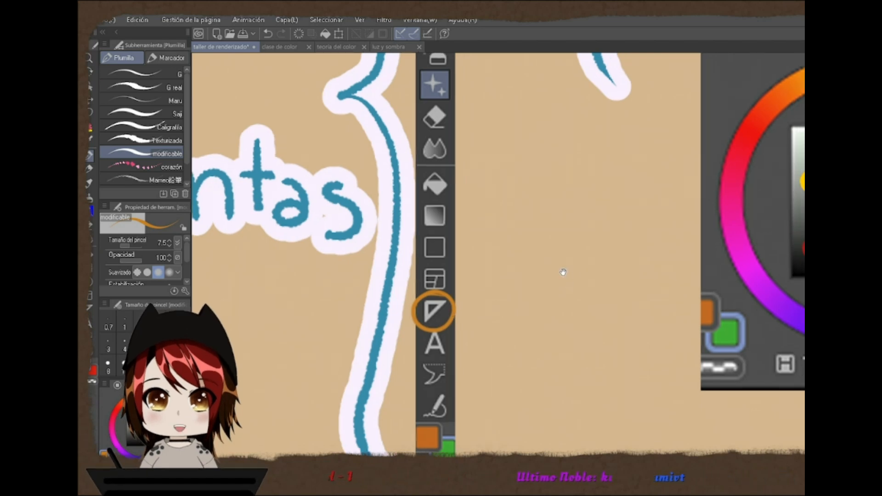
pyautogui.moveTo(561, 272); pyautogui.dragTo(446, 326)
pyautogui.click(472, 295)
pyautogui.moveTo(461, 168); pyautogui.dragTo(465, 357)
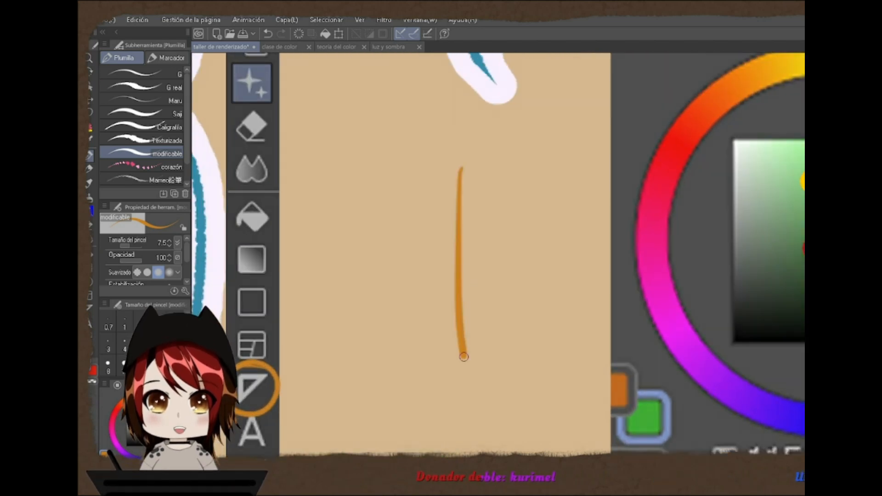
# - Draw freehand strokes beside the orange vertical line in the empty area and undo them together with the line
pyautogui.moveTo(423, 305)
pyautogui.mouseDown()
pyautogui.moveTo(459, 319)
pyautogui.moveTo(498, 291)
pyautogui.mouseUp()
pyautogui.hotkey('ctrl', 'z')
pyautogui.moveTo(461, 318); pyautogui.dragTo(486, 303)
pyautogui.hotkey('ctrl', 'z')
pyautogui.hotkey('ctrl', 'z')
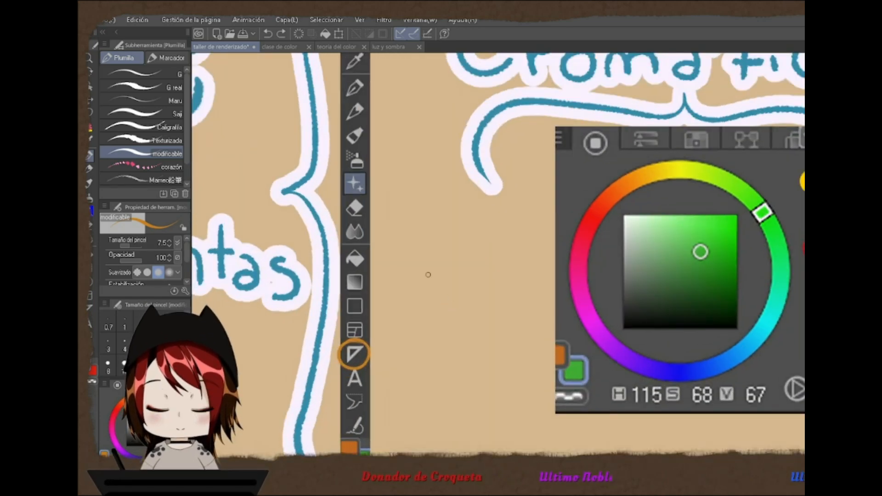
# - Draw freehand perspective lines spreading from one orange vanishing point in the empty area and undo them
pyautogui.moveTo(426, 270)
pyautogui.mouseDown()
pyautogui.moveTo(443, 263)
pyautogui.moveTo(524, 306)
pyautogui.mouseUp()
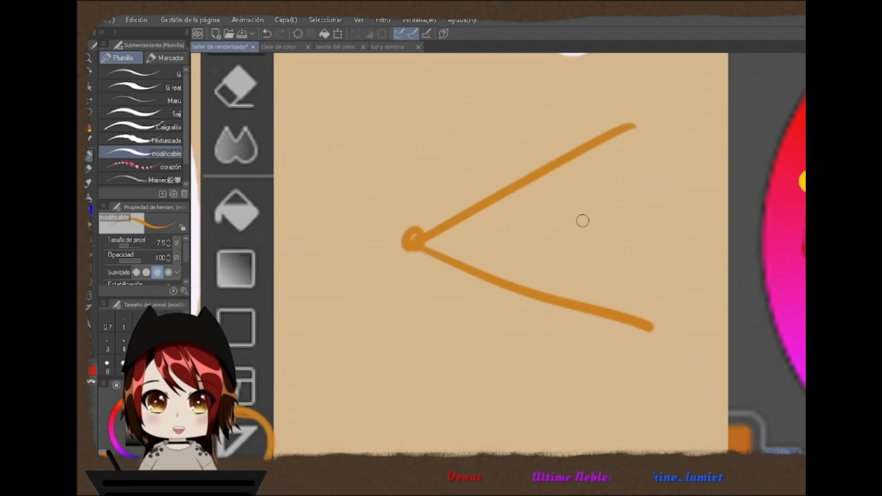
pyautogui.moveTo(582, 209); pyautogui.dragTo(423, 241)
pyautogui.hotkey('ctrl', 'z')
pyautogui.hotkey('ctrl', 'z')
pyautogui.hotkey('ctrl', 'z')
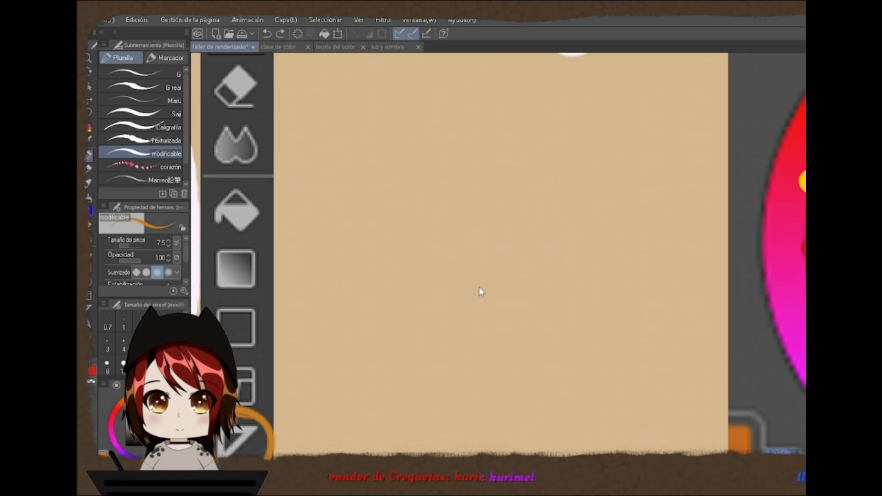
# - Circle the panel-division icon above the ruler in the pictured toolbar in orange
pyautogui.moveTo(447, 303); pyautogui.dragTo(412, 315)
pyautogui.moveTo(435, 286); pyautogui.dragTo(474, 253)
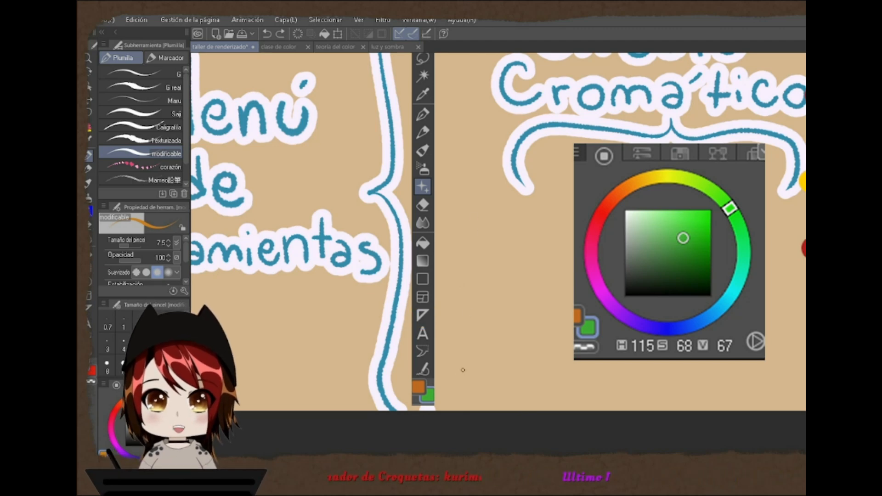
pyautogui.scroll(3, 425, 307)
pyautogui.moveTo(431, 276)
pyautogui.mouseDown()
pyautogui.moveTo(450, 293)
pyautogui.moveTo(432, 275)
pyautogui.mouseUp()
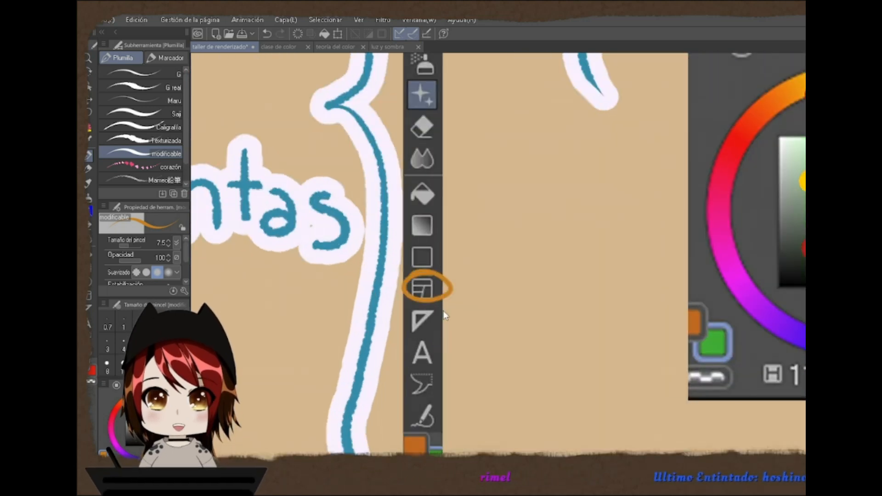
# - Circle the gradient icon and the square shape icon in the pictured toolbar in orange, undoing each mark
pyautogui.moveTo(437, 211)
pyautogui.mouseDown()
pyautogui.moveTo(401, 226)
pyautogui.moveTo(439, 214)
pyautogui.mouseUp()
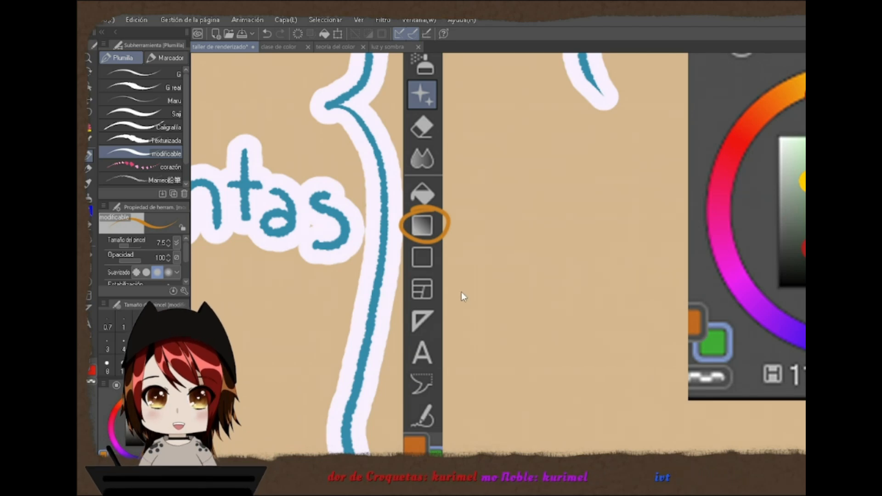
pyautogui.hotkey('ctrl', 'z')
pyautogui.moveTo(438, 240)
pyautogui.mouseDown()
pyautogui.moveTo(453, 272)
pyautogui.moveTo(437, 254)
pyautogui.mouseUp()
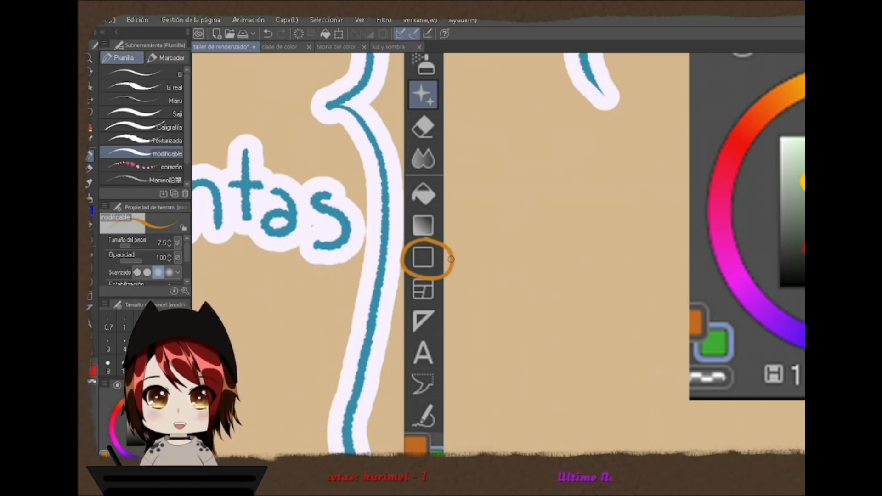
pyautogui.hotkey('ctrl', 'z')
# - Circle the letter A text icon in orange, sketch freehand strokes in the empty area beside it, and undo the marks
pyautogui.moveTo(451, 347)
pyautogui.mouseDown()
pyautogui.moveTo(460, 277)
pyautogui.moveTo(411, 285)
pyautogui.mouseUp()
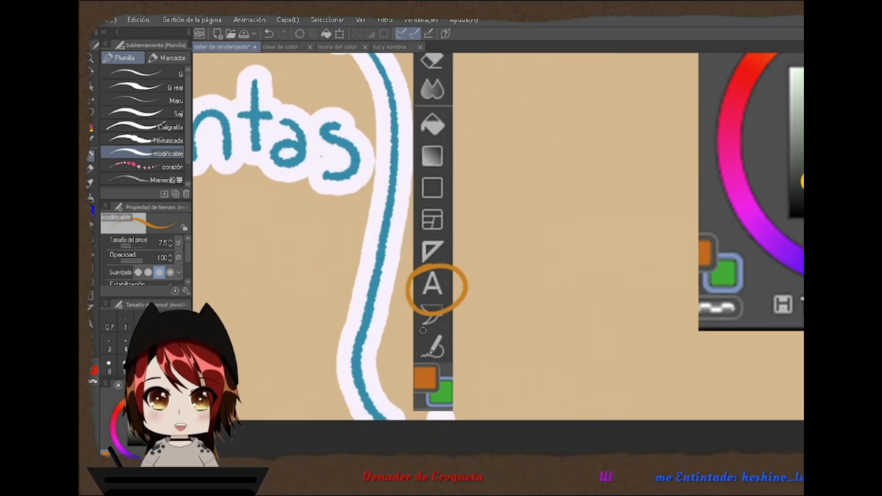
pyautogui.moveTo(536, 240)
pyautogui.mouseDown()
pyautogui.moveTo(600, 224)
pyautogui.moveTo(697, 220)
pyautogui.mouseUp()
pyautogui.hotkey('ctrl', 'z')
pyautogui.hotkey('ctrl', 'z')
pyautogui.moveTo(539, 213)
pyautogui.mouseDown()
pyautogui.moveTo(548, 234)
pyautogui.moveTo(645, 239)
pyautogui.mouseUp()
pyautogui.hotkey('ctrl', 'z')
pyautogui.hotkey('ctrl', 'z')
pyautogui.hotkey('ctrl', 'z')
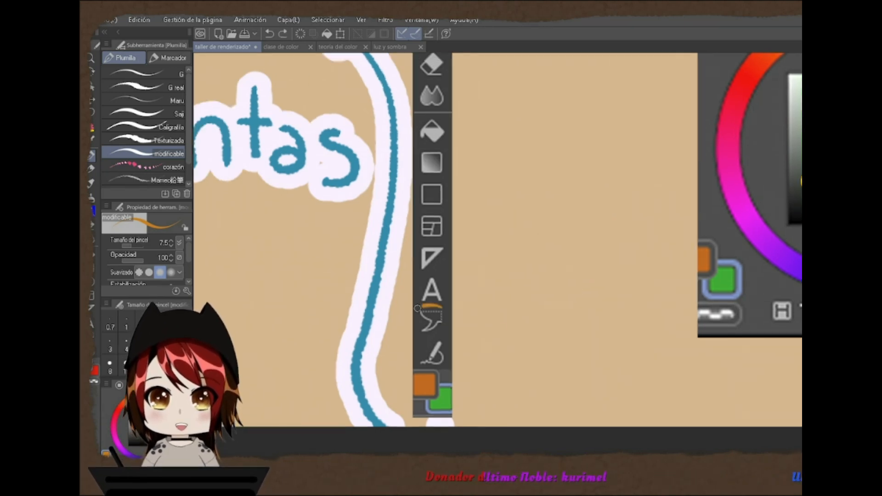
# - Mark the speech balloon and line correction icons in the pictured toolbar in orange and undo the marks
pyautogui.moveTo(429, 306)
pyautogui.mouseDown()
pyautogui.moveTo(429, 377)
pyautogui.moveTo(458, 320)
pyautogui.moveTo(422, 310)
pyautogui.mouseUp()
pyautogui.moveTo(446, 348)
pyautogui.mouseDown()
pyautogui.moveTo(412, 350)
pyautogui.moveTo(452, 338)
pyautogui.moveTo(435, 348)
pyautogui.mouseUp()
pyautogui.moveTo(440, 317)
pyautogui.mouseDown()
pyautogui.moveTo(416, 322)
pyautogui.moveTo(423, 299)
pyautogui.mouseUp()
pyautogui.hotkey('ctrl', 'z')
pyautogui.hotkey('ctrl', 'z')
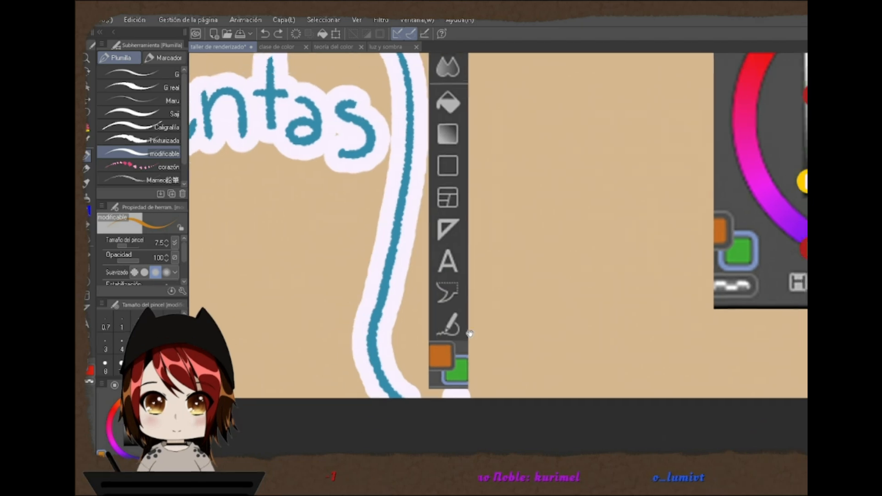
# - Box the color swatches at the end of the pictured toolbar in orange and mark the individual swatches inside
pyautogui.moveTo(480, 330)
pyautogui.mouseDown()
pyautogui.moveTo(423, 331)
pyautogui.moveTo(416, 379)
pyautogui.moveTo(438, 393)
pyautogui.moveTo(482, 333)
pyautogui.mouseUp()
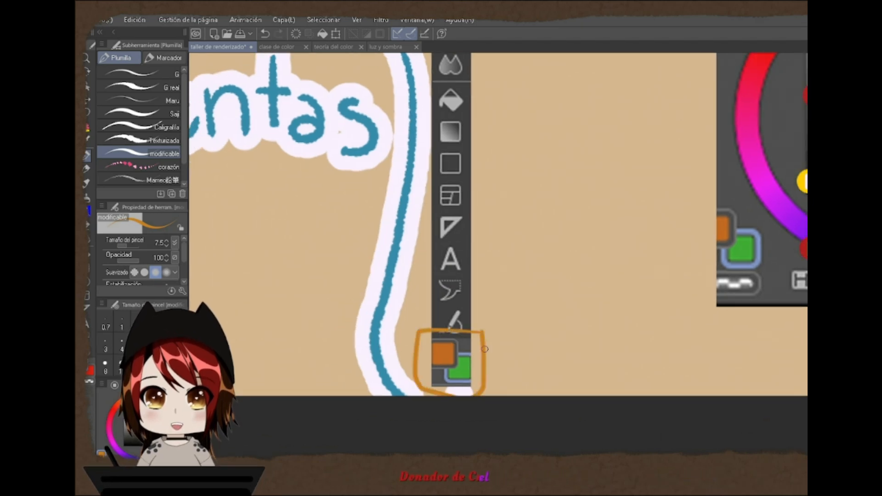
pyautogui.moveTo(471, 367); pyautogui.dragTo(446, 372)
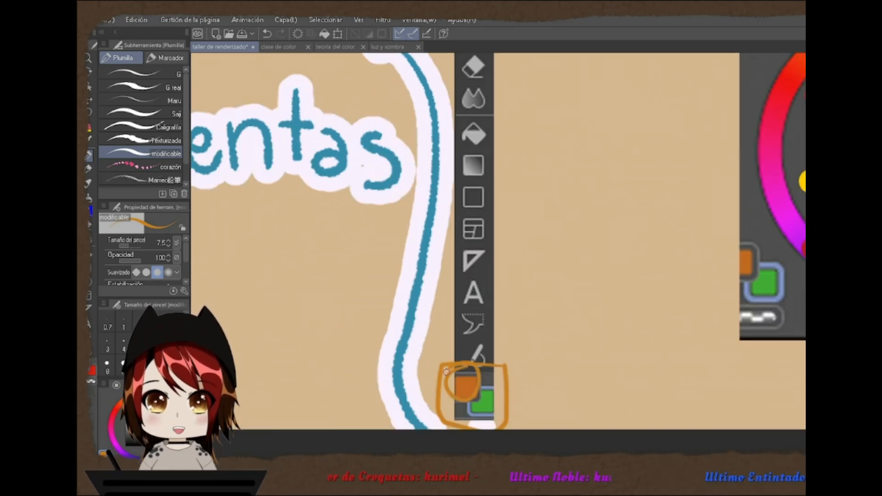
pyautogui.moveTo(494, 385); pyautogui.dragTo(491, 384)
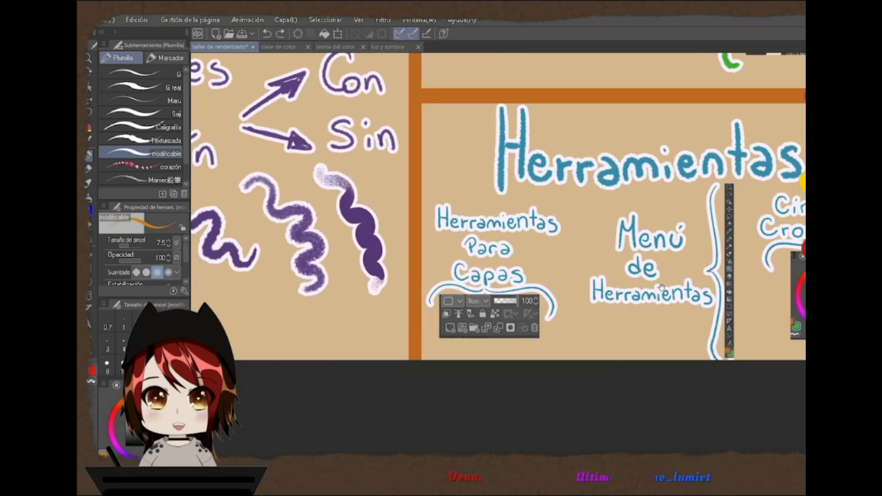
# - Circle the opacity slider and its 100 value in the picture under Herramientas Para Capas in orange
pyautogui.moveTo(496, 276); pyautogui.dragTo(522, 290)
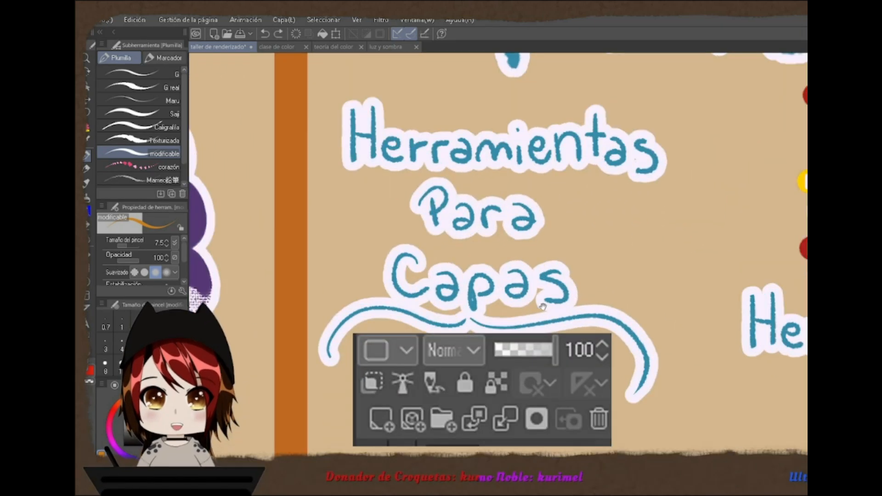
pyautogui.moveTo(552, 335)
pyautogui.mouseDown()
pyautogui.moveTo(533, 274)
pyautogui.moveTo(453, 279)
pyautogui.moveTo(494, 305)
pyautogui.moveTo(565, 308)
pyautogui.moveTo(610, 291)
pyautogui.moveTo(579, 257)
pyautogui.moveTo(519, 257)
pyautogui.moveTo(468, 274)
pyautogui.mouseUp()
pyautogui.scroll(2, 501, 296)
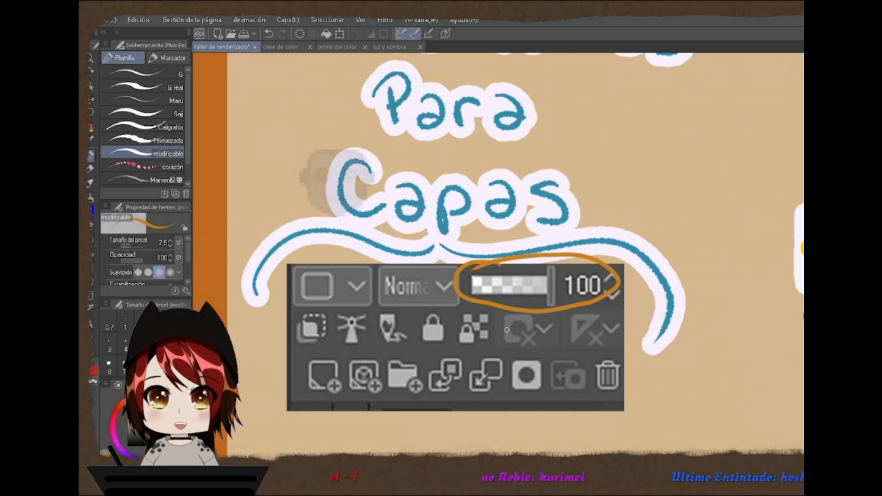
# - Circle the Normal blending mode list and the first dropdown of the pictured layer toolbar in orange, undoing each mark
pyautogui.moveTo(441, 252)
pyautogui.mouseDown()
pyautogui.moveTo(374, 294)
pyautogui.moveTo(464, 271)
pyautogui.moveTo(387, 298)
pyautogui.mouseUp()
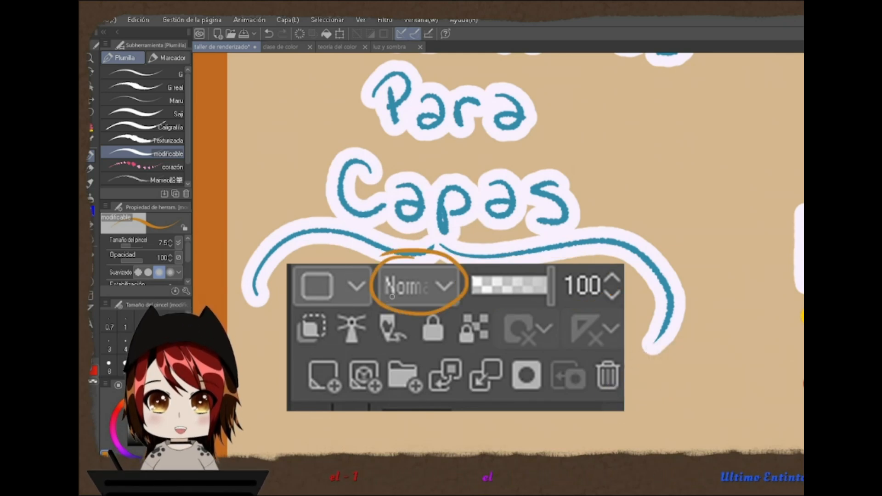
pyautogui.hotkey('ctrl', 'z')
pyautogui.moveTo(340, 255)
pyautogui.mouseDown()
pyautogui.moveTo(285, 283)
pyautogui.moveTo(373, 265)
pyautogui.moveTo(299, 258)
pyautogui.mouseUp()
pyautogui.hotkey('ctrl', 'z')
# - Circle the clipping icon in the pictured layer toolbar in orange, add a downward arrow beside it, and undo the marks
pyautogui.moveTo(334, 317)
pyautogui.mouseDown()
pyautogui.moveTo(289, 321)
pyautogui.moveTo(310, 307)
pyautogui.mouseUp()
pyautogui.moveTo(276, 329)
pyautogui.mouseDown()
pyautogui.moveTo(265, 355)
pyautogui.moveTo(272, 350)
pyautogui.mouseUp()
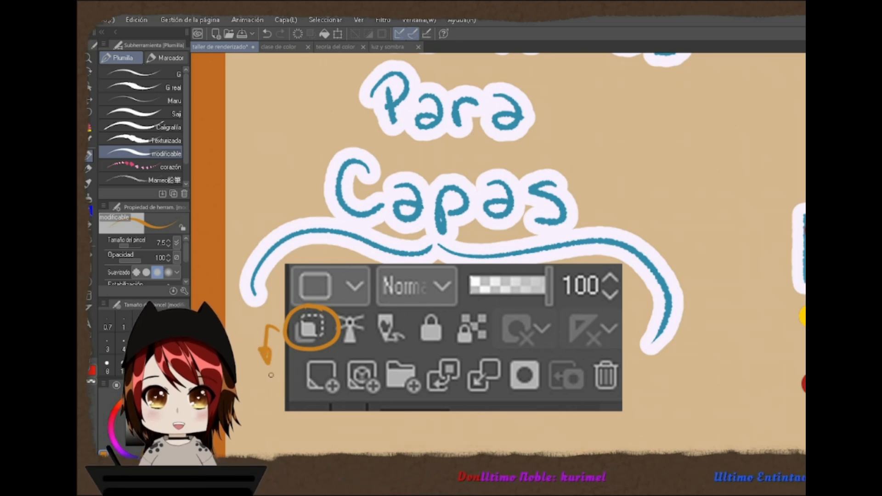
pyautogui.hotkey('ctrl', 'z')
pyautogui.hotkey('ctrl', 'z')
pyautogui.hotkey('ctrl', 'z')
# - Circle the new layer and new folder icons in the pictured layer toolbar in orange, undoing each mark
pyautogui.moveTo(329, 354); pyautogui.dragTo(310, 348)
pyautogui.hotkey('ctrl', 'z')
pyautogui.moveTo(396, 353); pyautogui.dragTo(378, 360)
pyautogui.hotkey('ctrl', 'z')
# - Circle the transfer-down and merge-down icons together in orange, draw a small circle with a downward arrow above them, and undo the marks
pyautogui.moveTo(469, 351)
pyautogui.mouseDown()
pyautogui.moveTo(428, 357)
pyautogui.moveTo(485, 399)
pyautogui.moveTo(478, 349)
pyautogui.moveTo(448, 356)
pyautogui.mouseUp()
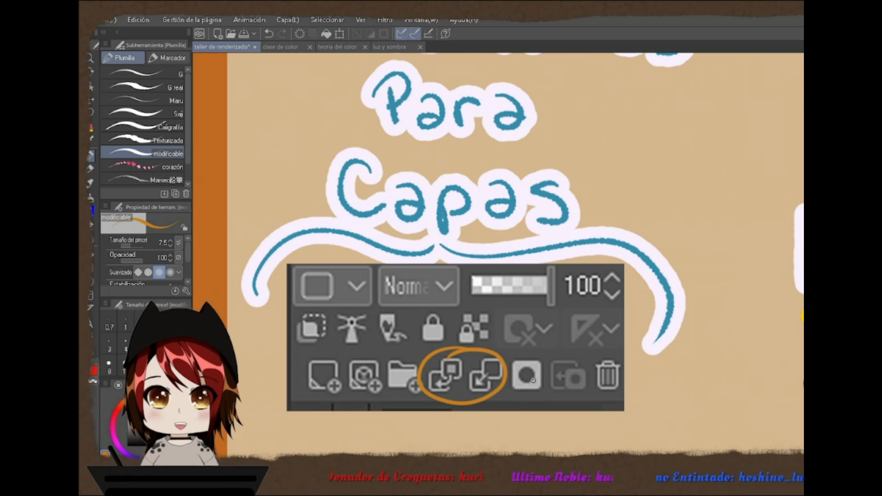
pyautogui.moveTo(565, 286)
pyautogui.mouseDown()
pyautogui.moveTo(561, 305)
pyautogui.moveTo(555, 293)
pyautogui.moveTo(546, 337)
pyautogui.mouseUp()
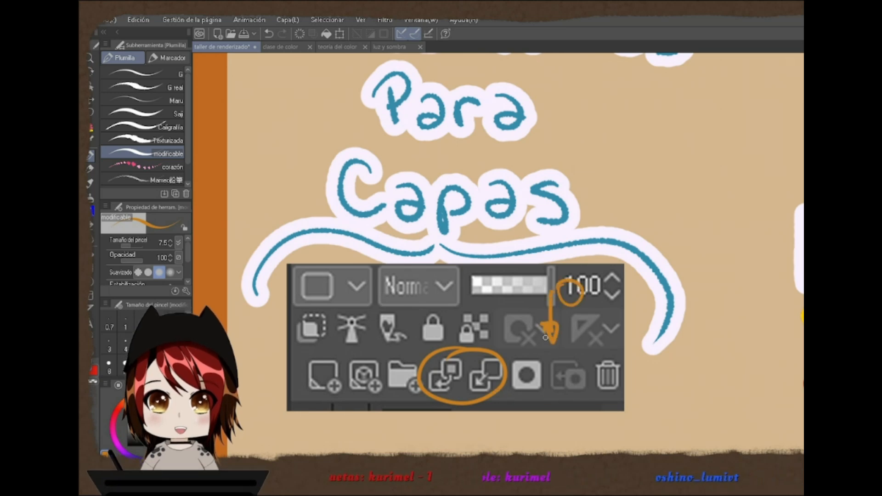
pyautogui.hotkey('ctrl', 'z')
pyautogui.hotkey('ctrl', 'z')
pyautogui.hotkey('ctrl', 'z')
pyautogui.hotkey('ctrl', 'z')
# - Mark the merge-down icon with a downward stroke nearby, mark the transfer-down icon in orange, and undo all the marks
pyautogui.moveTo(494, 360)
pyautogui.mouseDown()
pyautogui.moveTo(474, 370)
pyautogui.moveTo(503, 383)
pyautogui.moveTo(496, 365)
pyautogui.mouseUp()
pyautogui.moveTo(557, 317)
pyautogui.mouseDown()
pyautogui.moveTo(547, 359)
pyautogui.moveTo(557, 352)
pyautogui.mouseUp()
pyautogui.hotkey('ctrl', 'z')
pyautogui.hotkey('ctrl', 'z')
pyautogui.hotkey('ctrl', 'z')
pyautogui.hotkey('ctrl', 'z')
pyautogui.moveTo(452, 366)
pyautogui.mouseDown()
pyautogui.moveTo(432, 369)
pyautogui.moveTo(461, 376)
pyautogui.moveTo(437, 364)
pyautogui.moveTo(448, 358)
pyautogui.moveTo(435, 370)
pyautogui.moveTo(441, 411)
pyautogui.mouseUp()
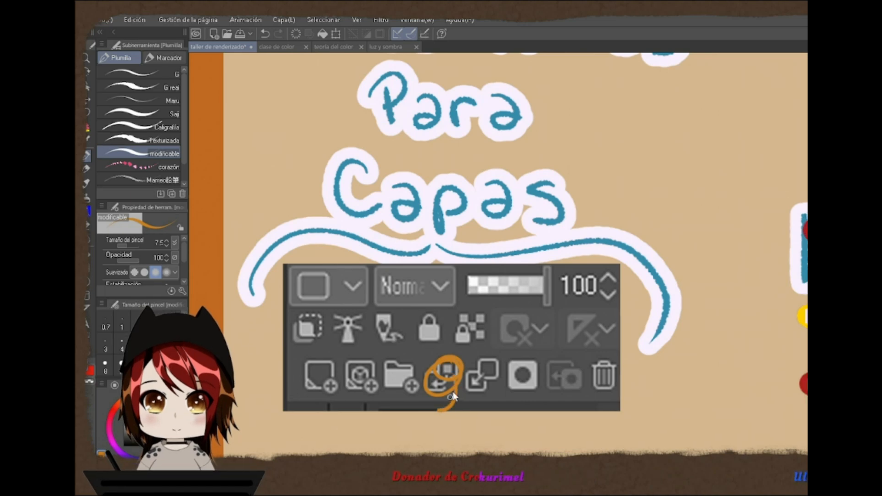
pyautogui.hotkey('ctrl', 'z')
# - Circle the trash icon in the pictured layer toolbar in orange, mark the mask icons beside it, and undo
pyautogui.scroll(-1, 555, 373)
pyautogui.scroll(1, 554, 373)
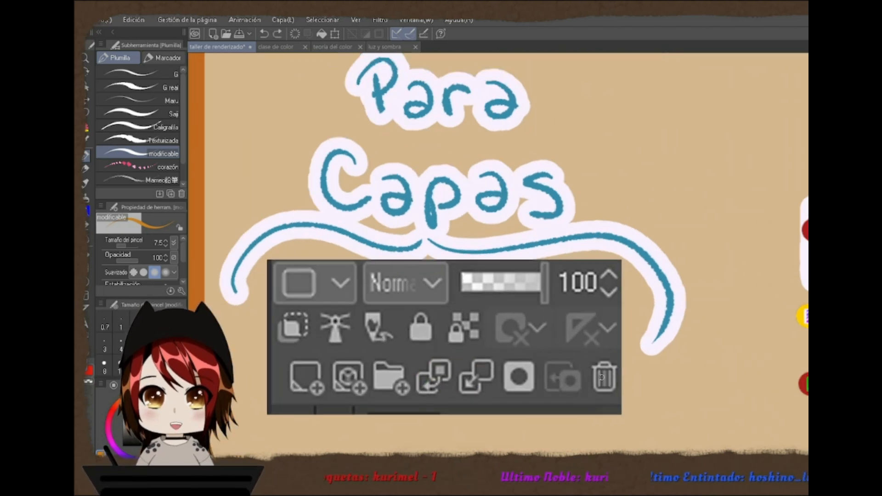
pyautogui.moveTo(623, 363)
pyautogui.mouseDown()
pyautogui.moveTo(579, 389)
pyautogui.moveTo(597, 351)
pyautogui.mouseUp()
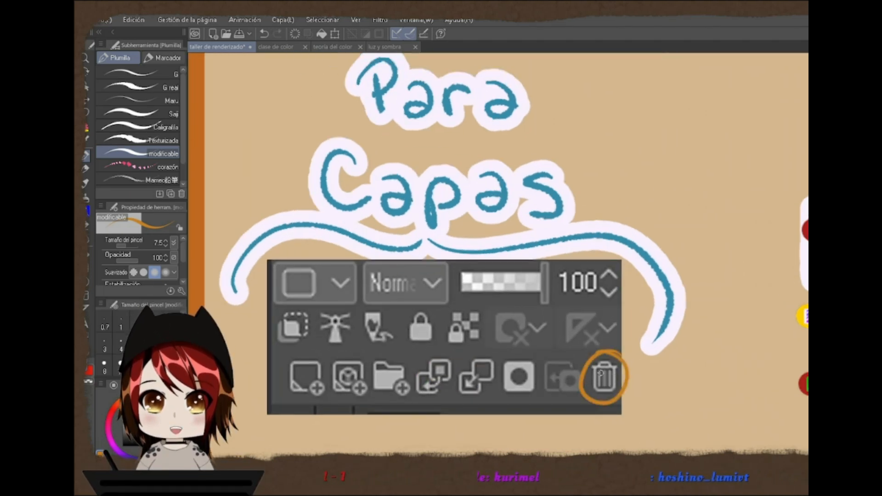
pyautogui.moveTo(524, 359); pyautogui.dragTo(579, 357)
pyautogui.hotkey('ctrl', 'z')
# - Circle the lock transparent pixels icon in the pictured layer toolbar in orange and scribble over it
pyautogui.scroll(1, 542, 353)
pyautogui.moveTo(533, 298)
pyautogui.mouseDown()
pyautogui.moveTo(499, 318)
pyautogui.moveTo(526, 302)
pyautogui.mouseUp()
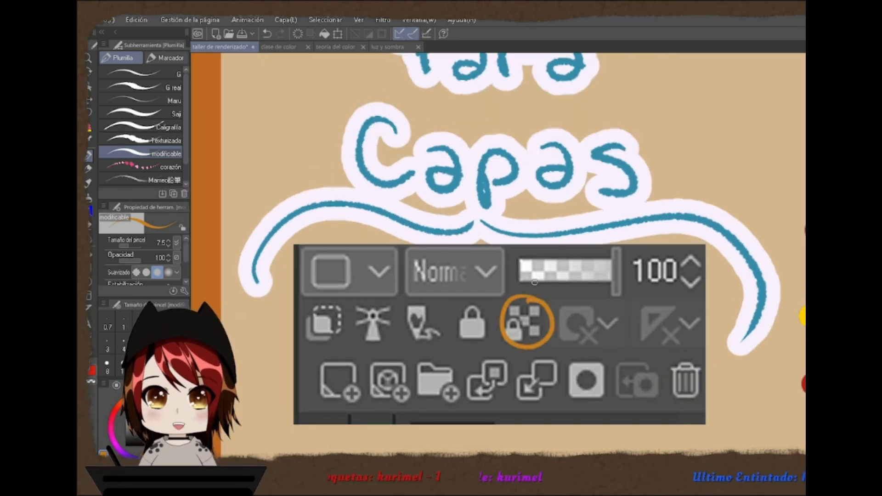
pyautogui.moveTo(524, 285)
pyautogui.mouseDown()
pyautogui.moveTo(506, 338)
pyautogui.moveTo(510, 349)
pyautogui.moveTo(528, 317)
pyautogui.moveTo(538, 334)
pyautogui.mouseUp()
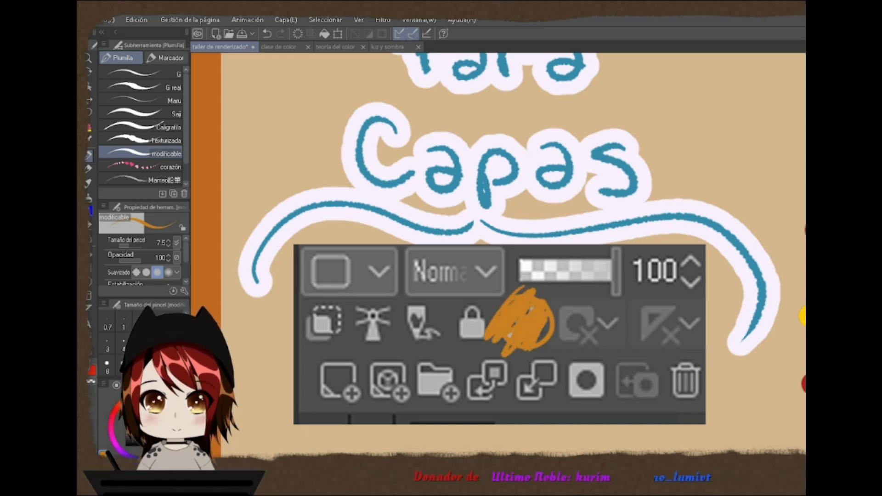
# - Switch to the red color, paint over the orange scribble within its outline, and undo the red and orange strokes
pyautogui.press('x')
pyautogui.scroll(1, 520, 331)
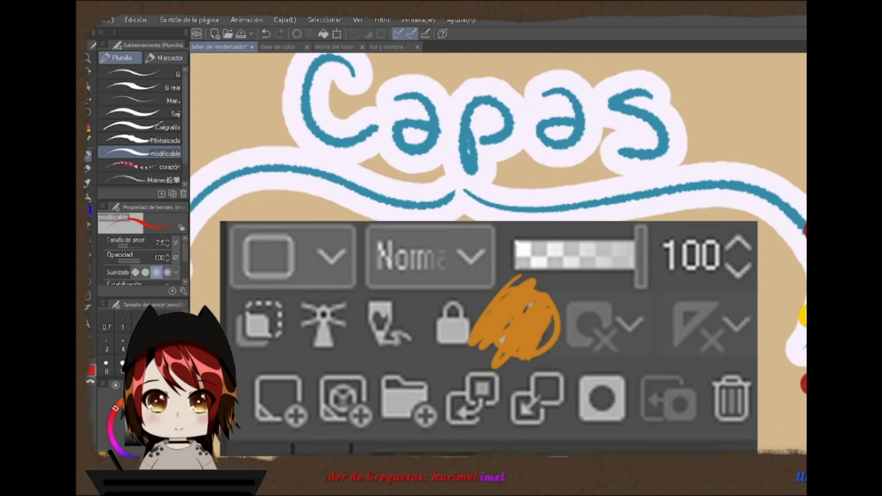
pyautogui.moveTo(471, 321)
pyautogui.mouseDown()
pyautogui.moveTo(515, 313)
pyautogui.moveTo(528, 349)
pyautogui.moveTo(559, 315)
pyautogui.mouseUp()
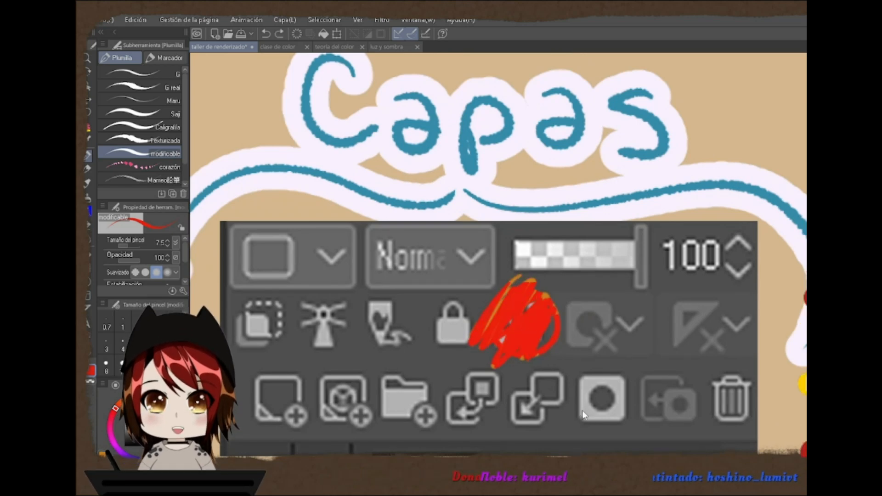
pyautogui.hotkey('ctrl', 'z')
pyautogui.hotkey('ctrl', 'z')
# - Circle the padlock icon in the pictured layer toolbar in red, try to paint over it with the layer locked, and undo the circle
pyautogui.moveTo(468, 292); pyautogui.dragTo(455, 288)
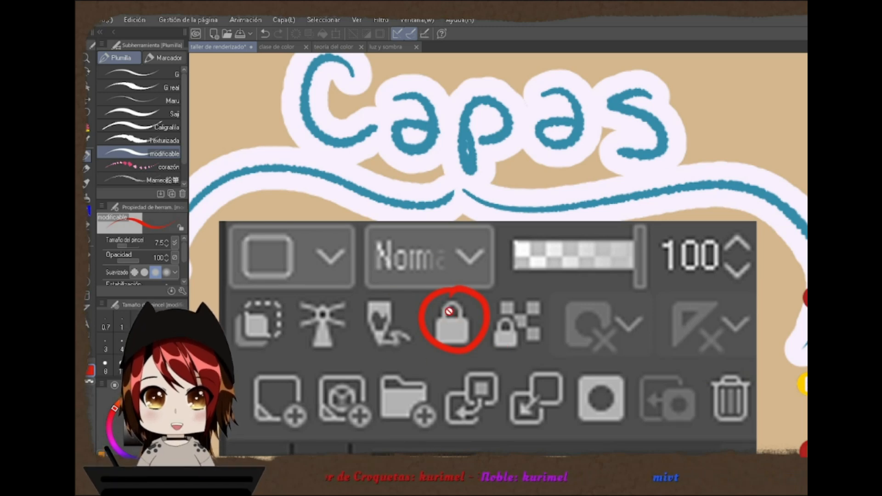
pyautogui.click(487, 343)
pyautogui.moveTo(493, 344); pyautogui.dragTo(508, 345)
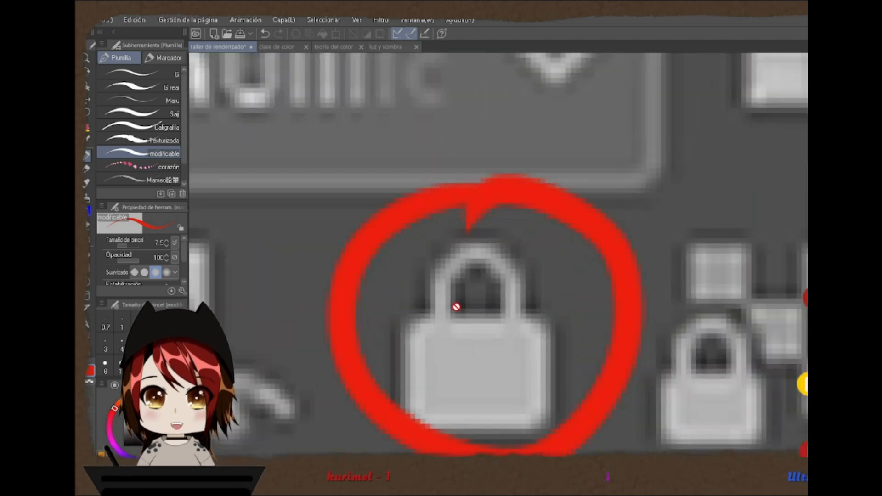
pyautogui.moveTo(547, 335); pyautogui.dragTo(529, 289)
pyautogui.hotkey('ctrl', 'z')
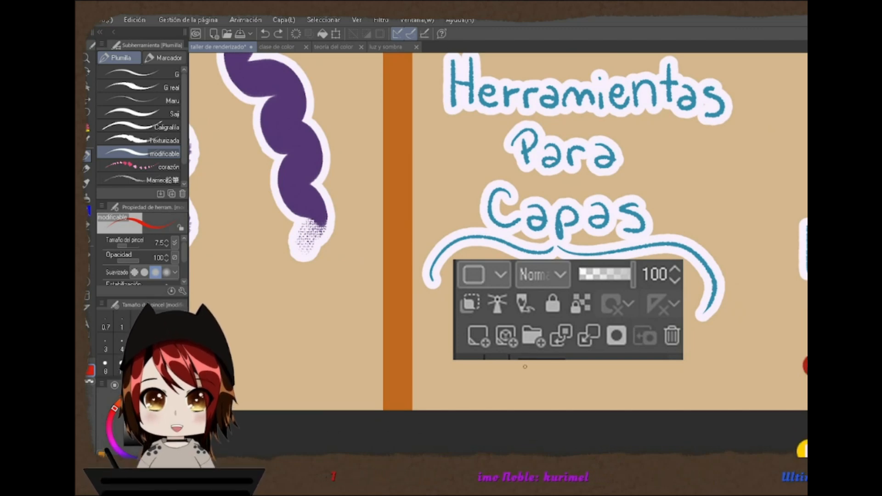
pyautogui.hotkey('ctrl', 'z')
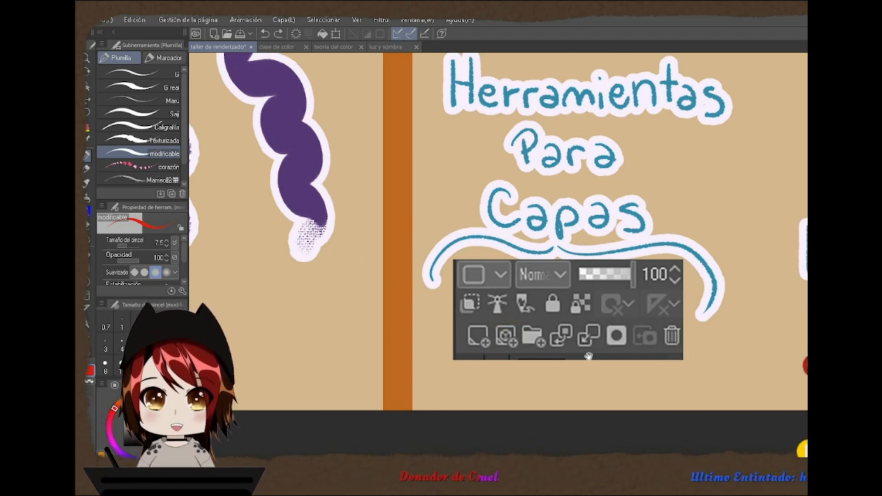